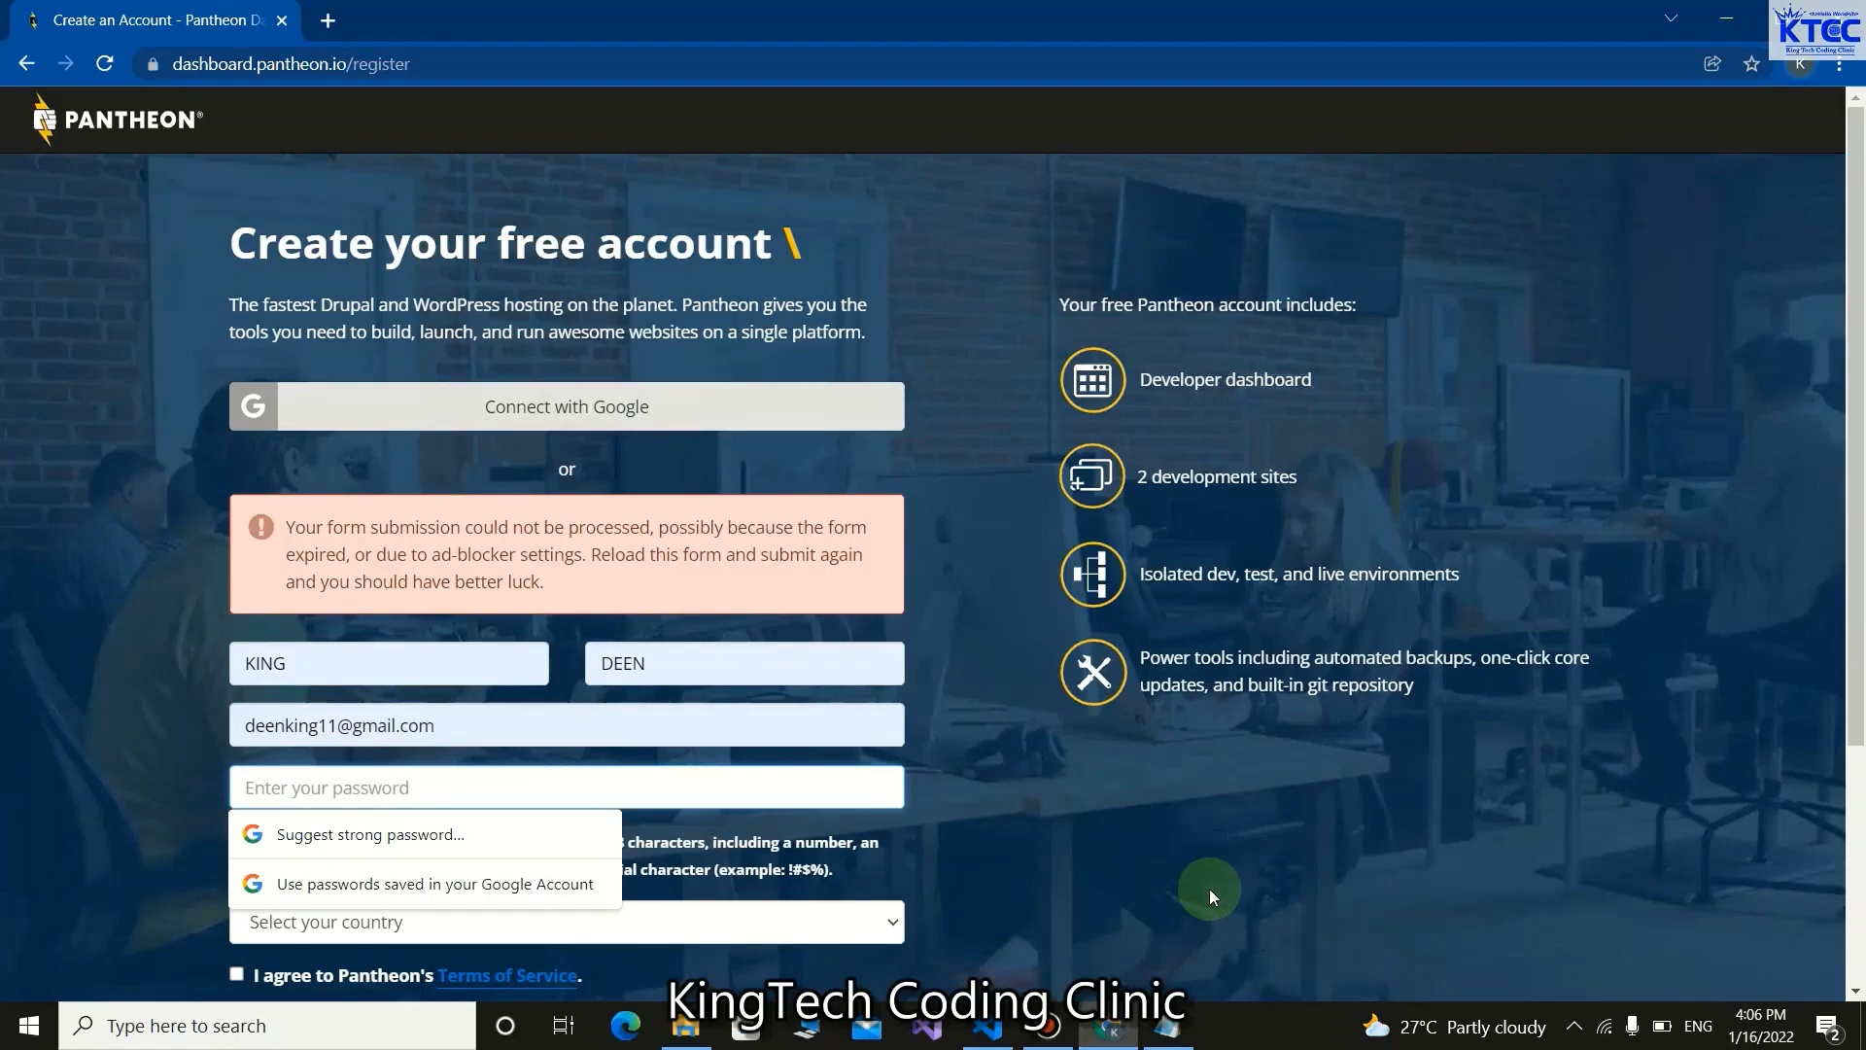
Enter the account password and choose Ghana as the country
{"action": "type", "text": "••"}
{"action": "left_click", "coordinate": [1141, 843]}
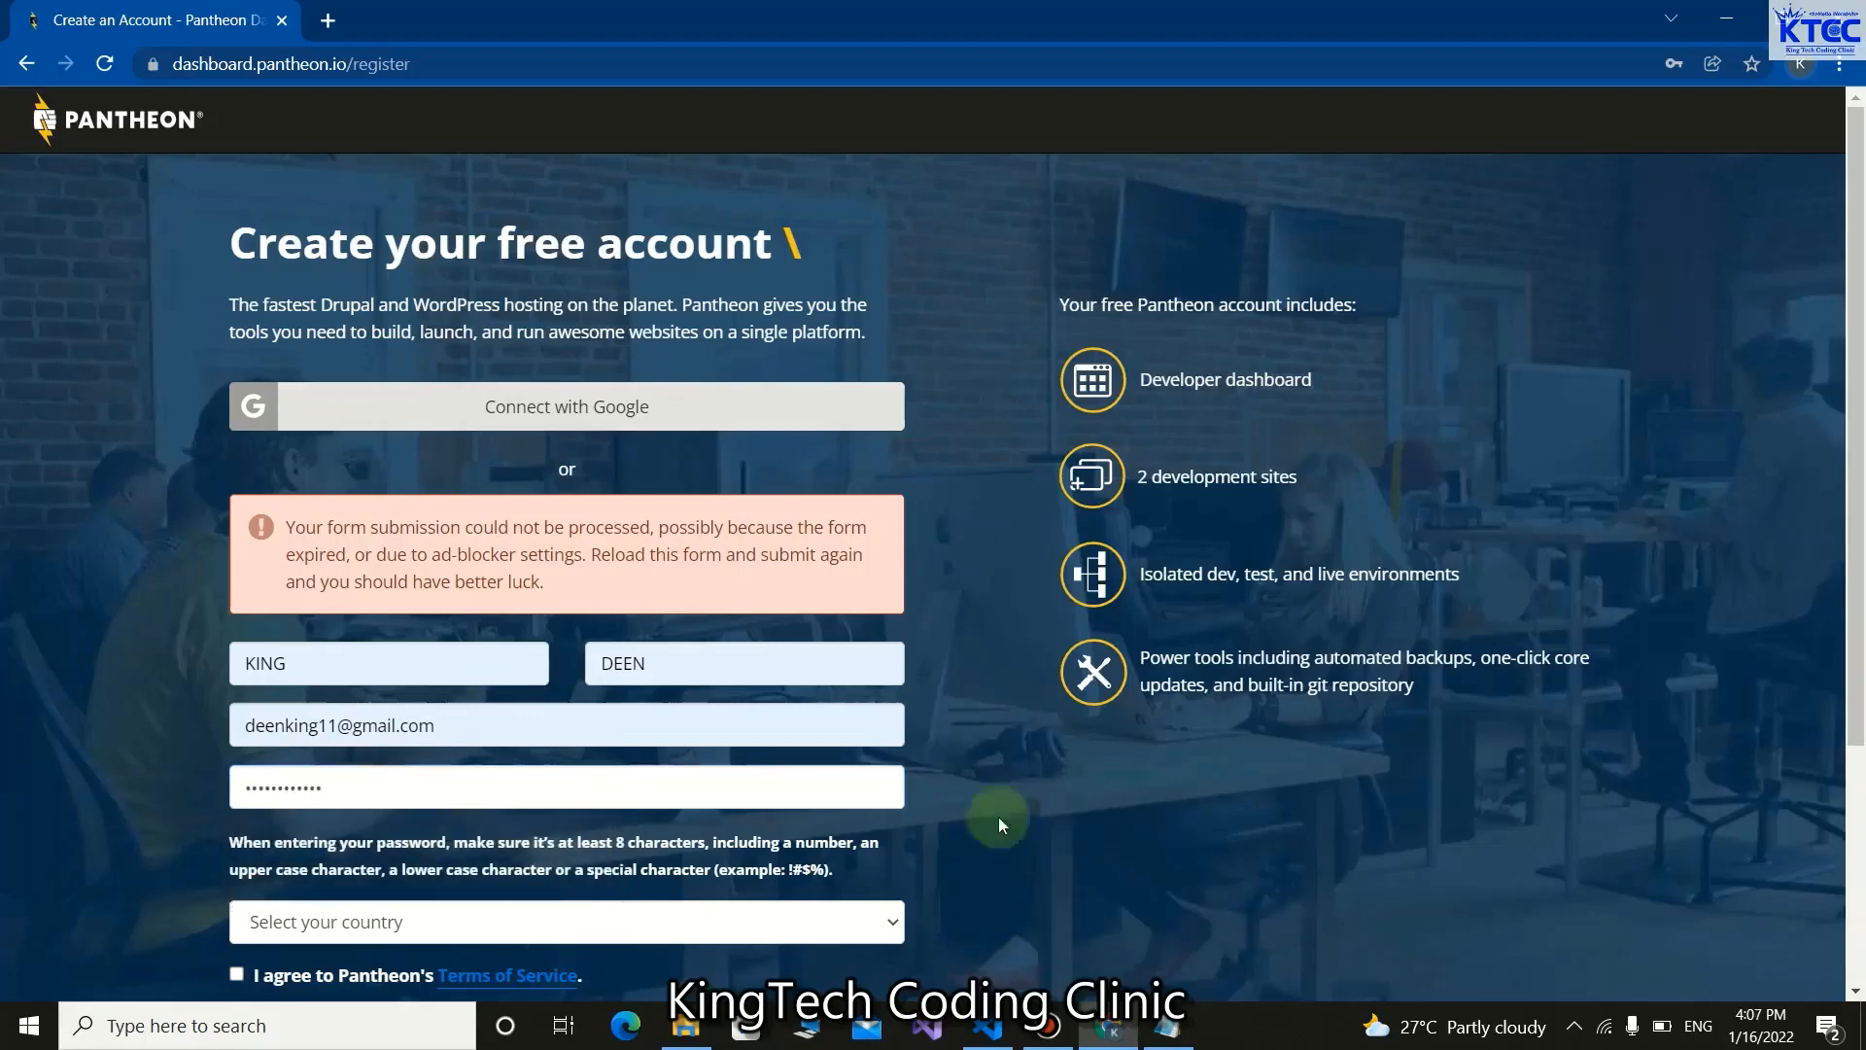
{"action": "left_click", "coordinate": [840, 939]}
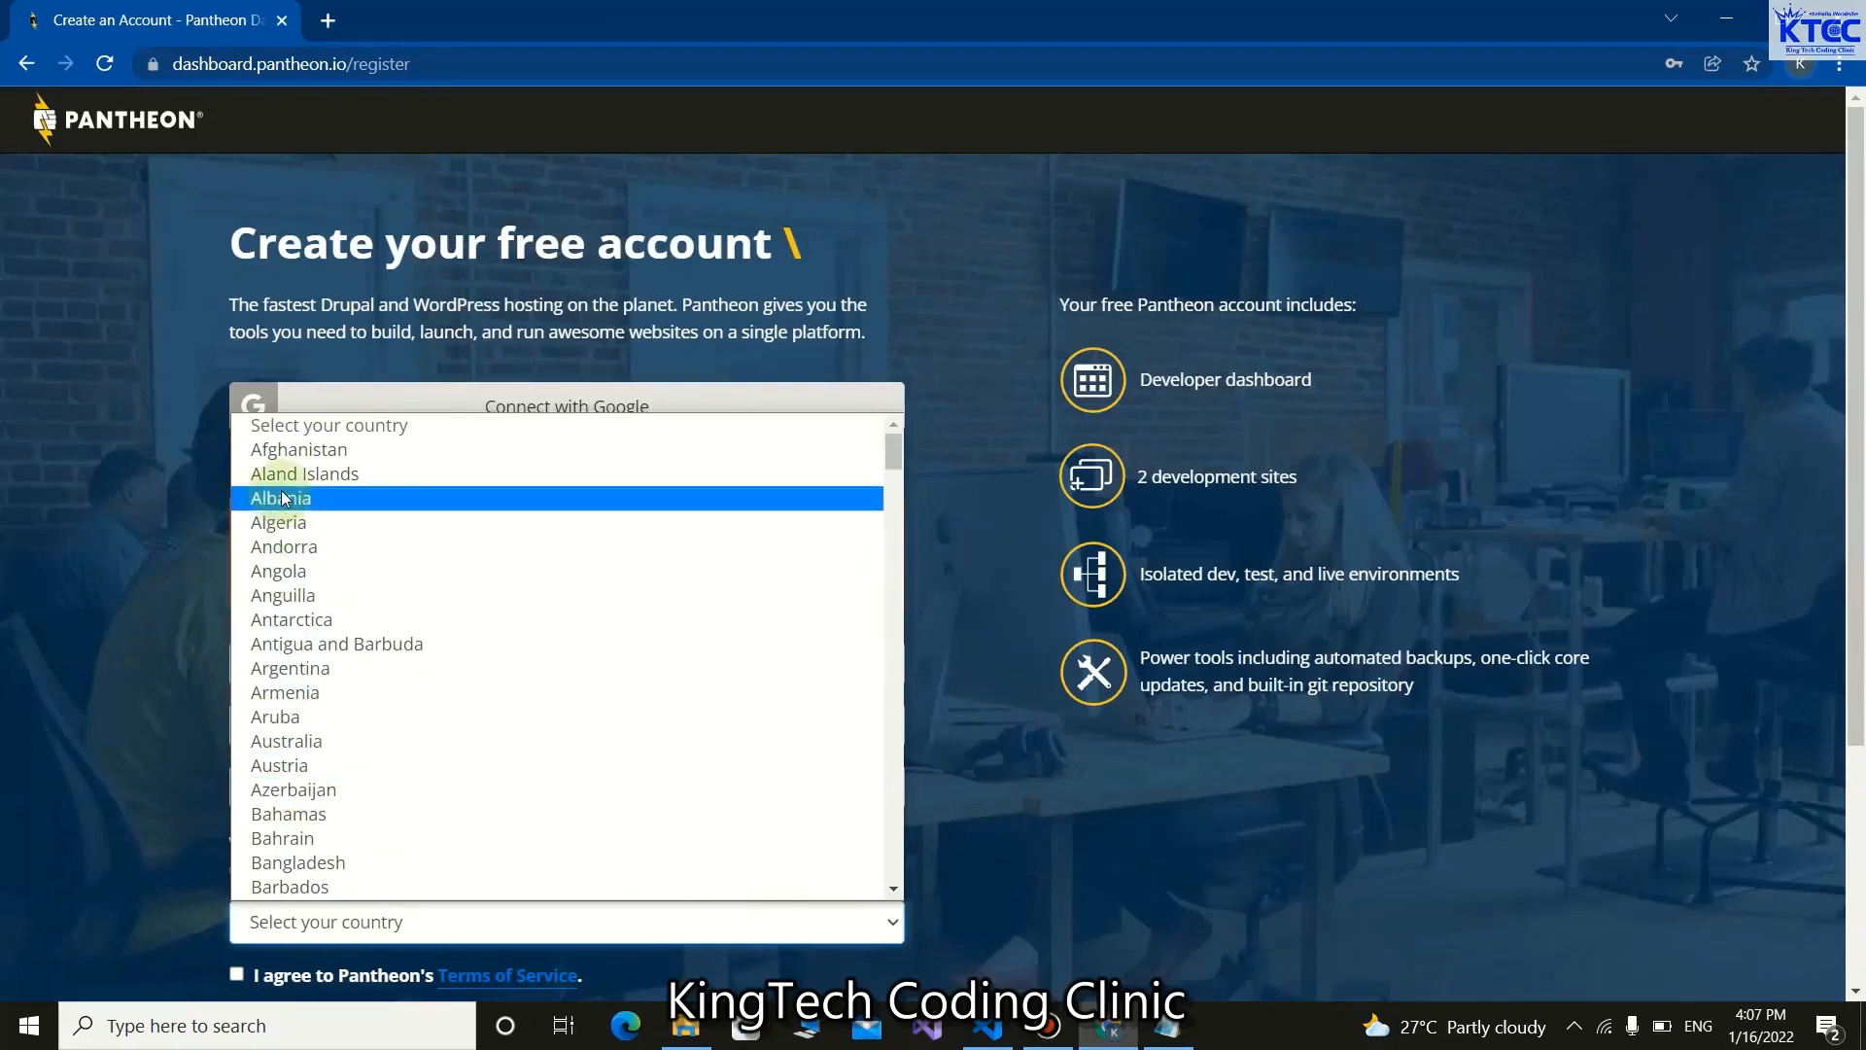
{"action": "scroll", "coordinate": [306, 670], "scroll_direction": "down", "scroll_amount": 12}
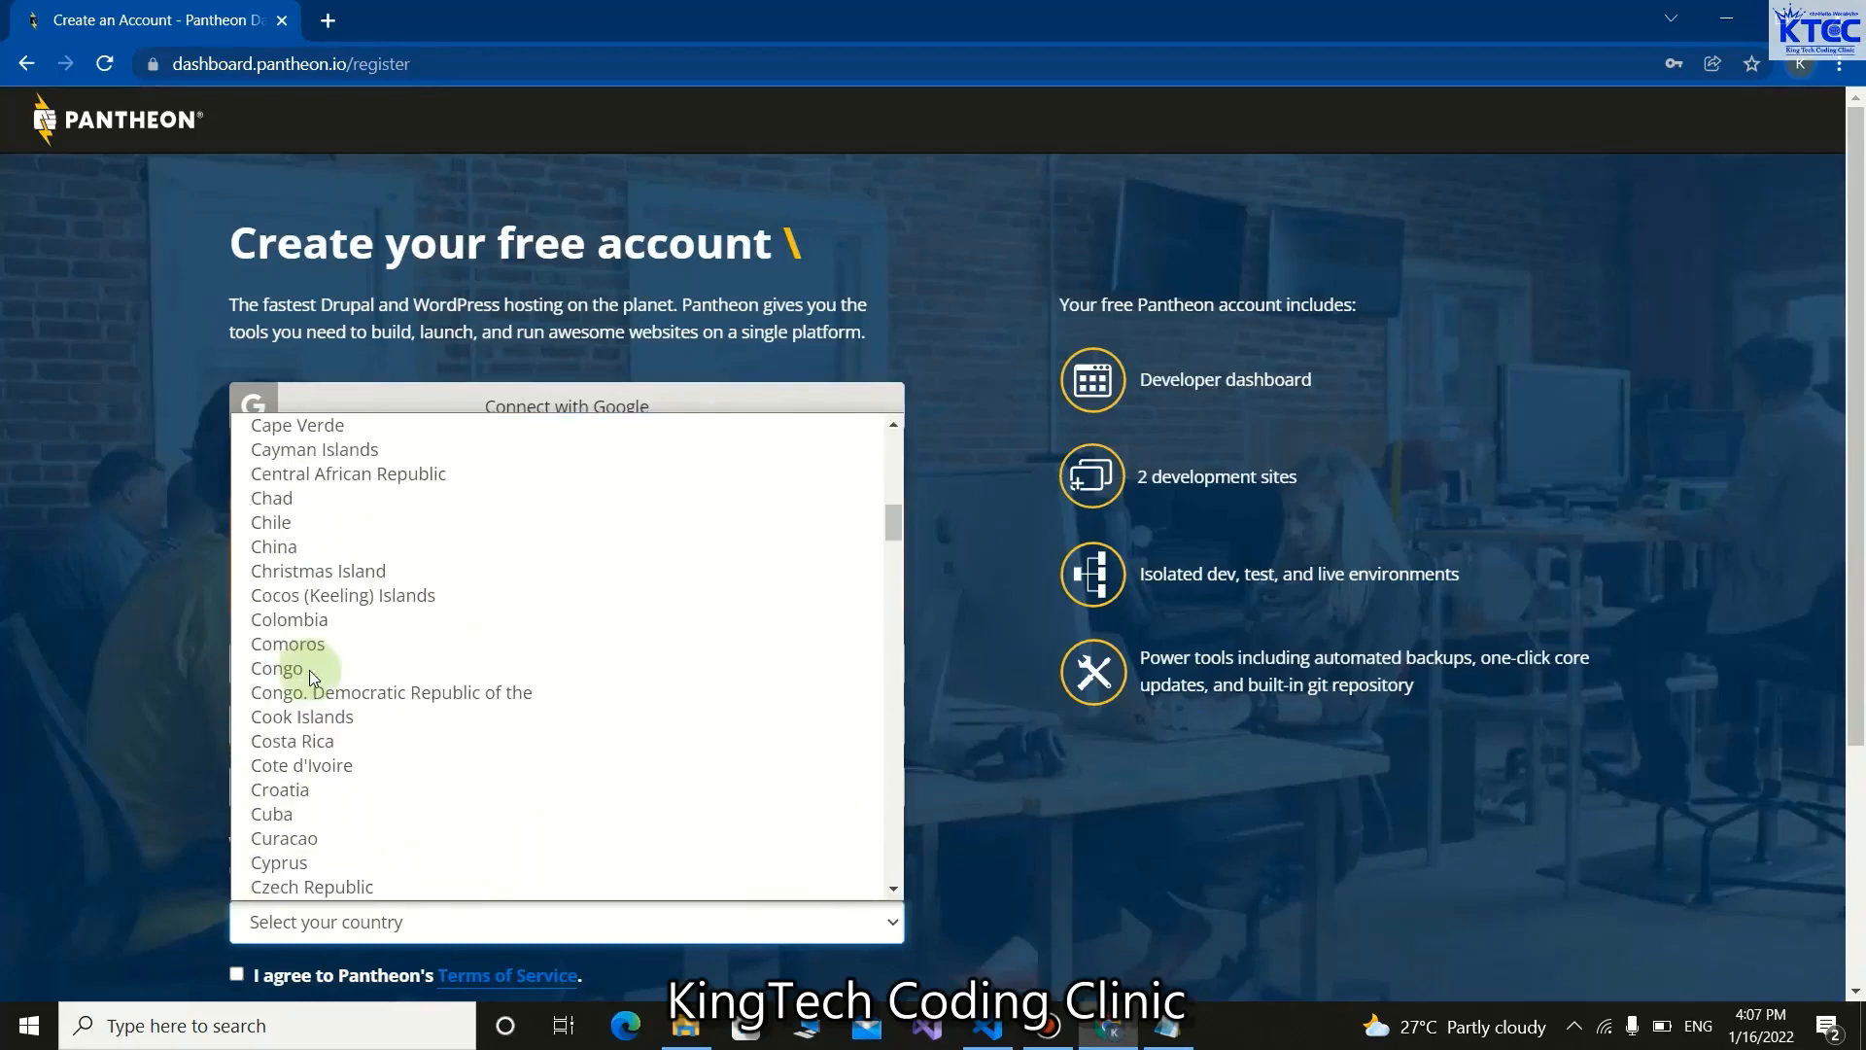
{"action": "scroll", "coordinate": [311, 671], "scroll_direction": "down", "scroll_amount": 10}
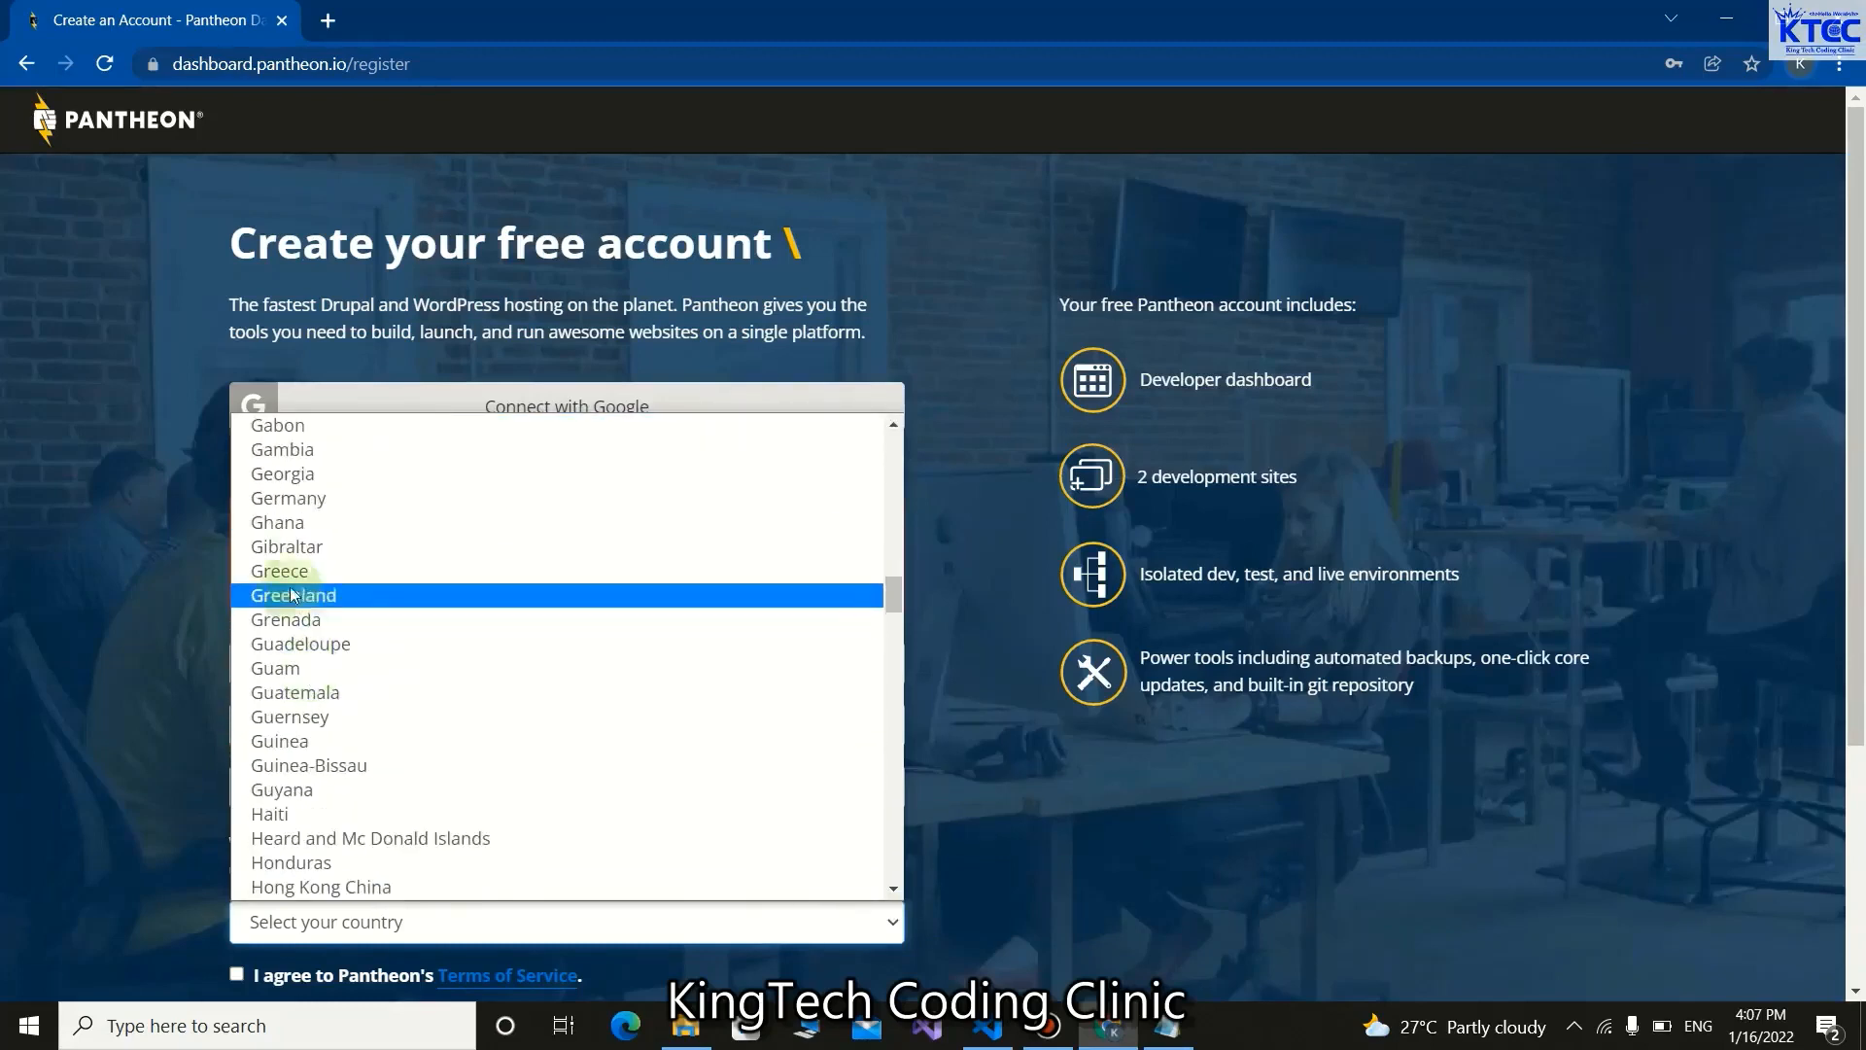
{"action": "left_click", "coordinate": [291, 530]}
Accept the Terms of Service and submit the Pantheon registration
{"action": "scroll", "coordinate": [418, 836], "scroll_direction": "down", "scroll_amount": 1}
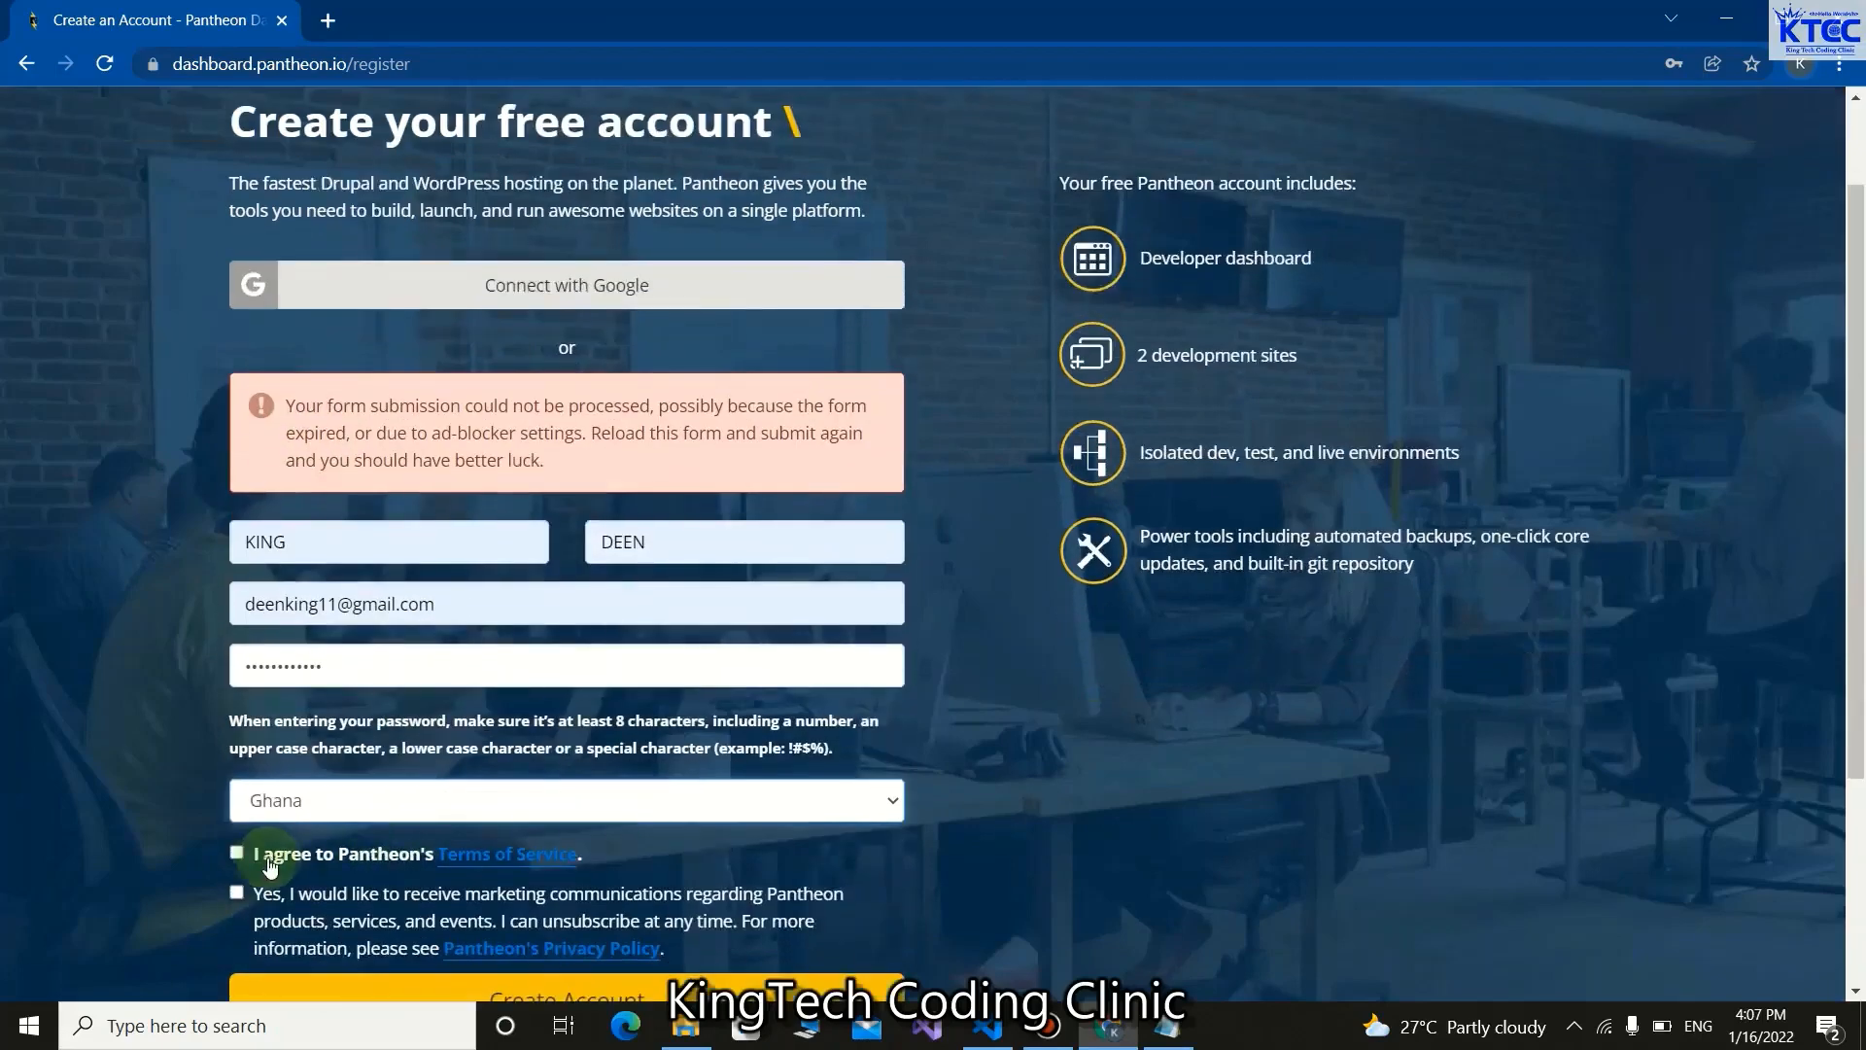
{"action": "scroll", "coordinate": [371, 855], "scroll_direction": "down", "scroll_amount": 2}
{"action": "left_click", "coordinate": [236, 610]}
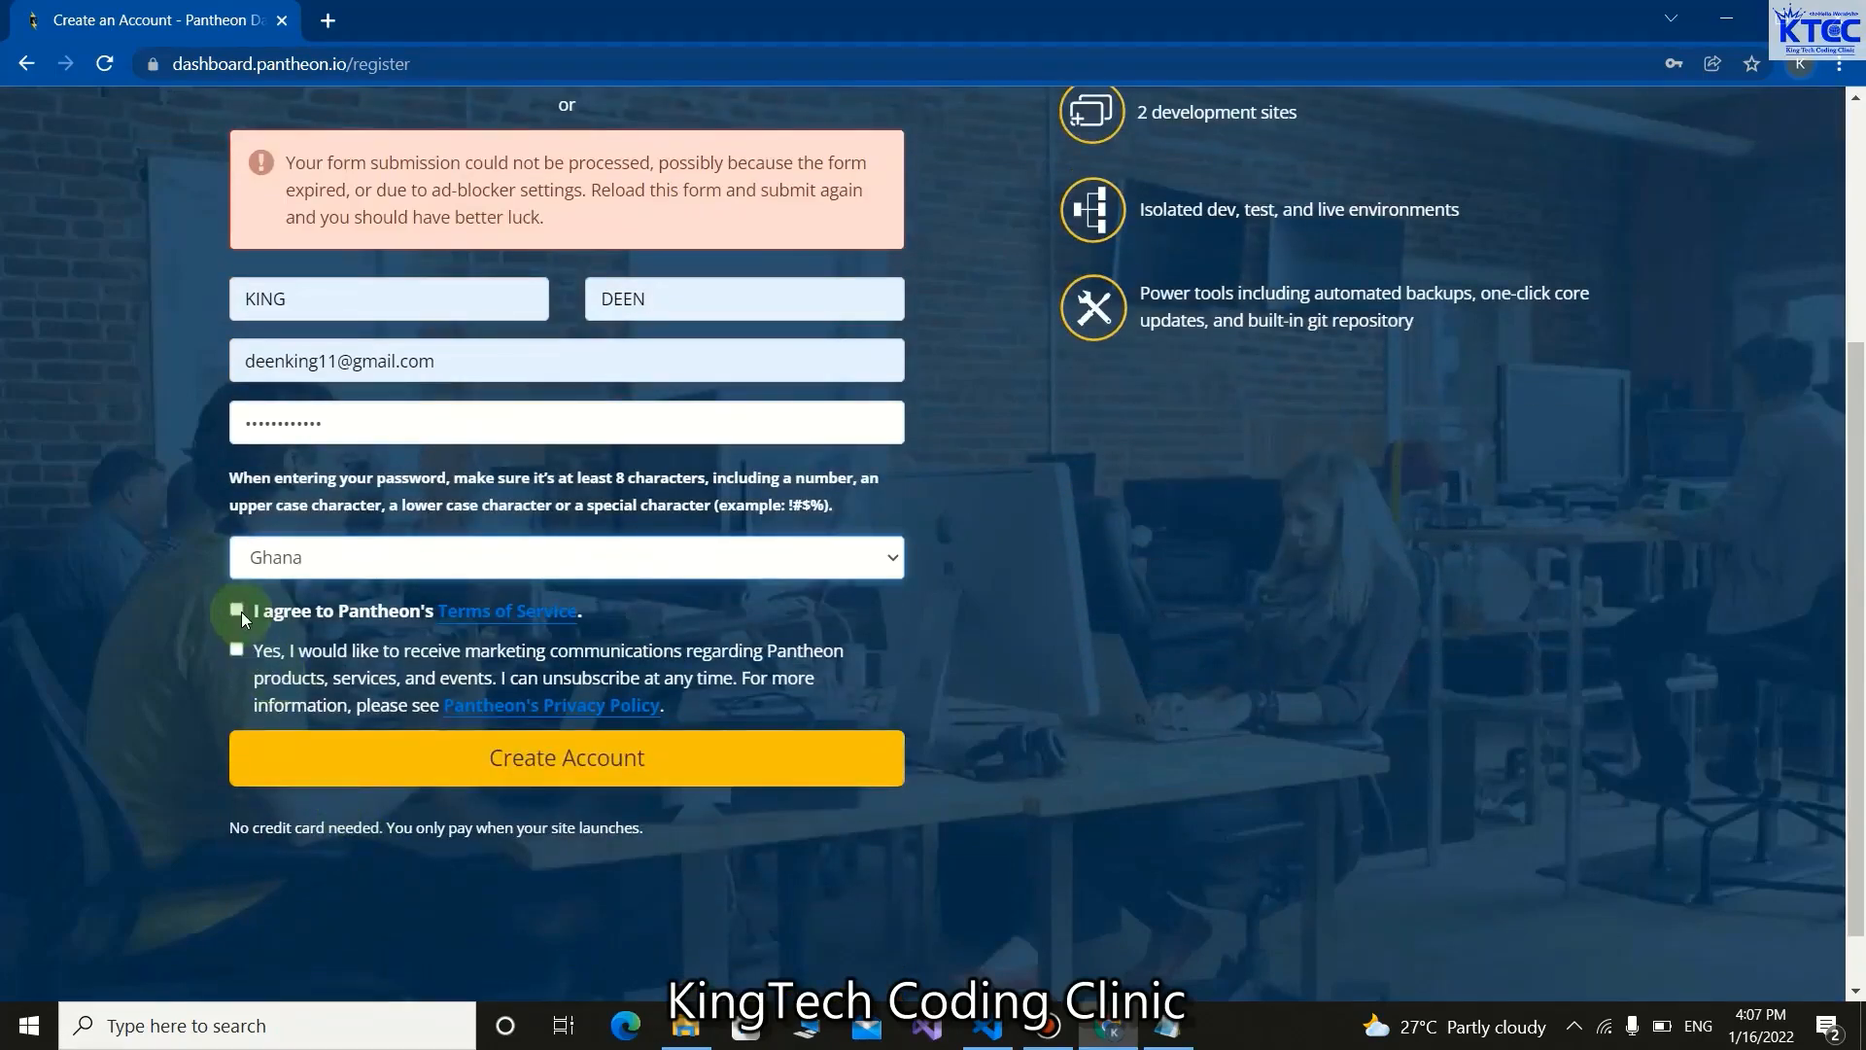
{"action": "left_click", "coordinate": [491, 773]}
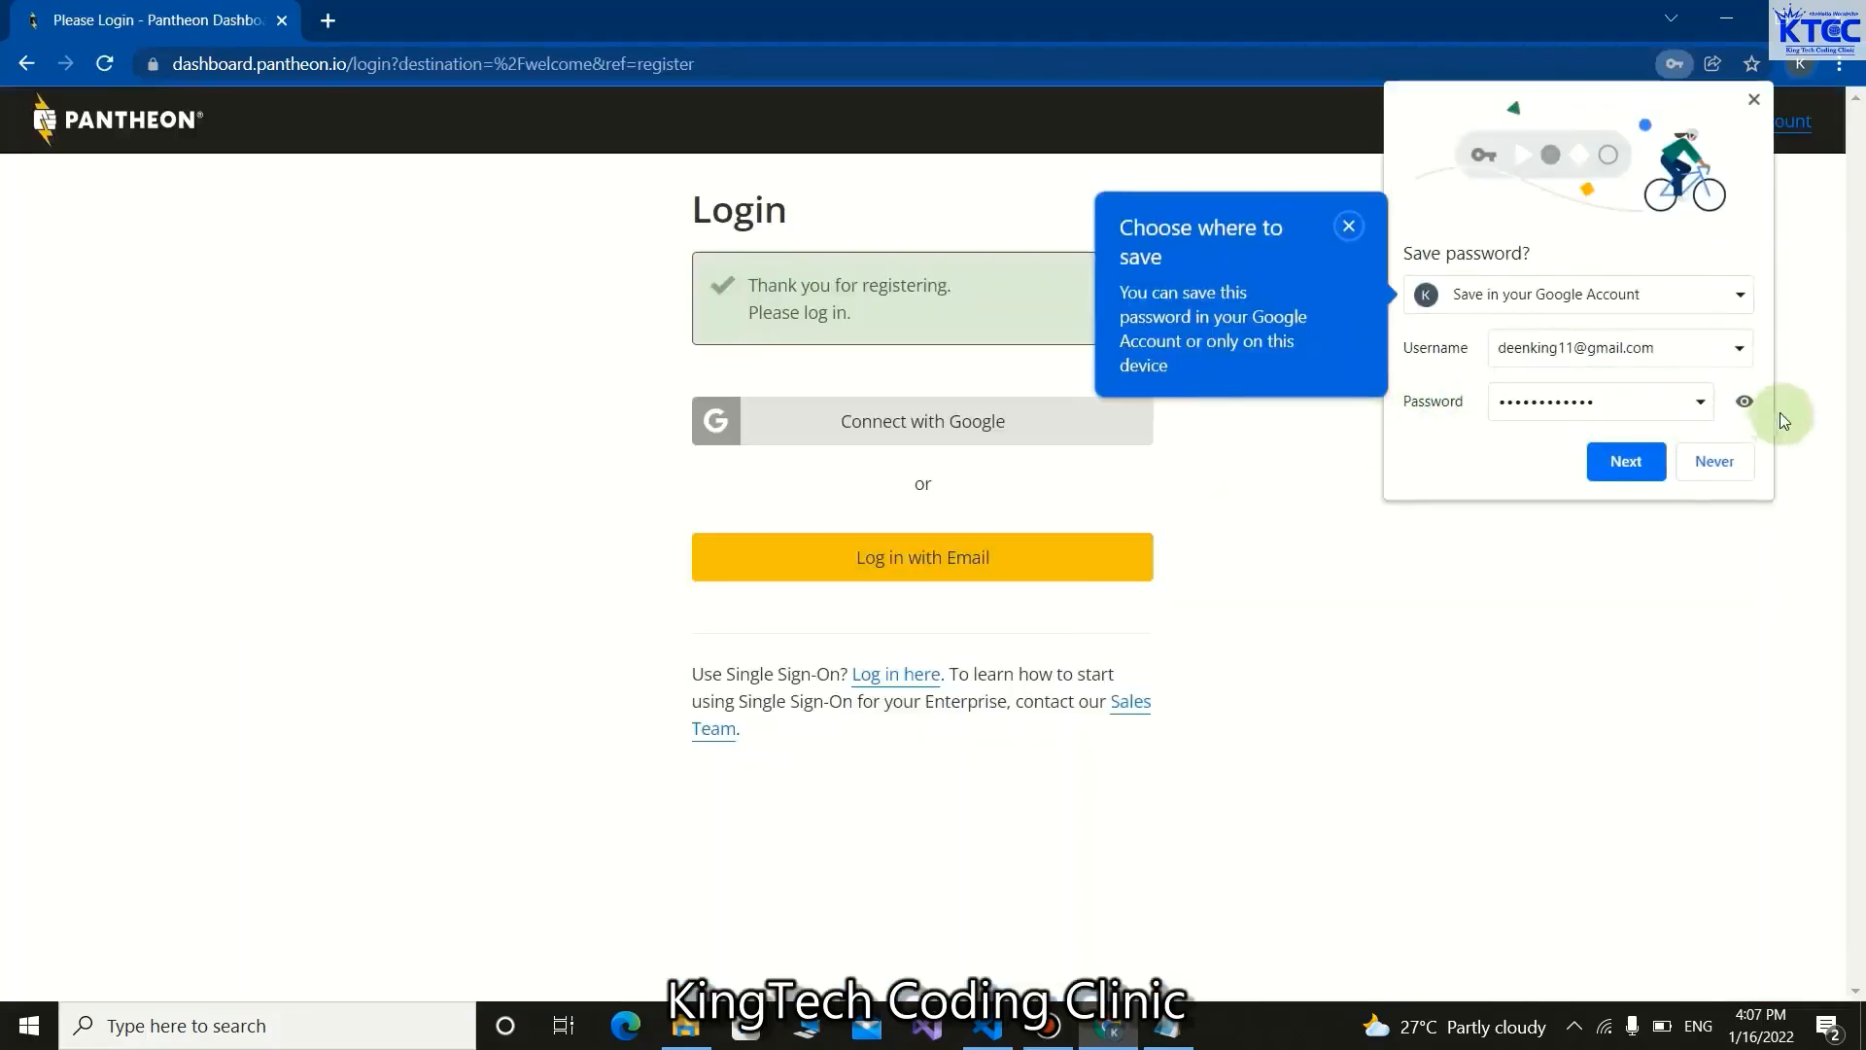
Decline Chrome's offer to save the new password
{"action": "left_click", "coordinate": [1745, 401]}
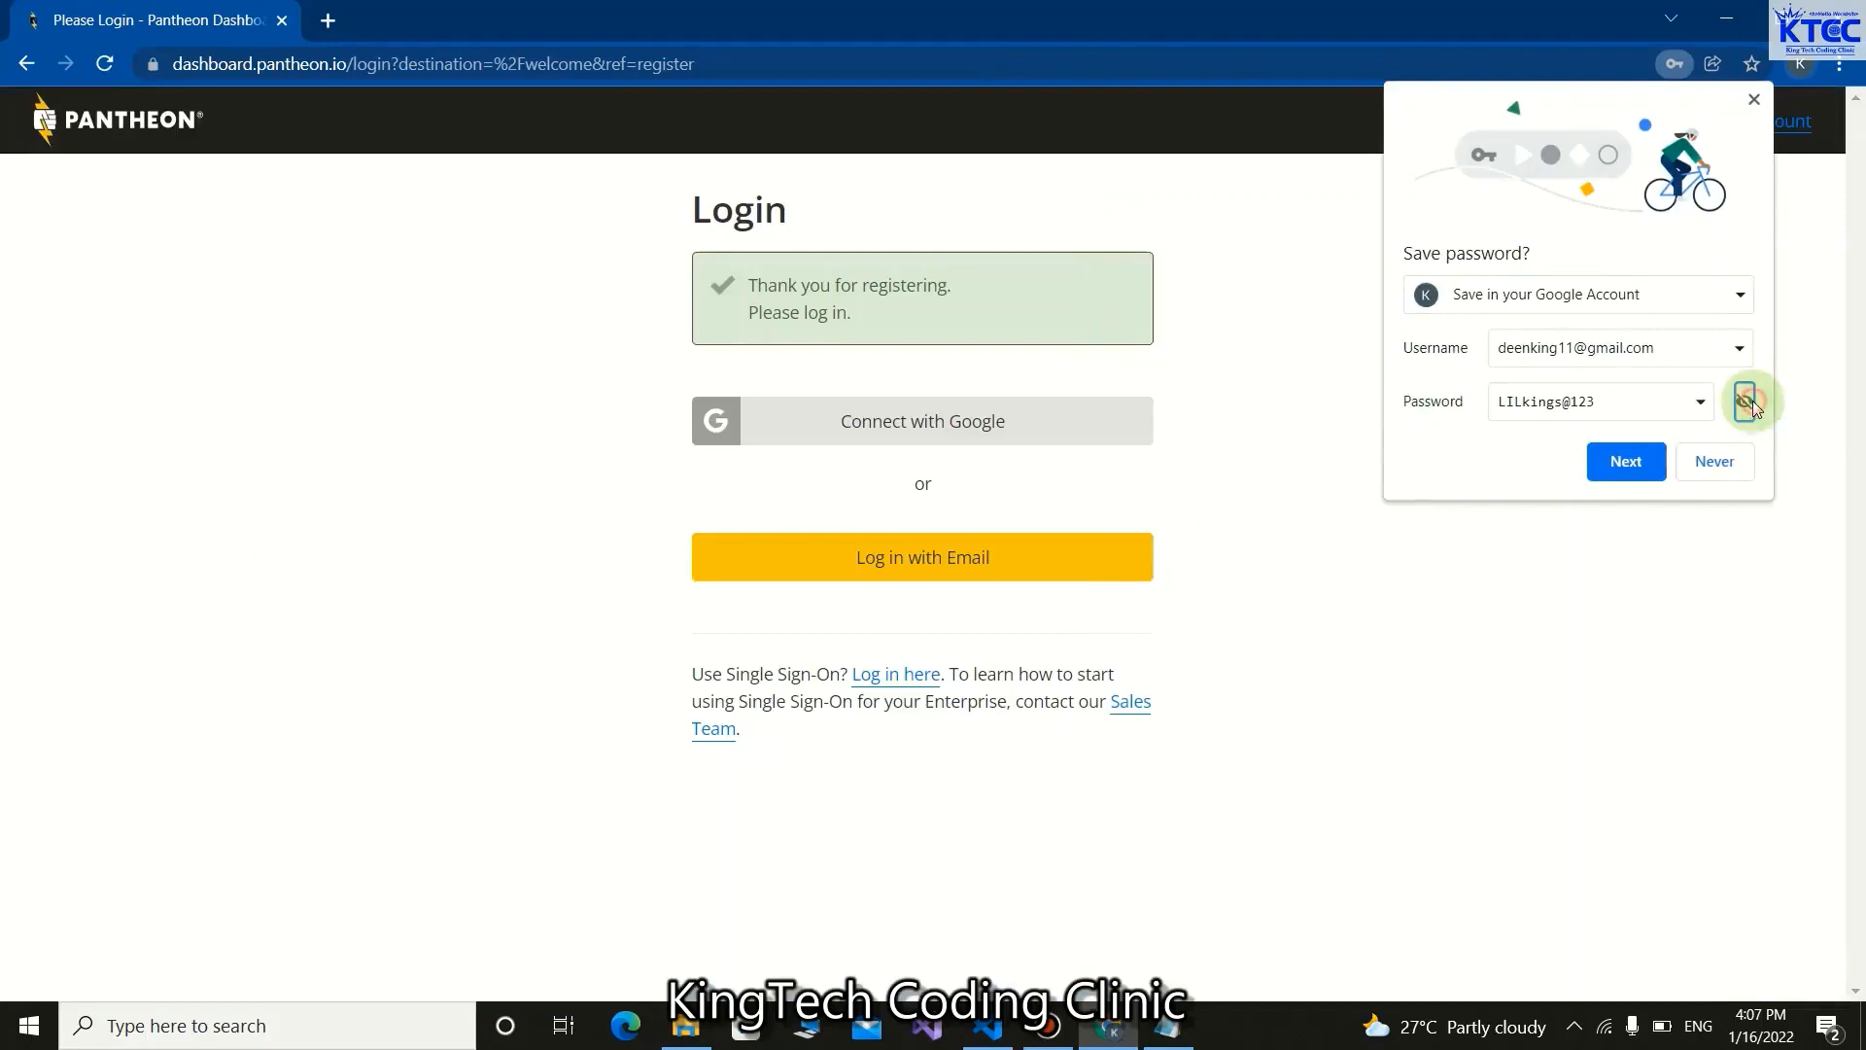
{"action": "left_click", "coordinate": [1745, 402]}
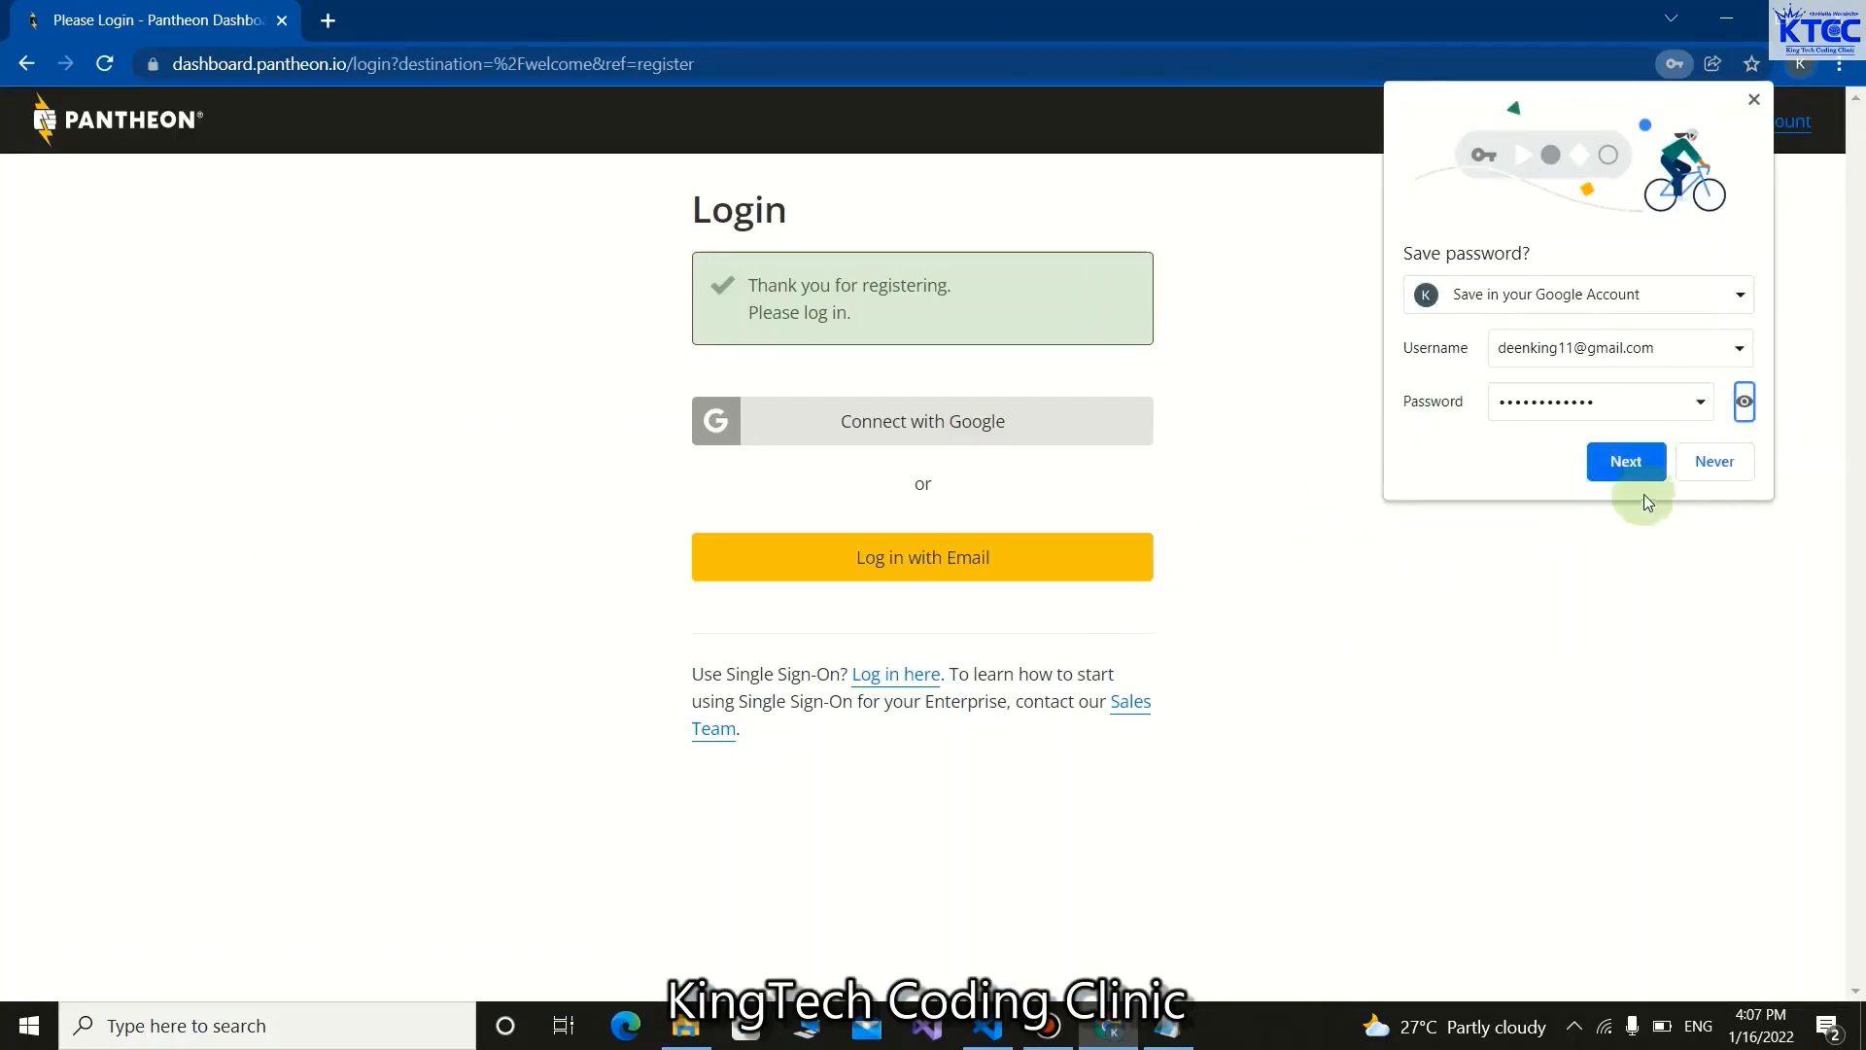
{"action": "left_click", "coordinate": [1711, 466]}
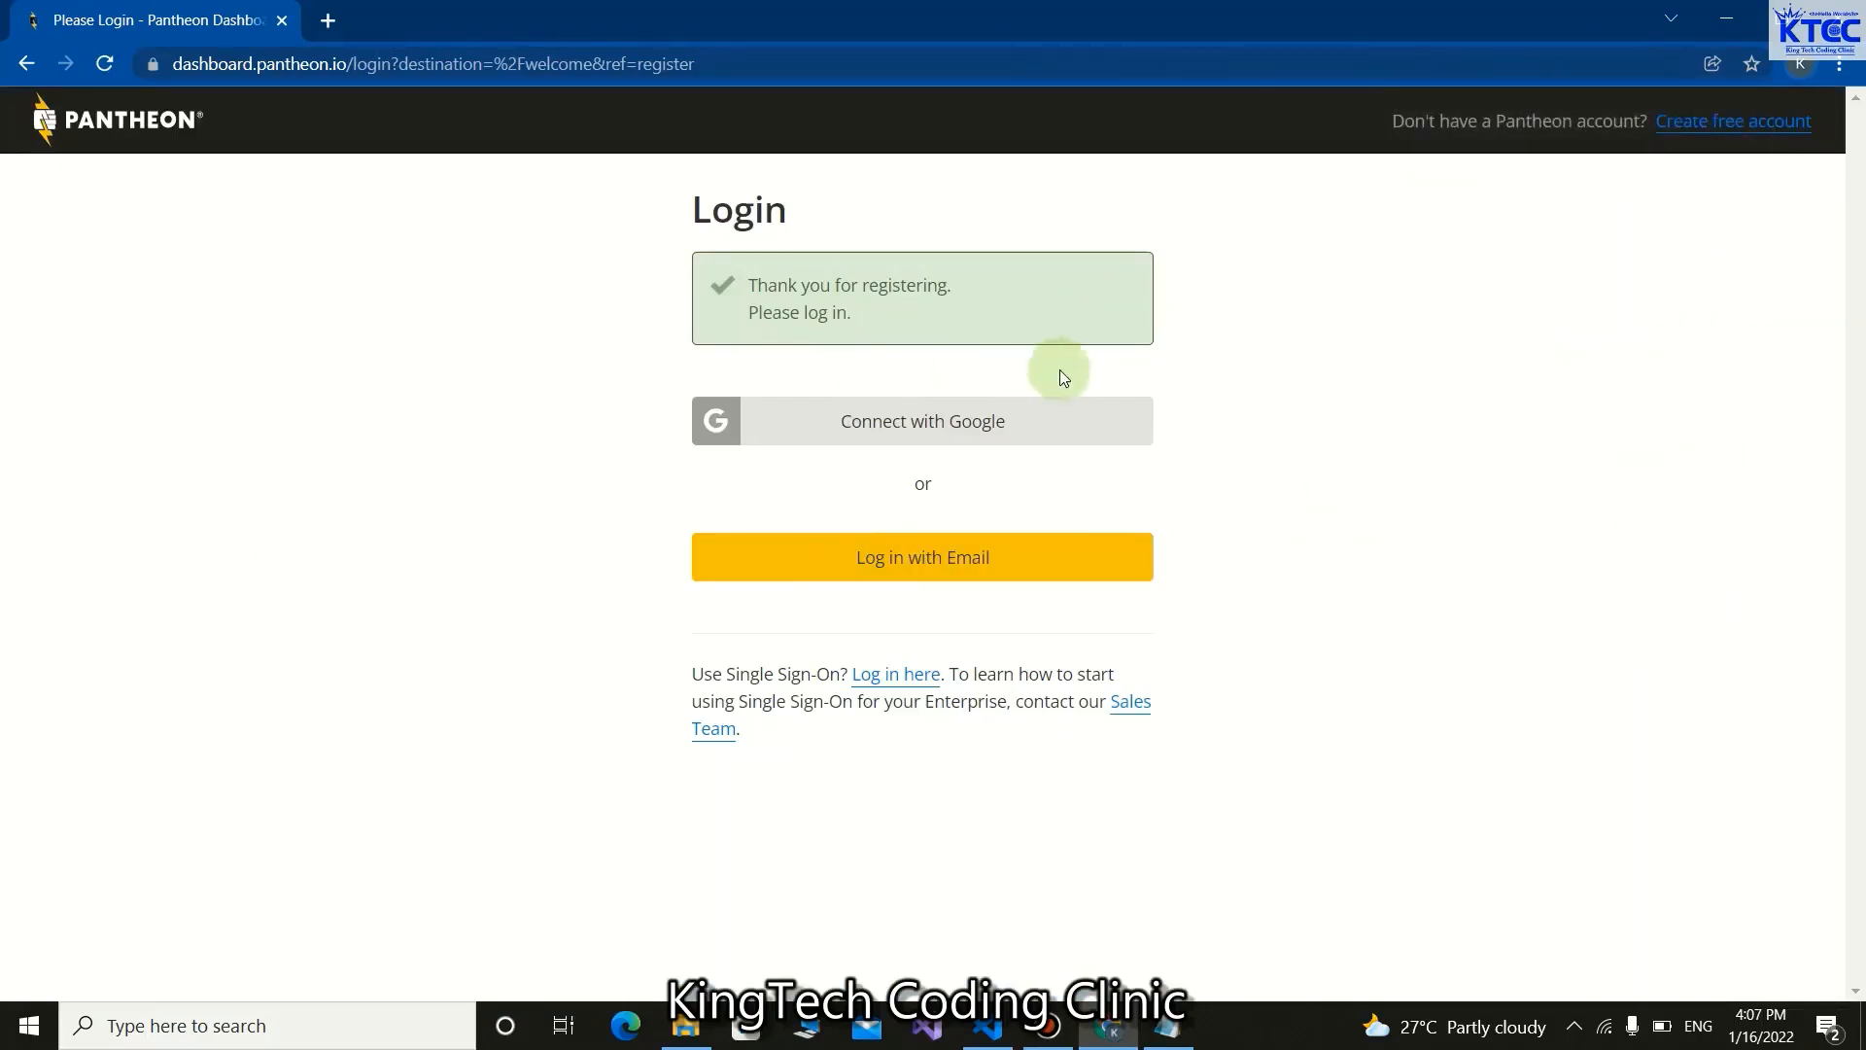
Log in to Pantheon with the account's e-mail address and password
{"action": "left_click", "coordinate": [907, 571]}
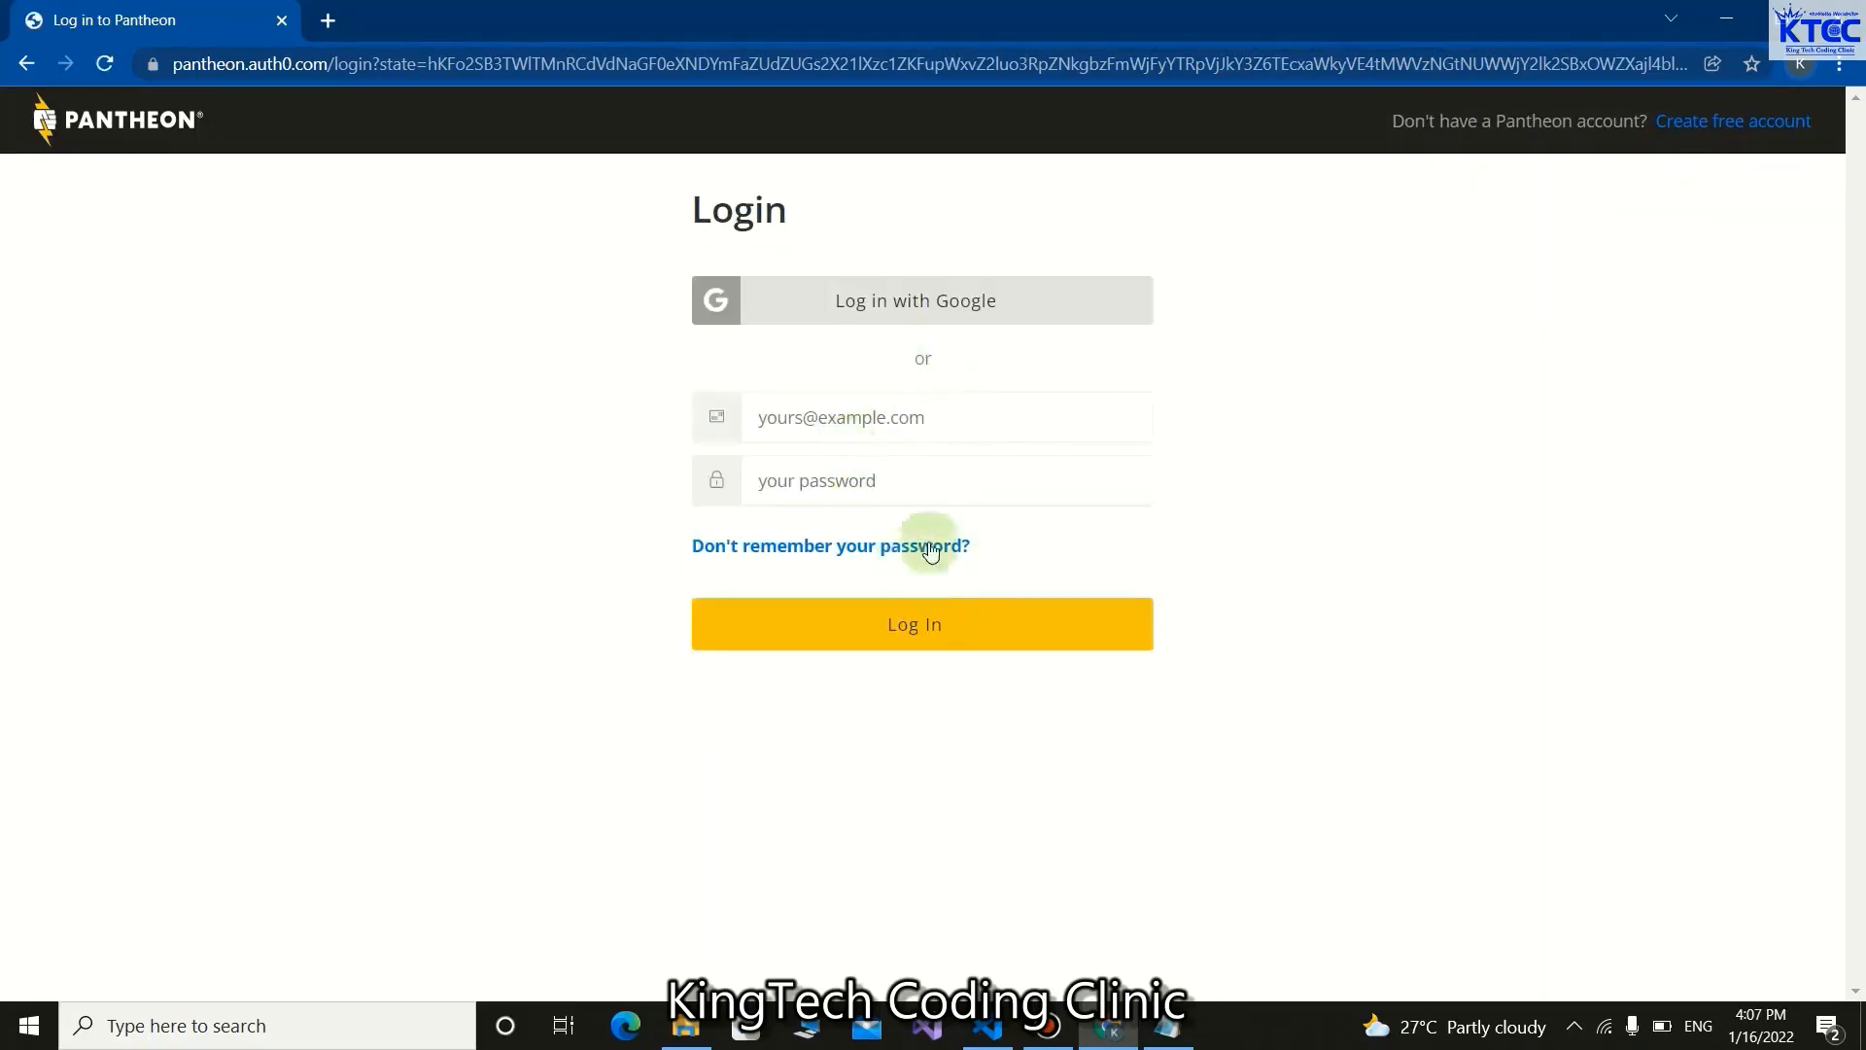
{"action": "left_click", "coordinate": [867, 435]}
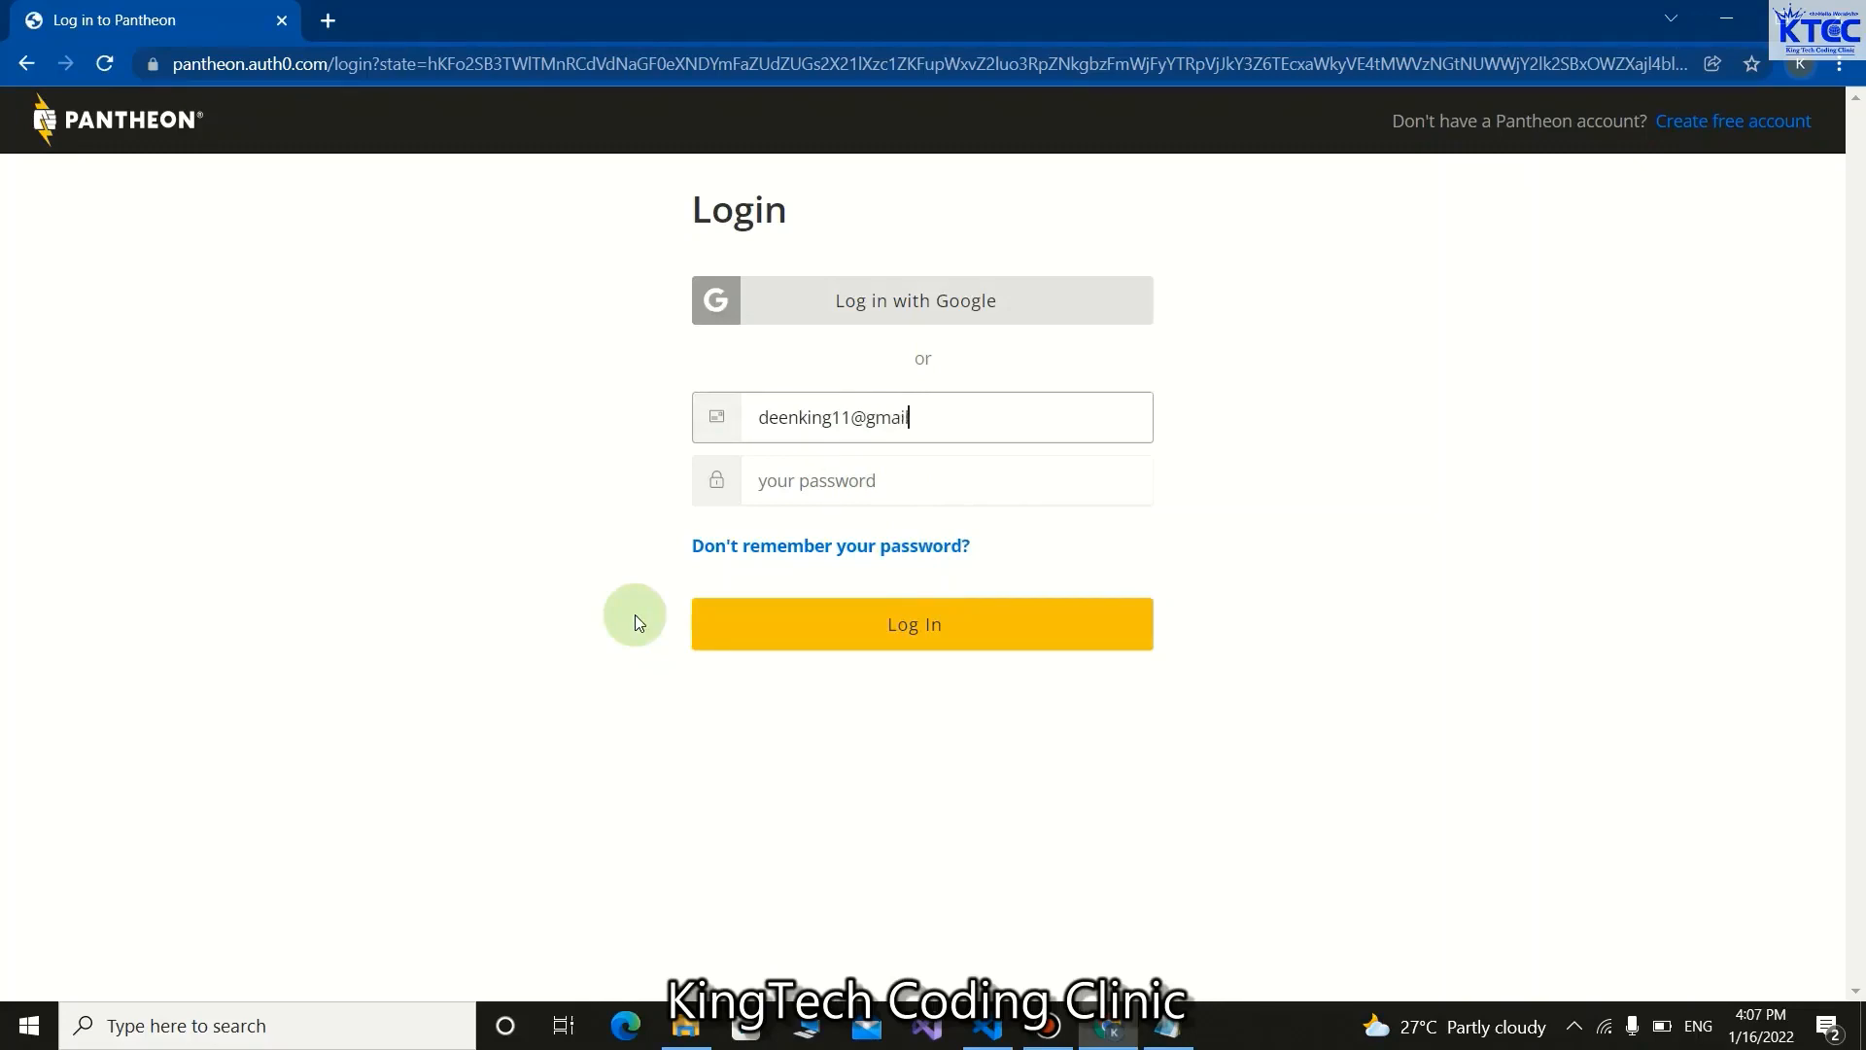
{"action": "left_click", "coordinate": [788, 480]}
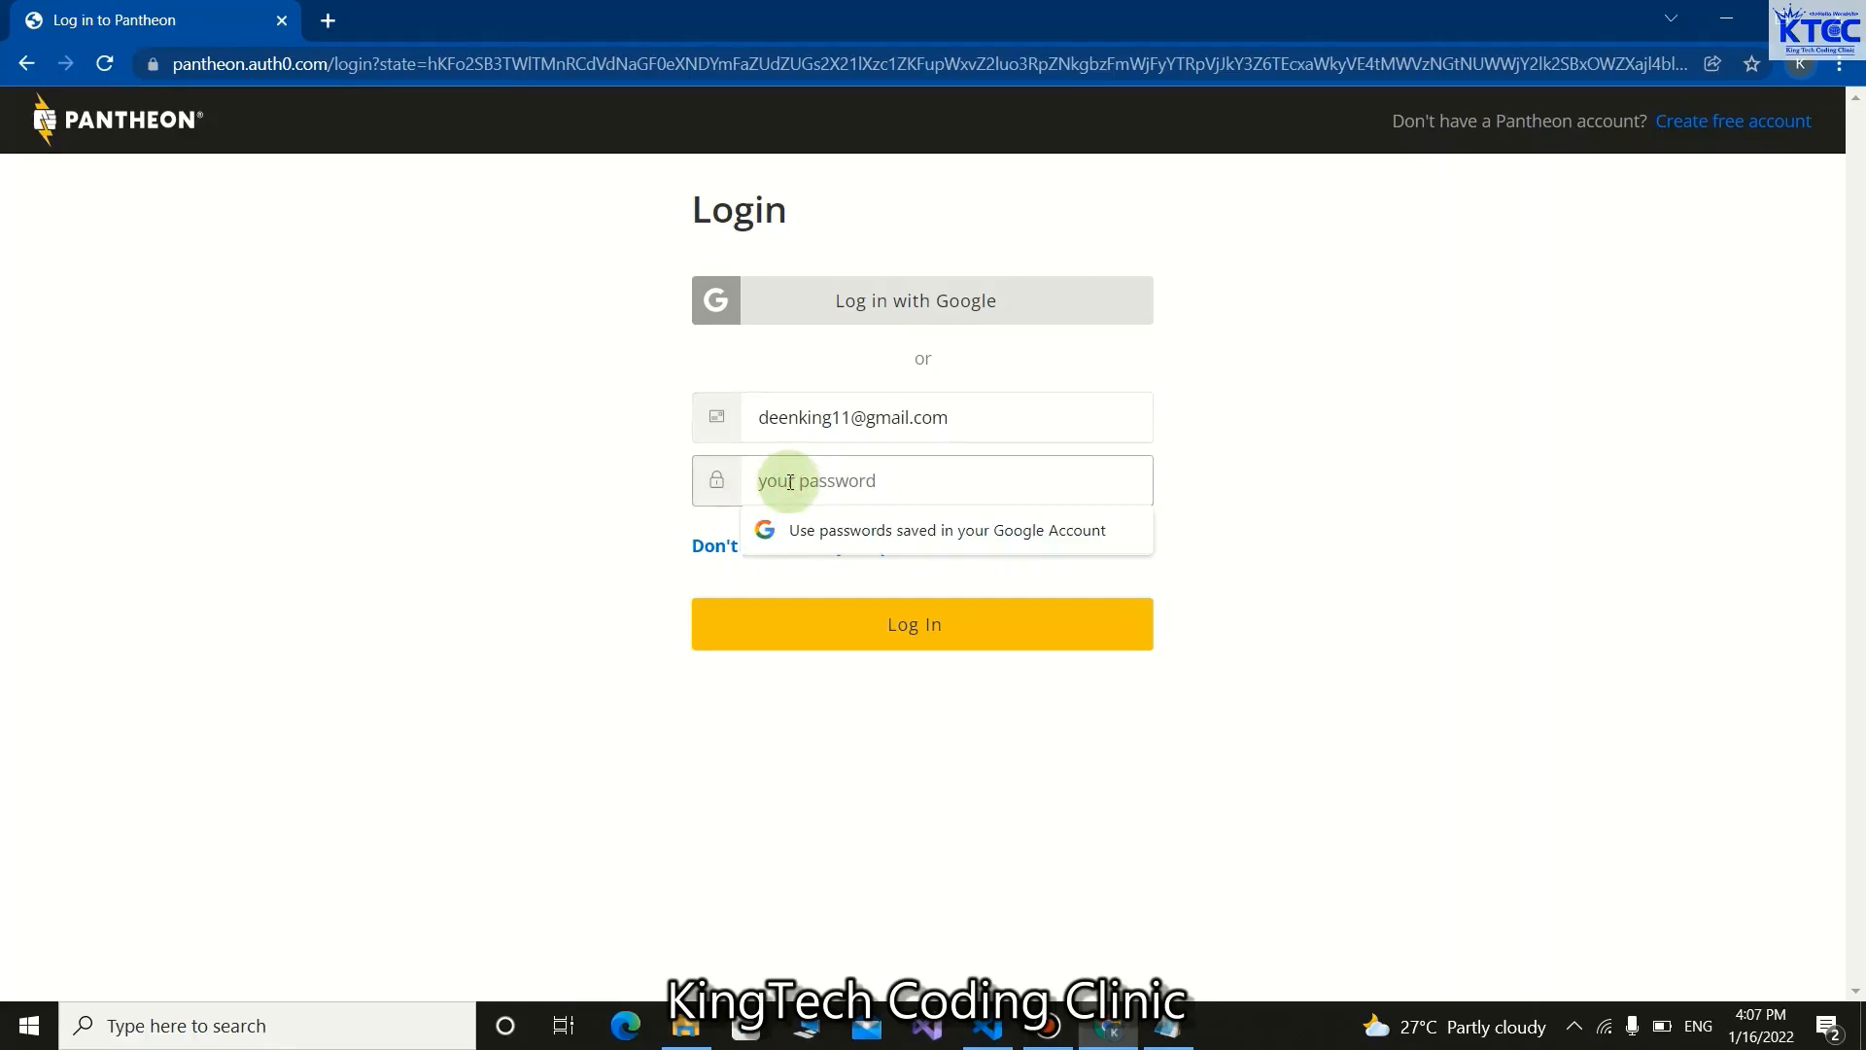
{"action": "type", "text": "••••••"}
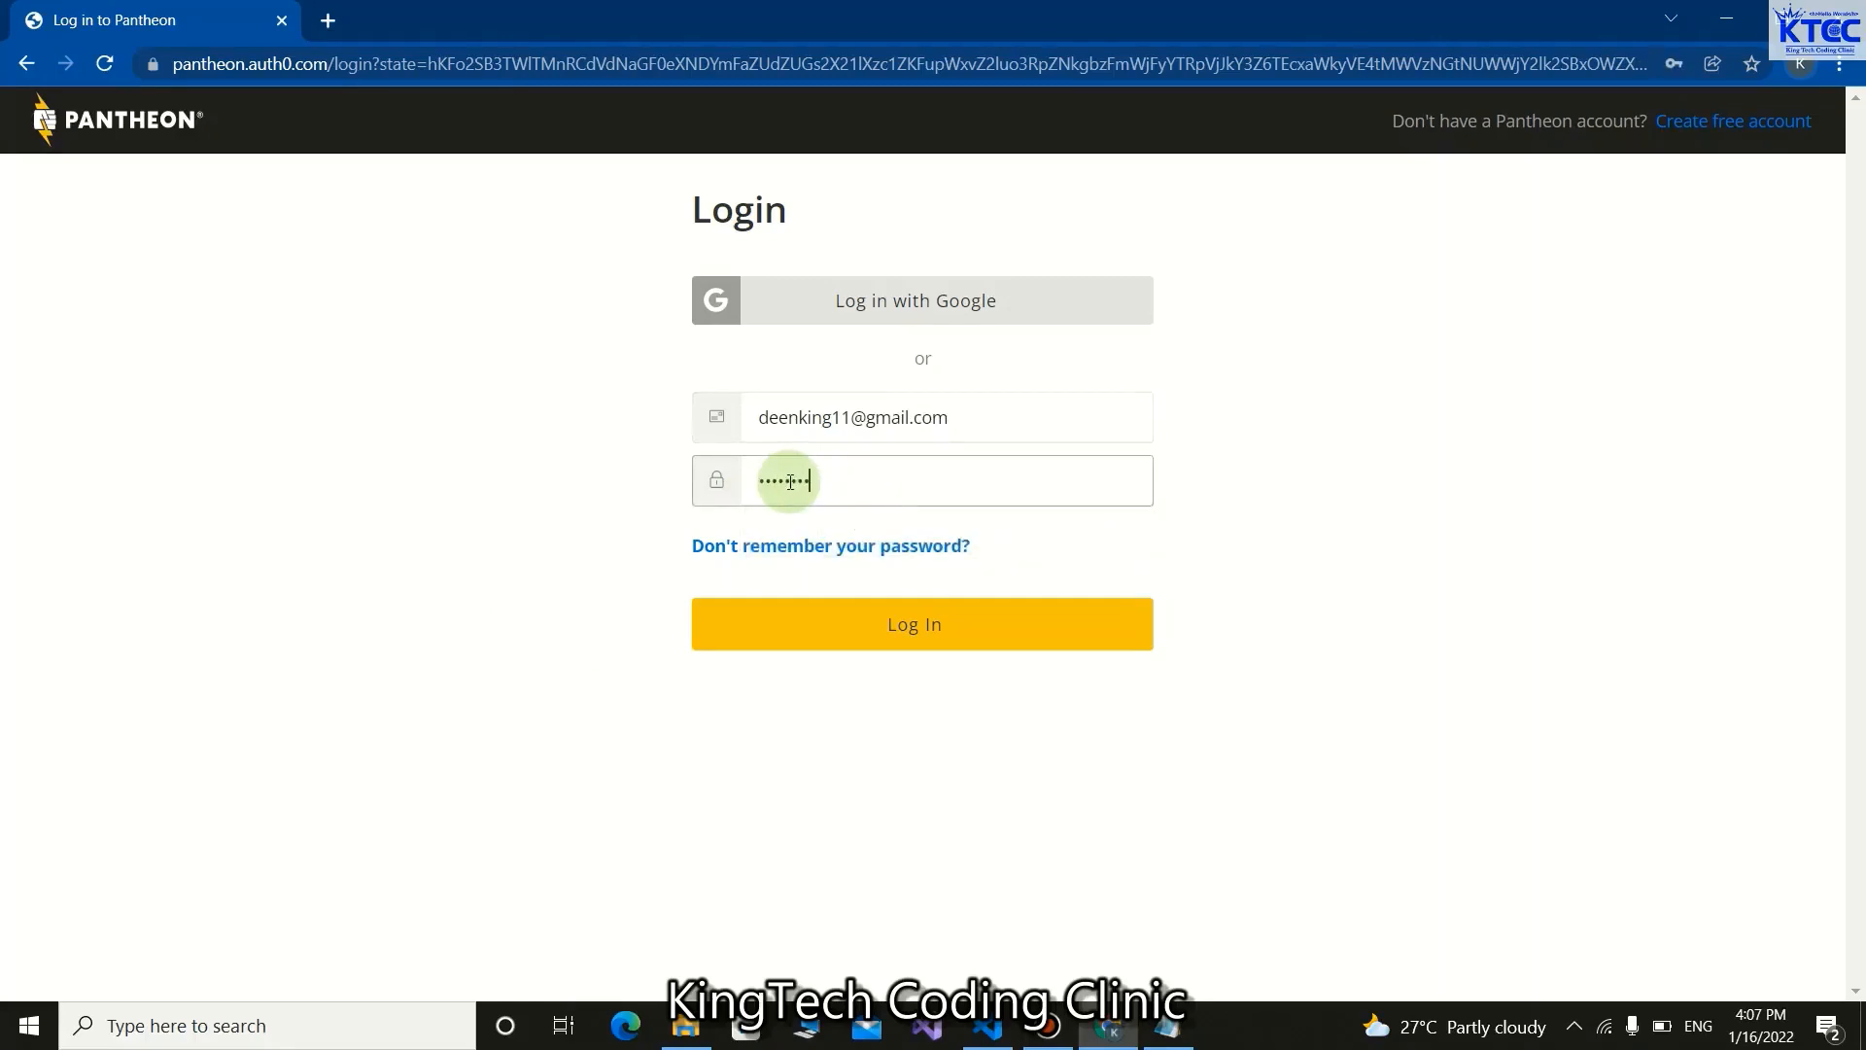
{"action": "type", "text": "•••••"}
{"action": "left_click", "coordinate": [914, 624]}
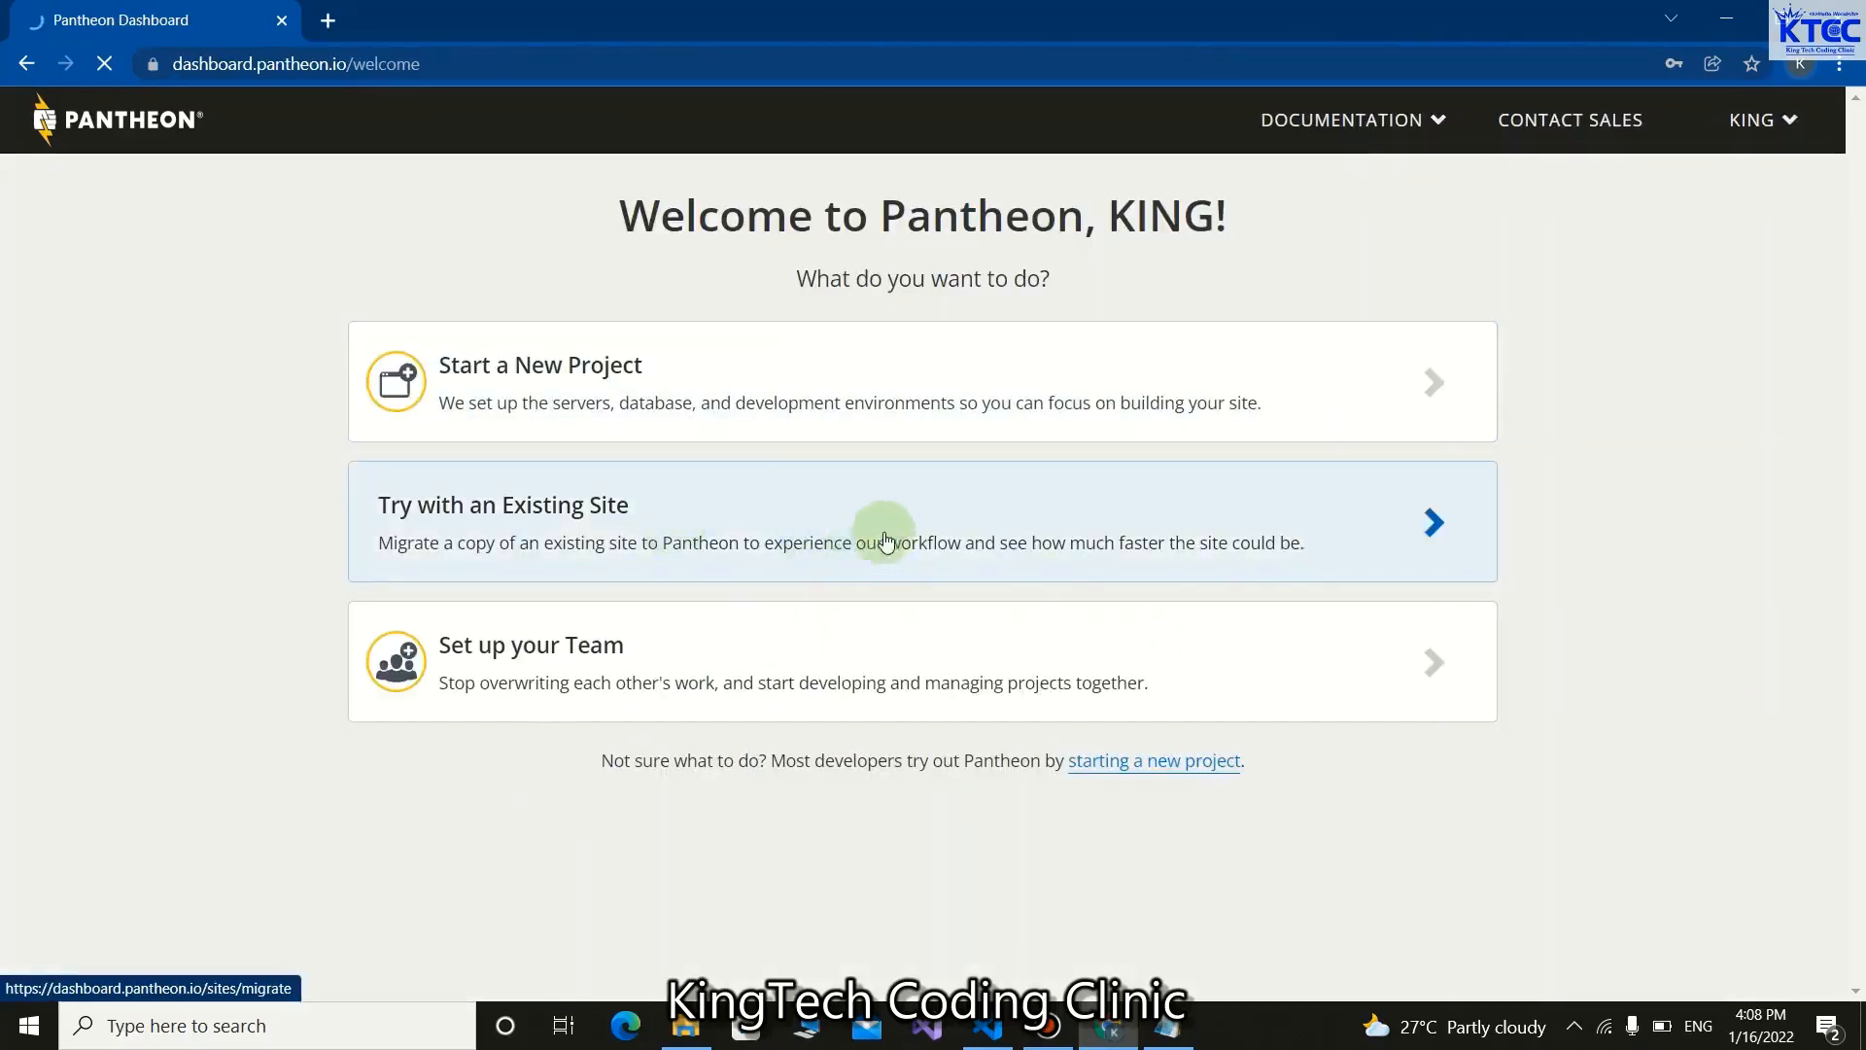
Start a new project named 'letsshare' in the United States region, declining password saving first
{"action": "left_click", "coordinate": [1714, 461]}
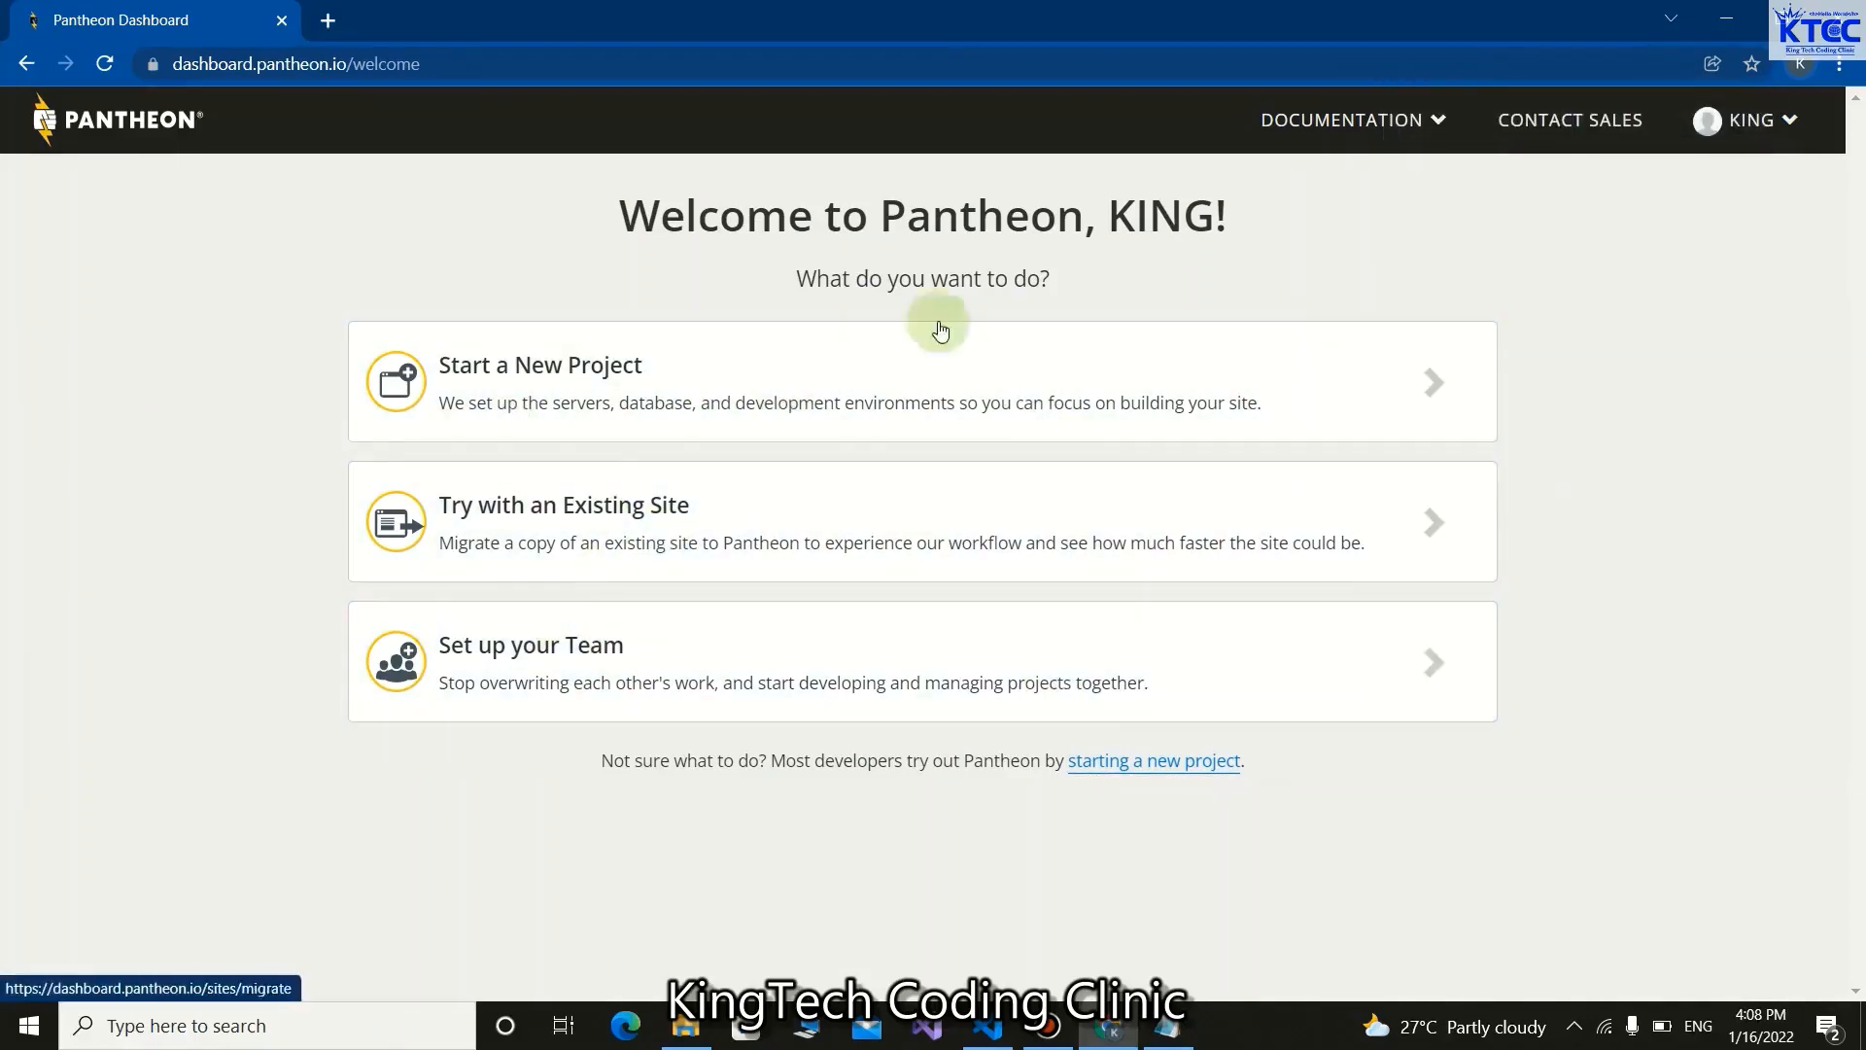
{"action": "left_click", "coordinate": [1401, 376]}
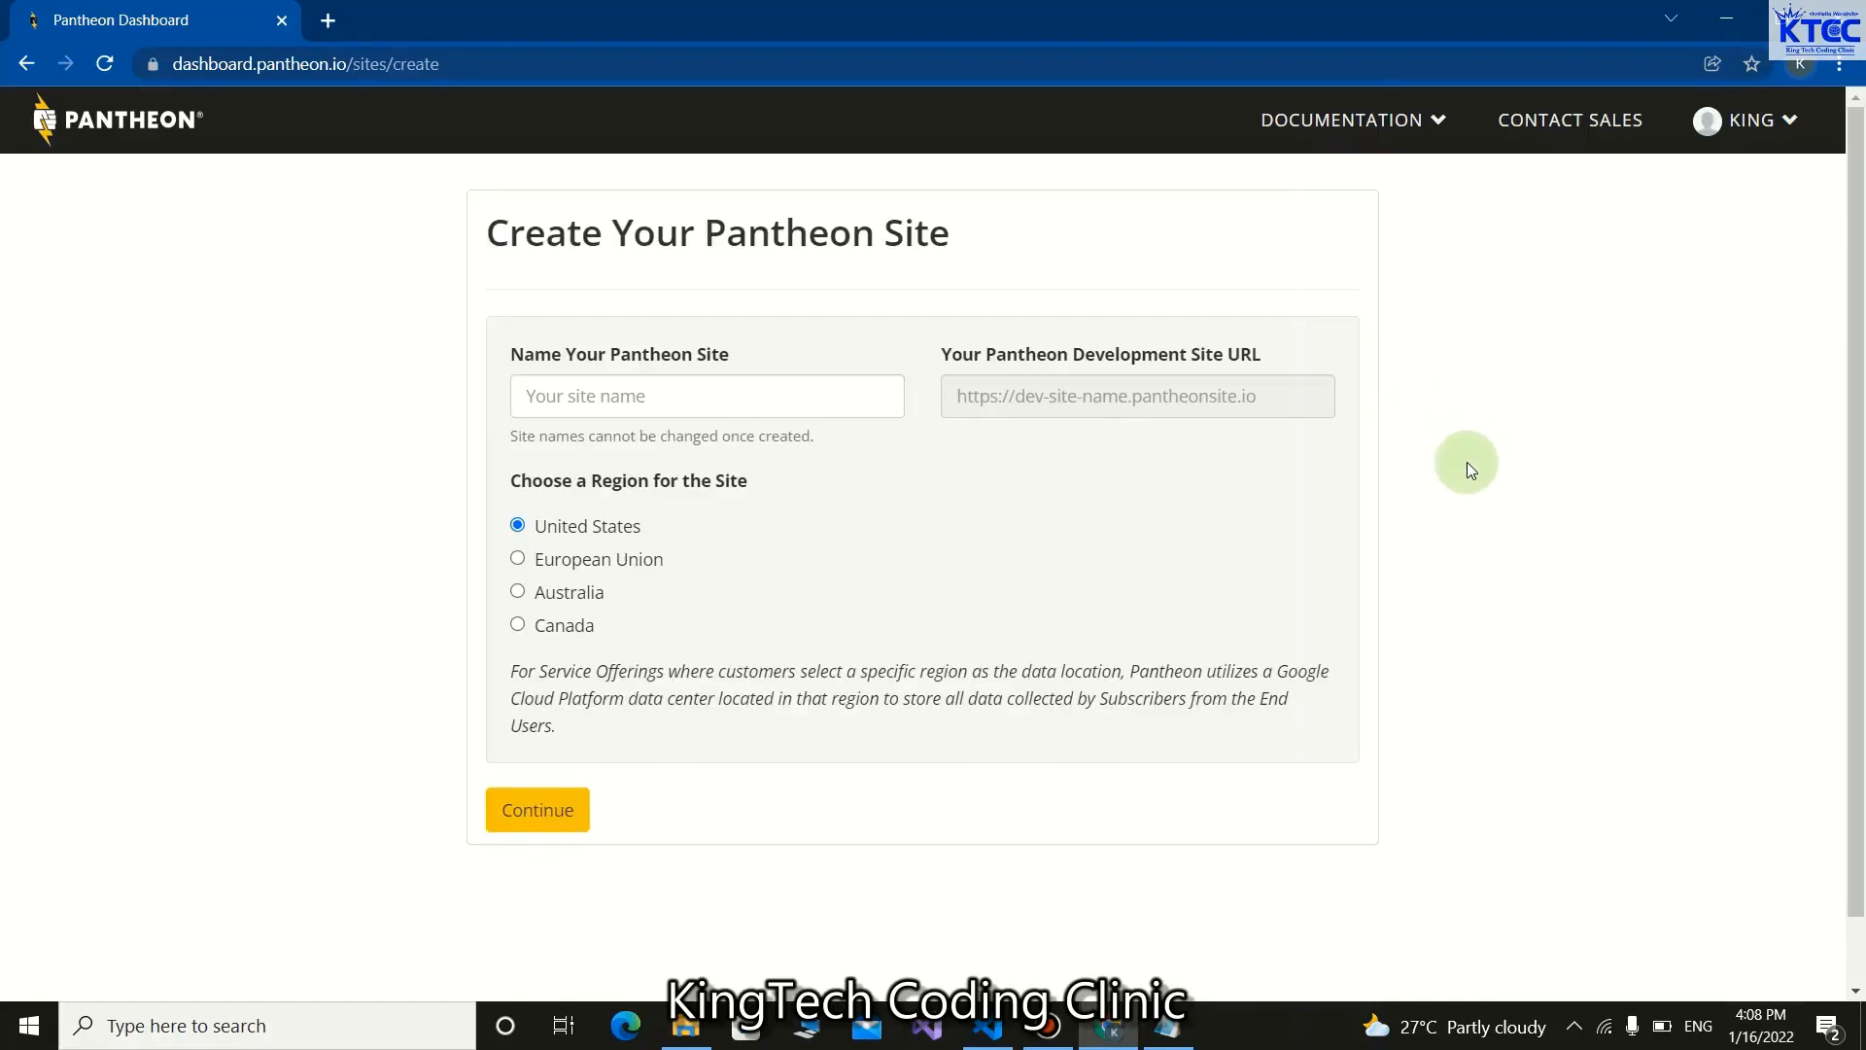
{"action": "left_click", "coordinate": [658, 394]}
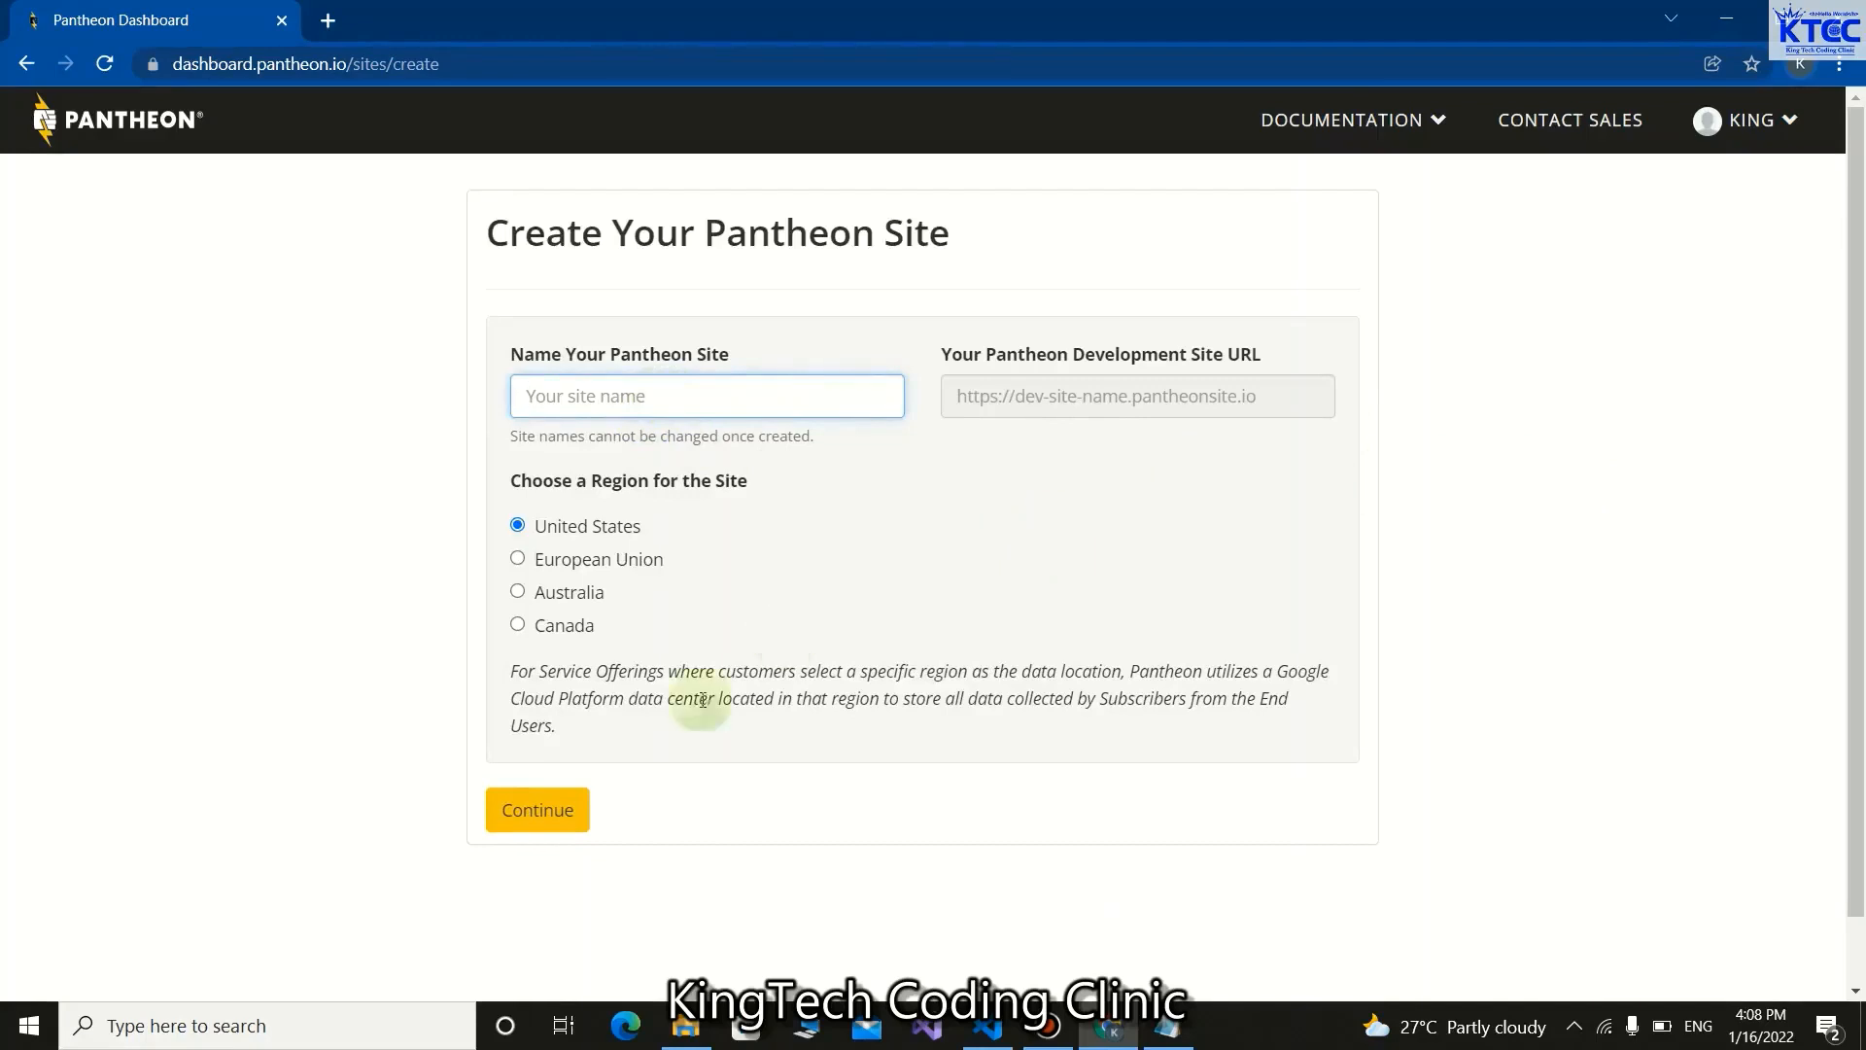
{"action": "type", "text": "lets"}
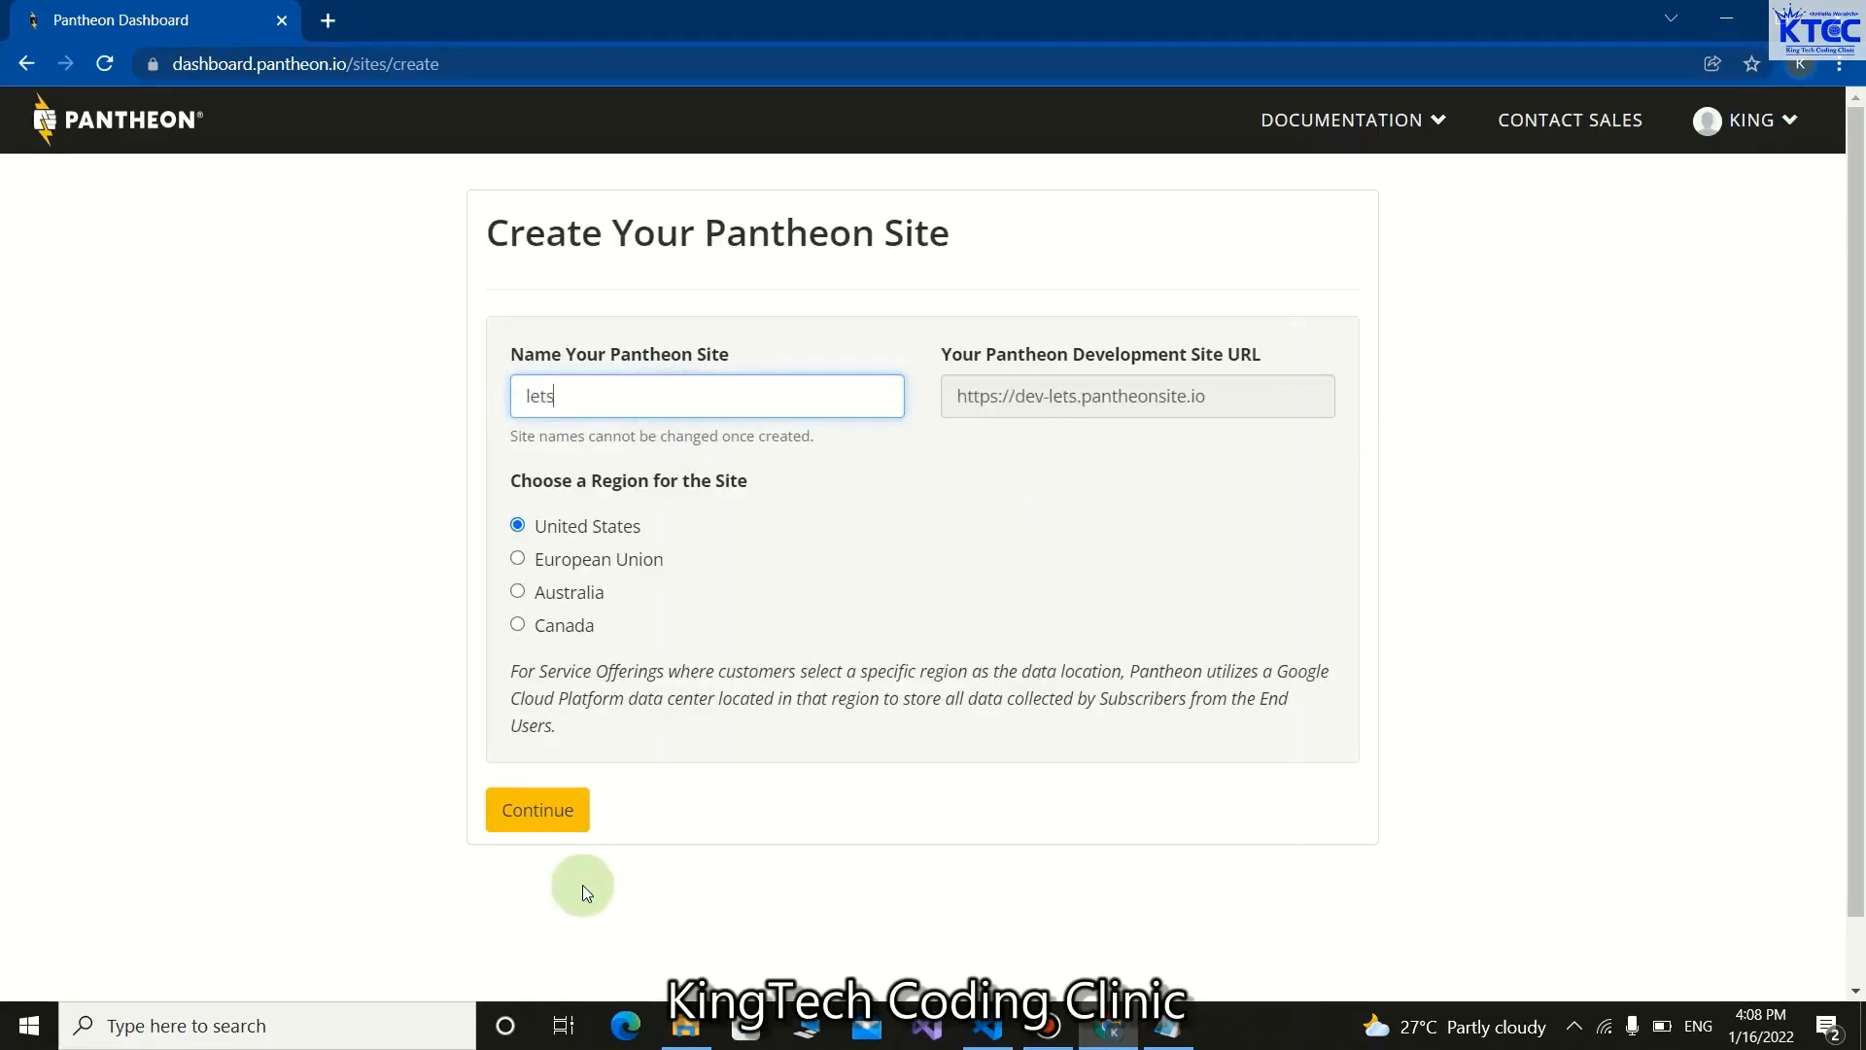
{"action": "type", "text": "share"}
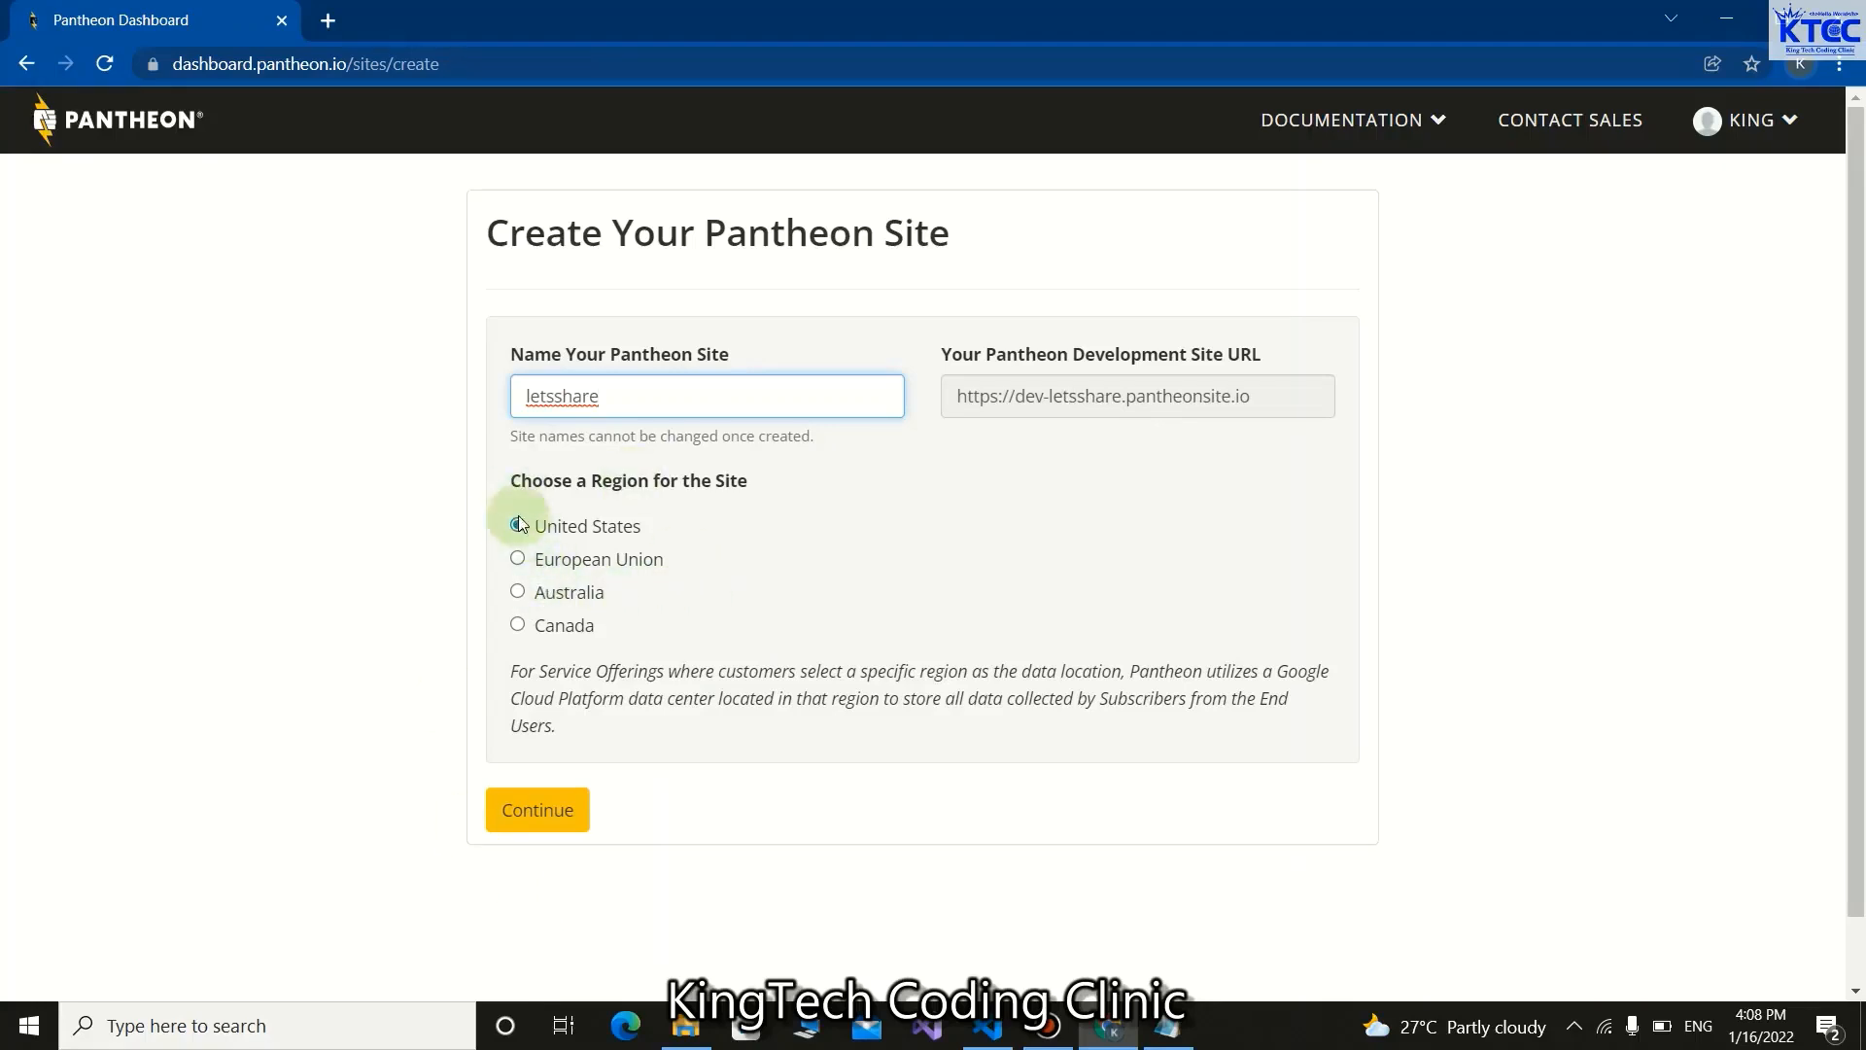
{"action": "left_click", "coordinate": [545, 821]}
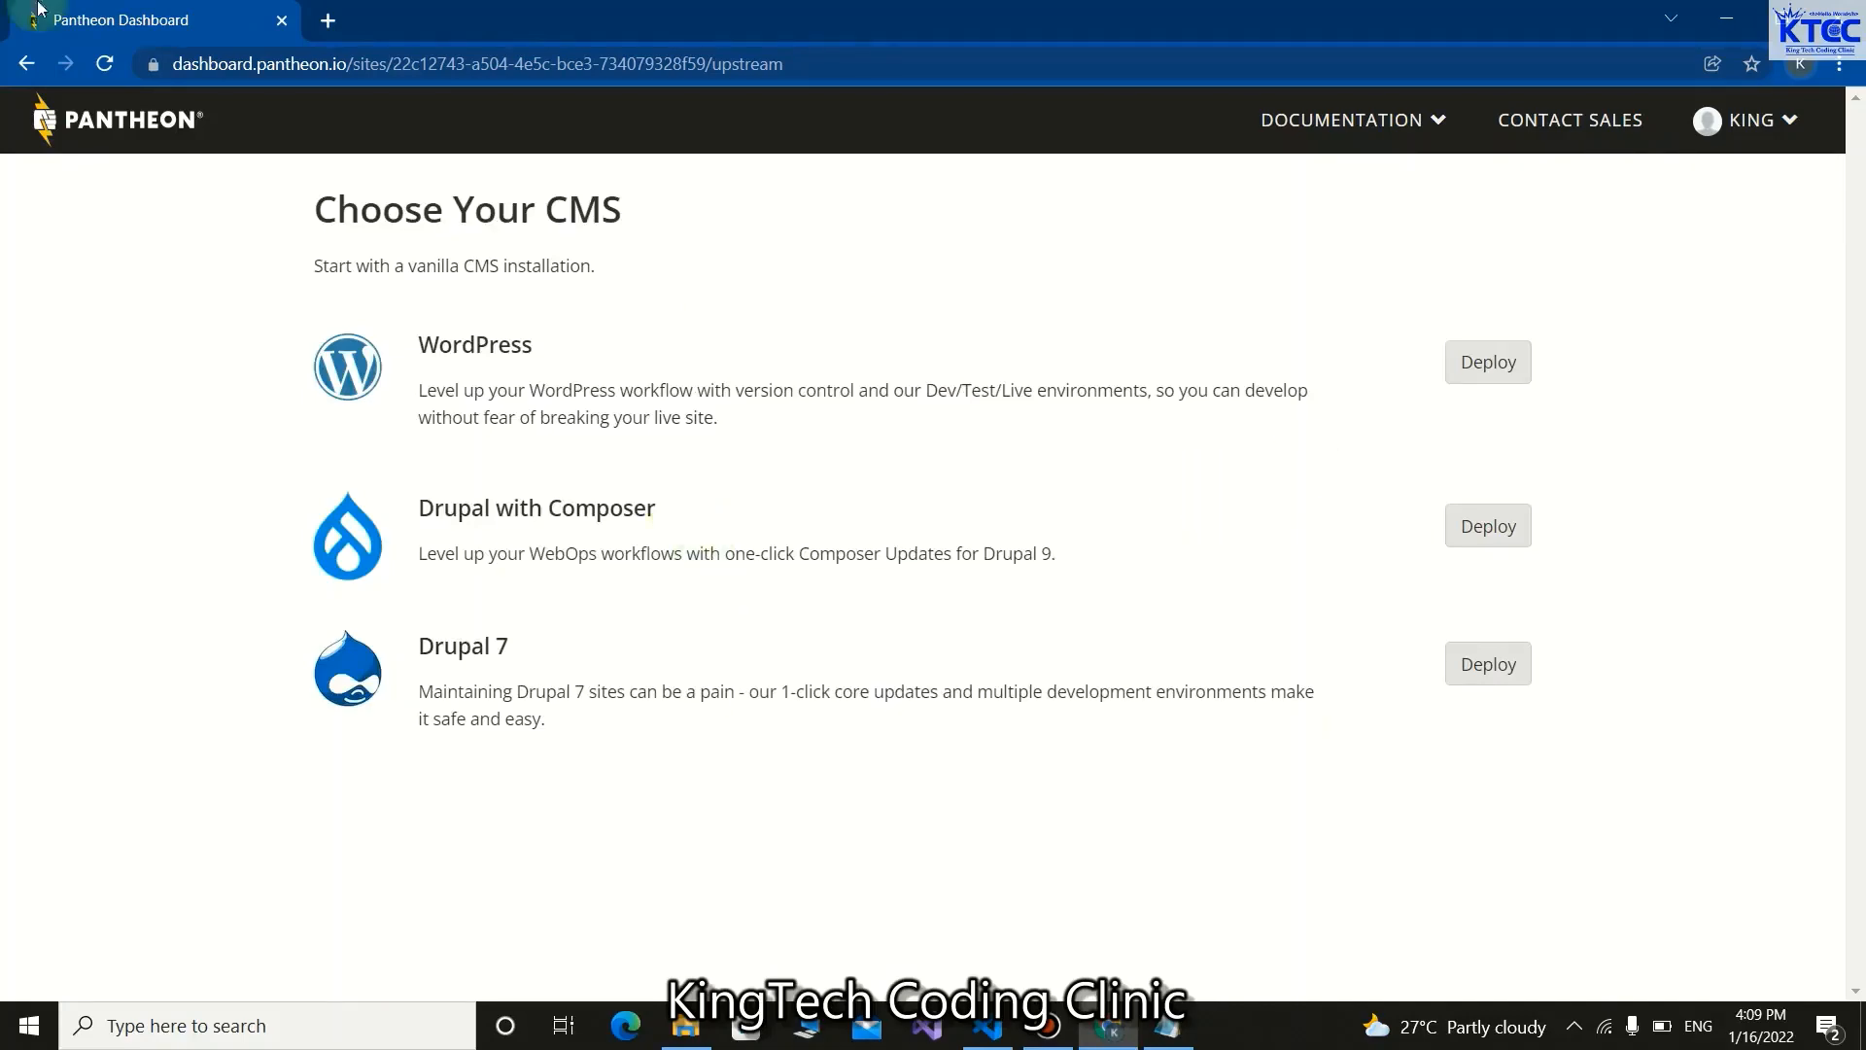
Deploy WordPress as the CMS and go to the letsshare Site Dashboard
{"action": "left_click", "coordinate": [1502, 372]}
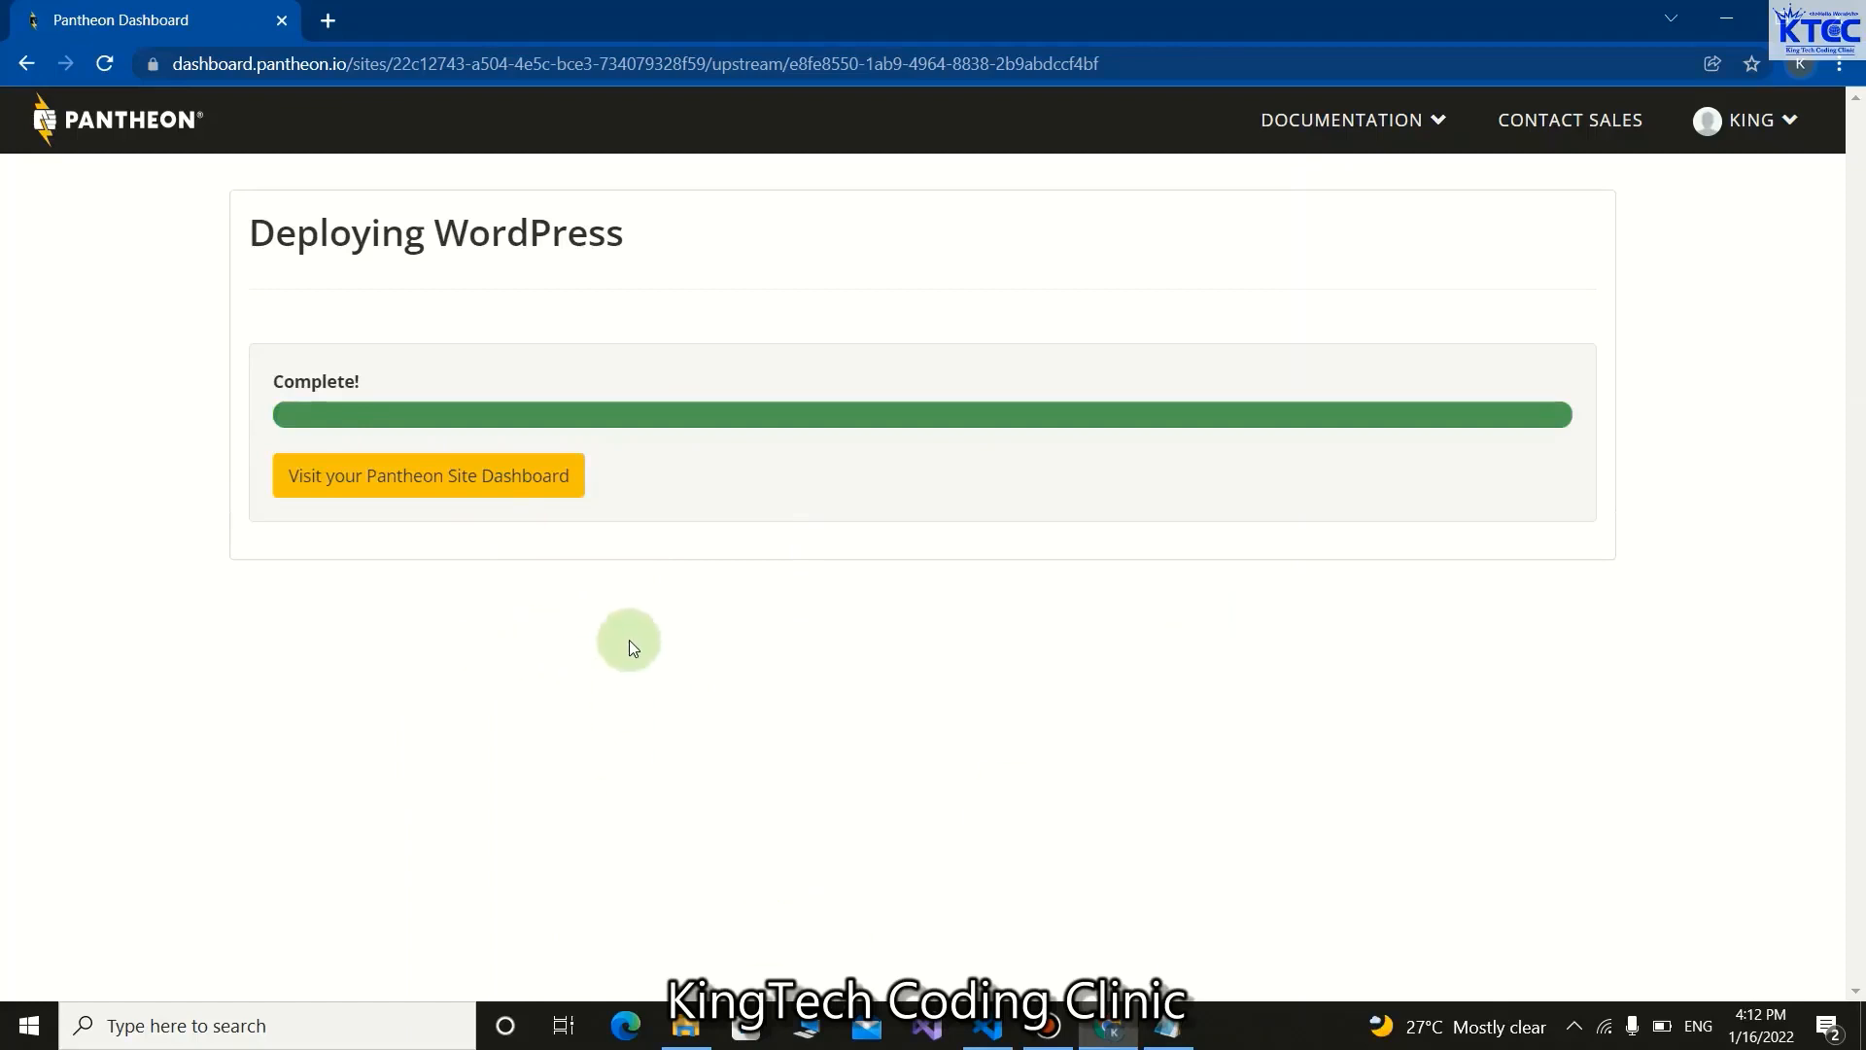
{"action": "left_click", "coordinate": [461, 478]}
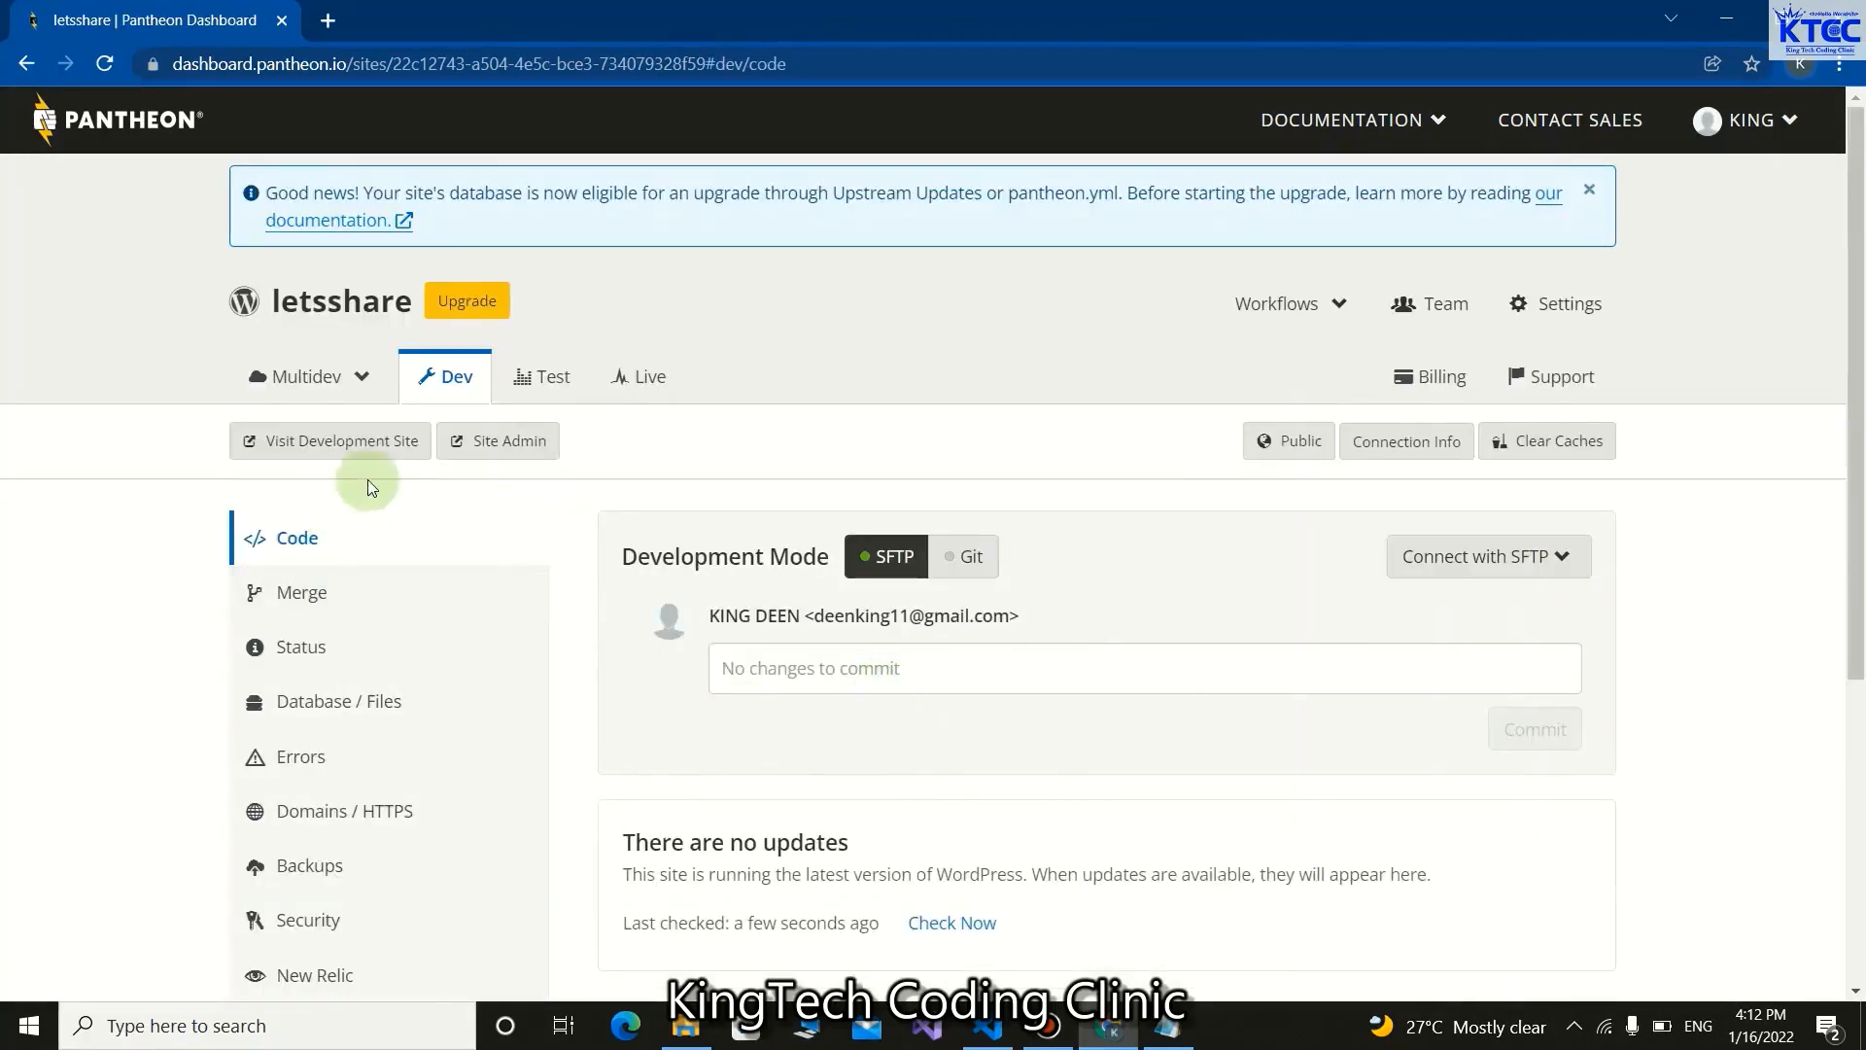
Open the Dev site and continue the WordPress installer in English (United States)
{"action": "left_click", "coordinate": [336, 457]}
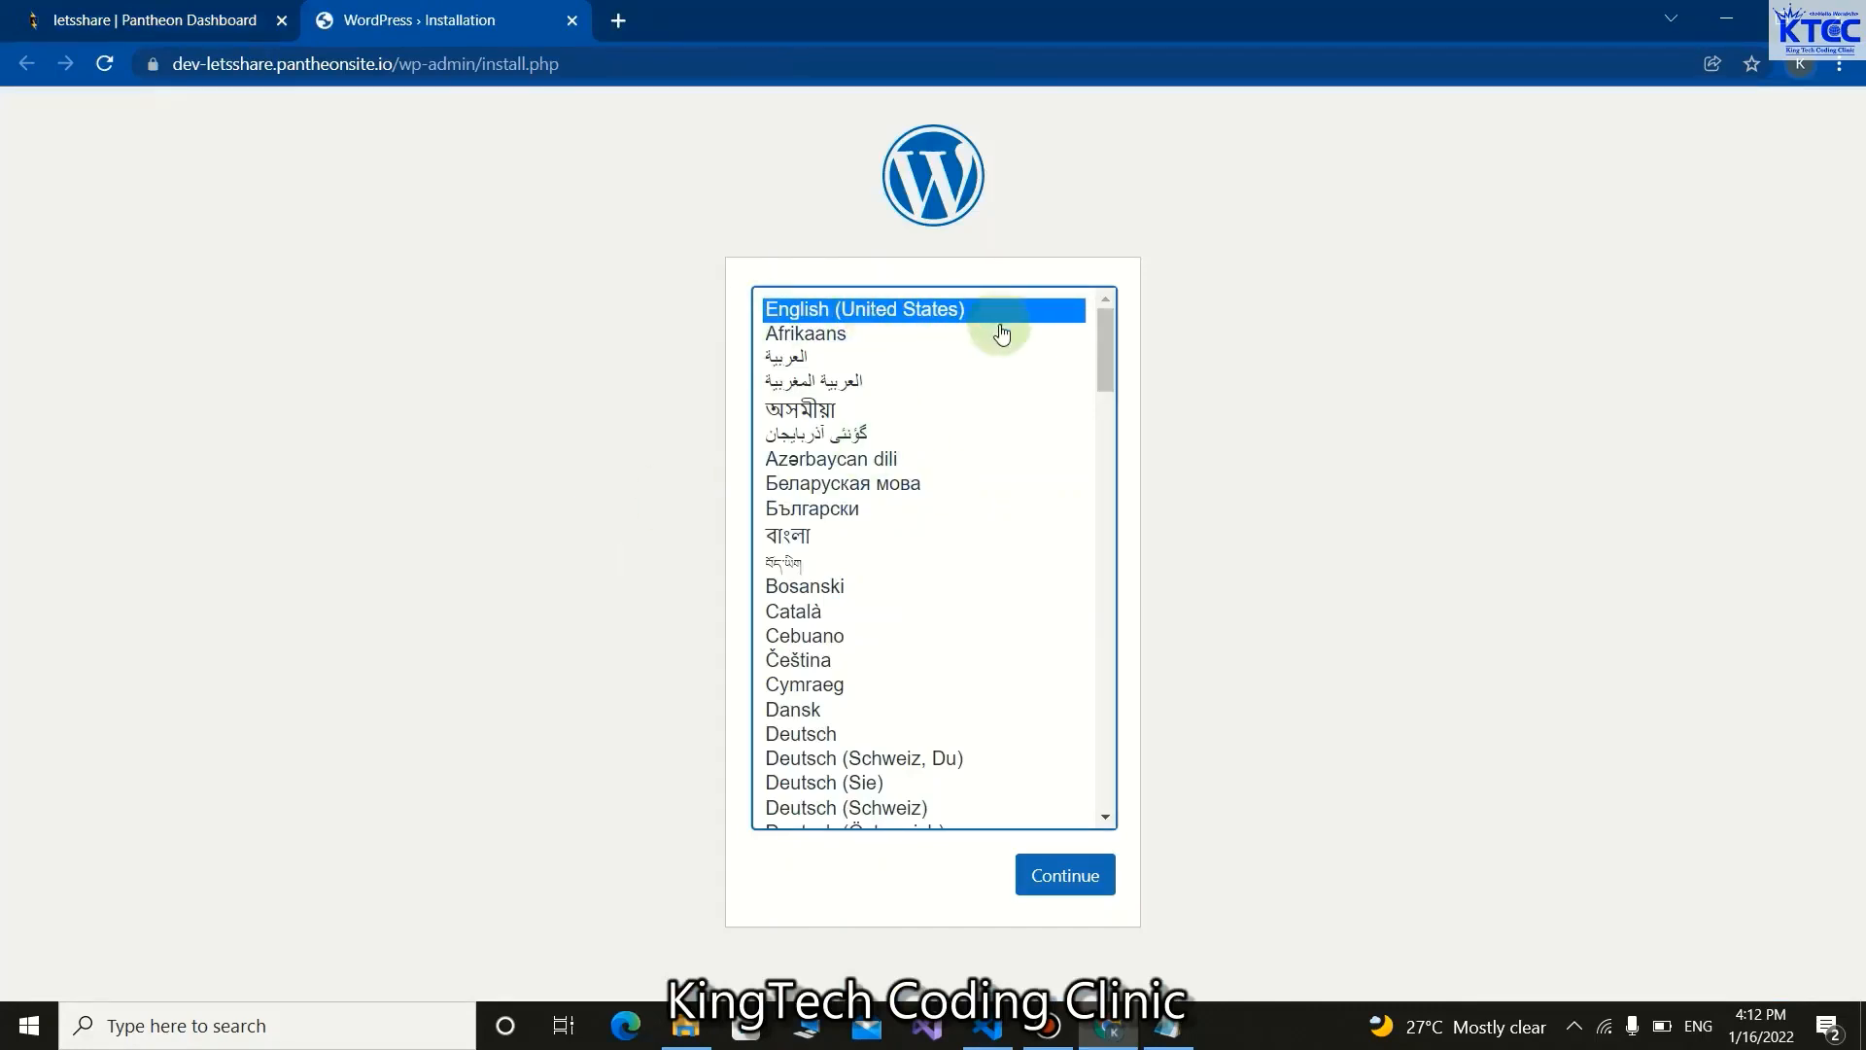
{"action": "left_click", "coordinate": [1066, 874]}
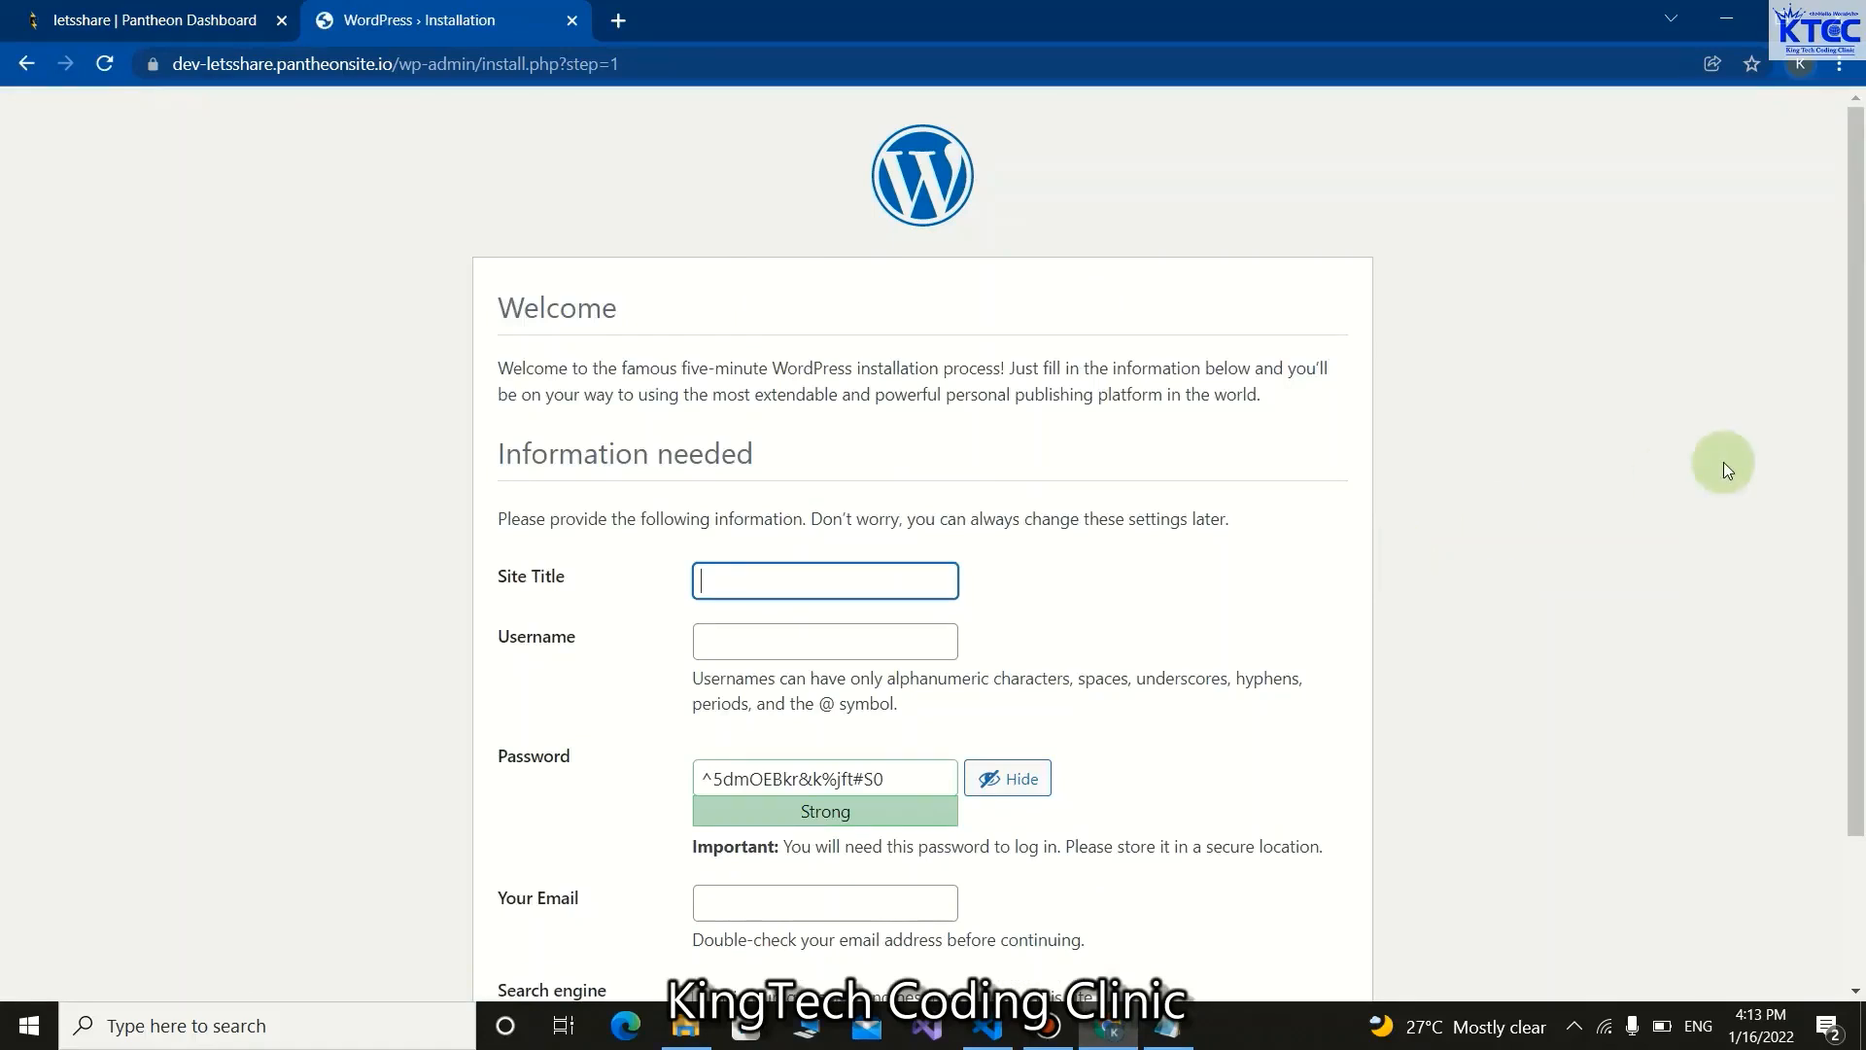
Set the site title to 'LETS SAHRE' and enter the admin username ending in 10
{"action": "type", "text": "LTS SAHRETS SAHRE"}
{"action": "left_click", "coordinate": [749, 638]}
{"action": "type", "text": "kingdeen"}
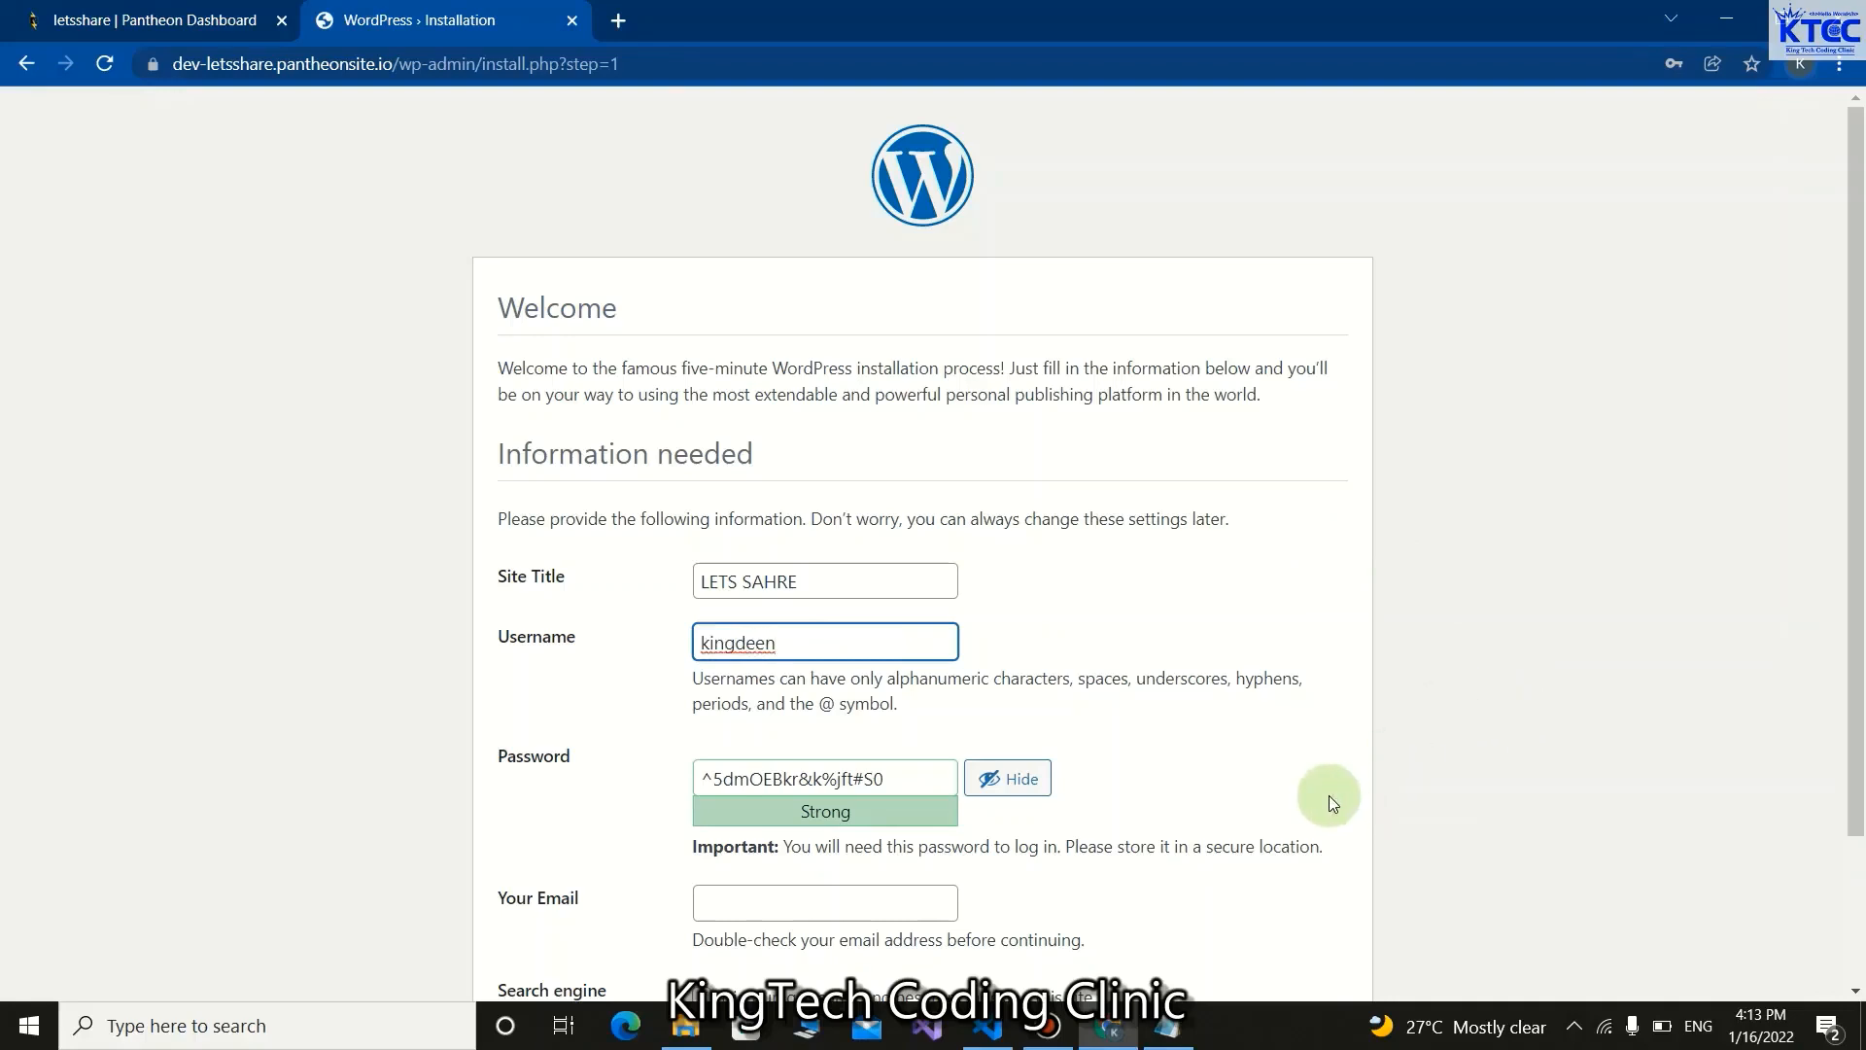
{"action": "type", "text": "10"}
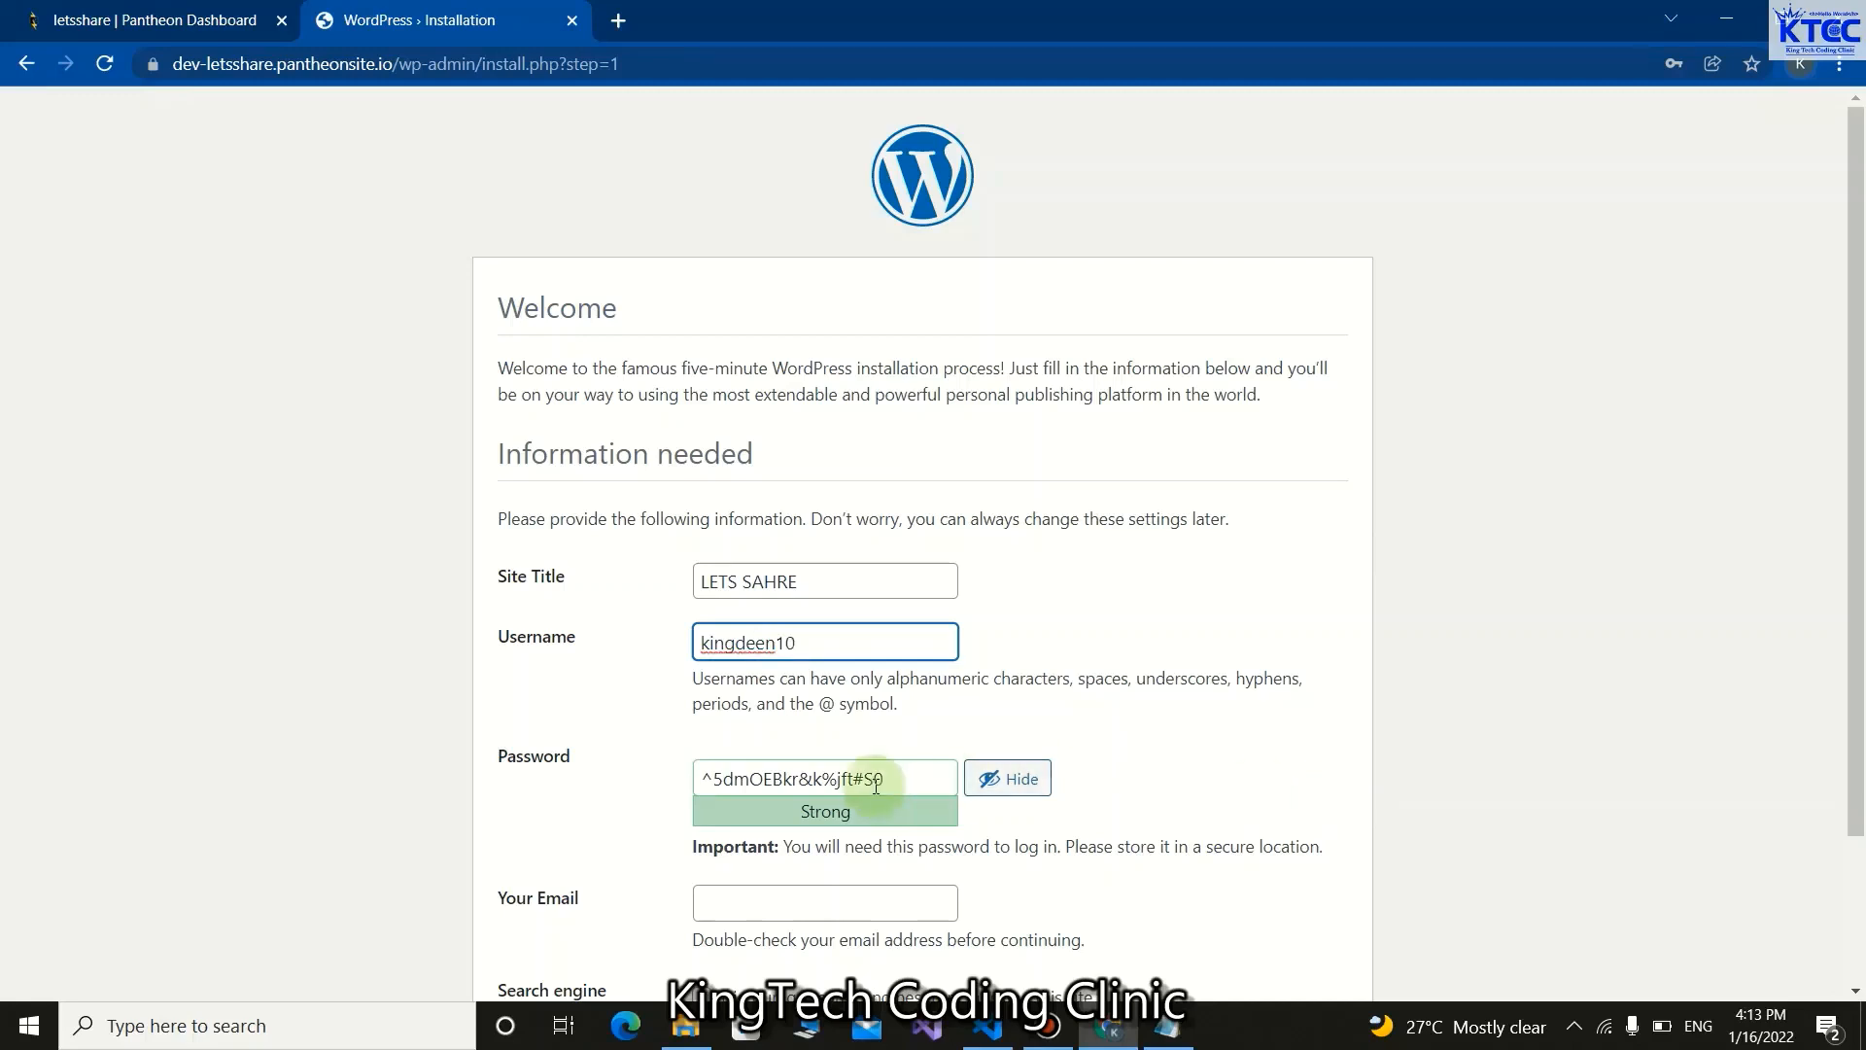
Replace the generated password with your own custom password, hidden while typing
{"action": "left_click_drag", "start_coordinate": [896, 779], "coordinate": [613, 802]}
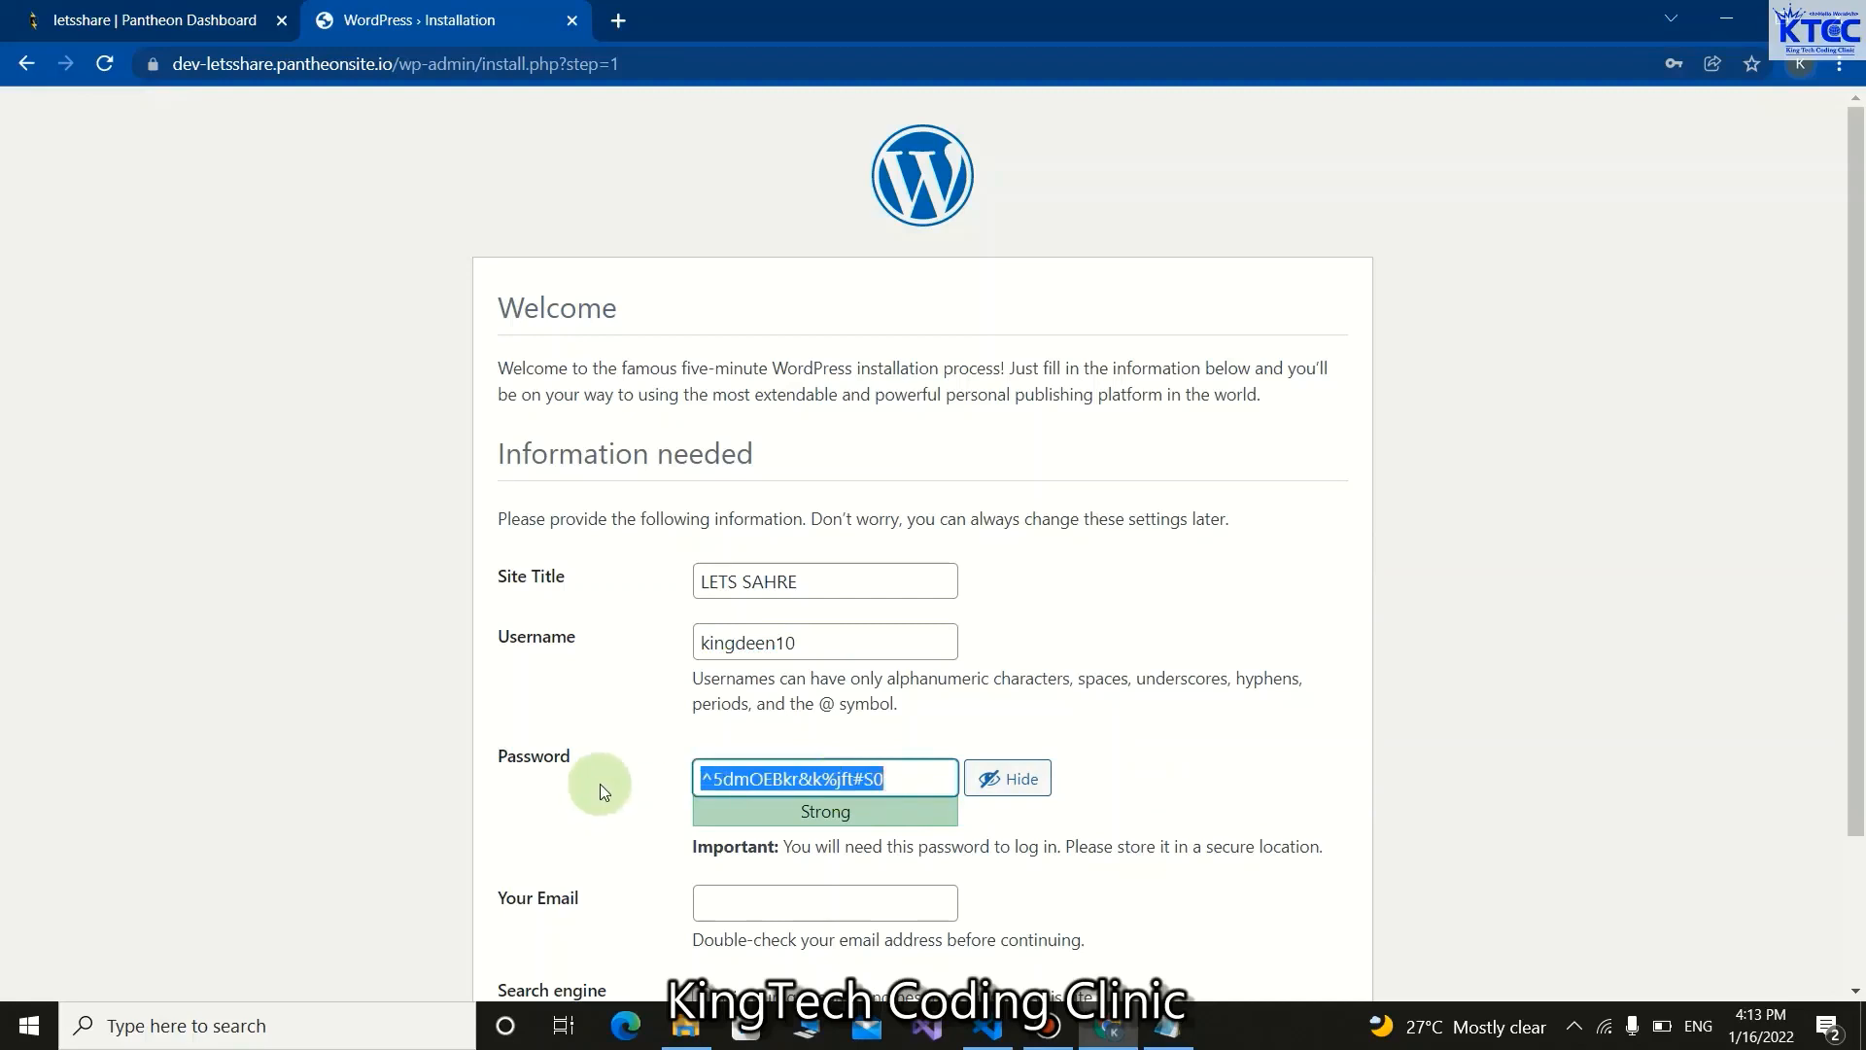
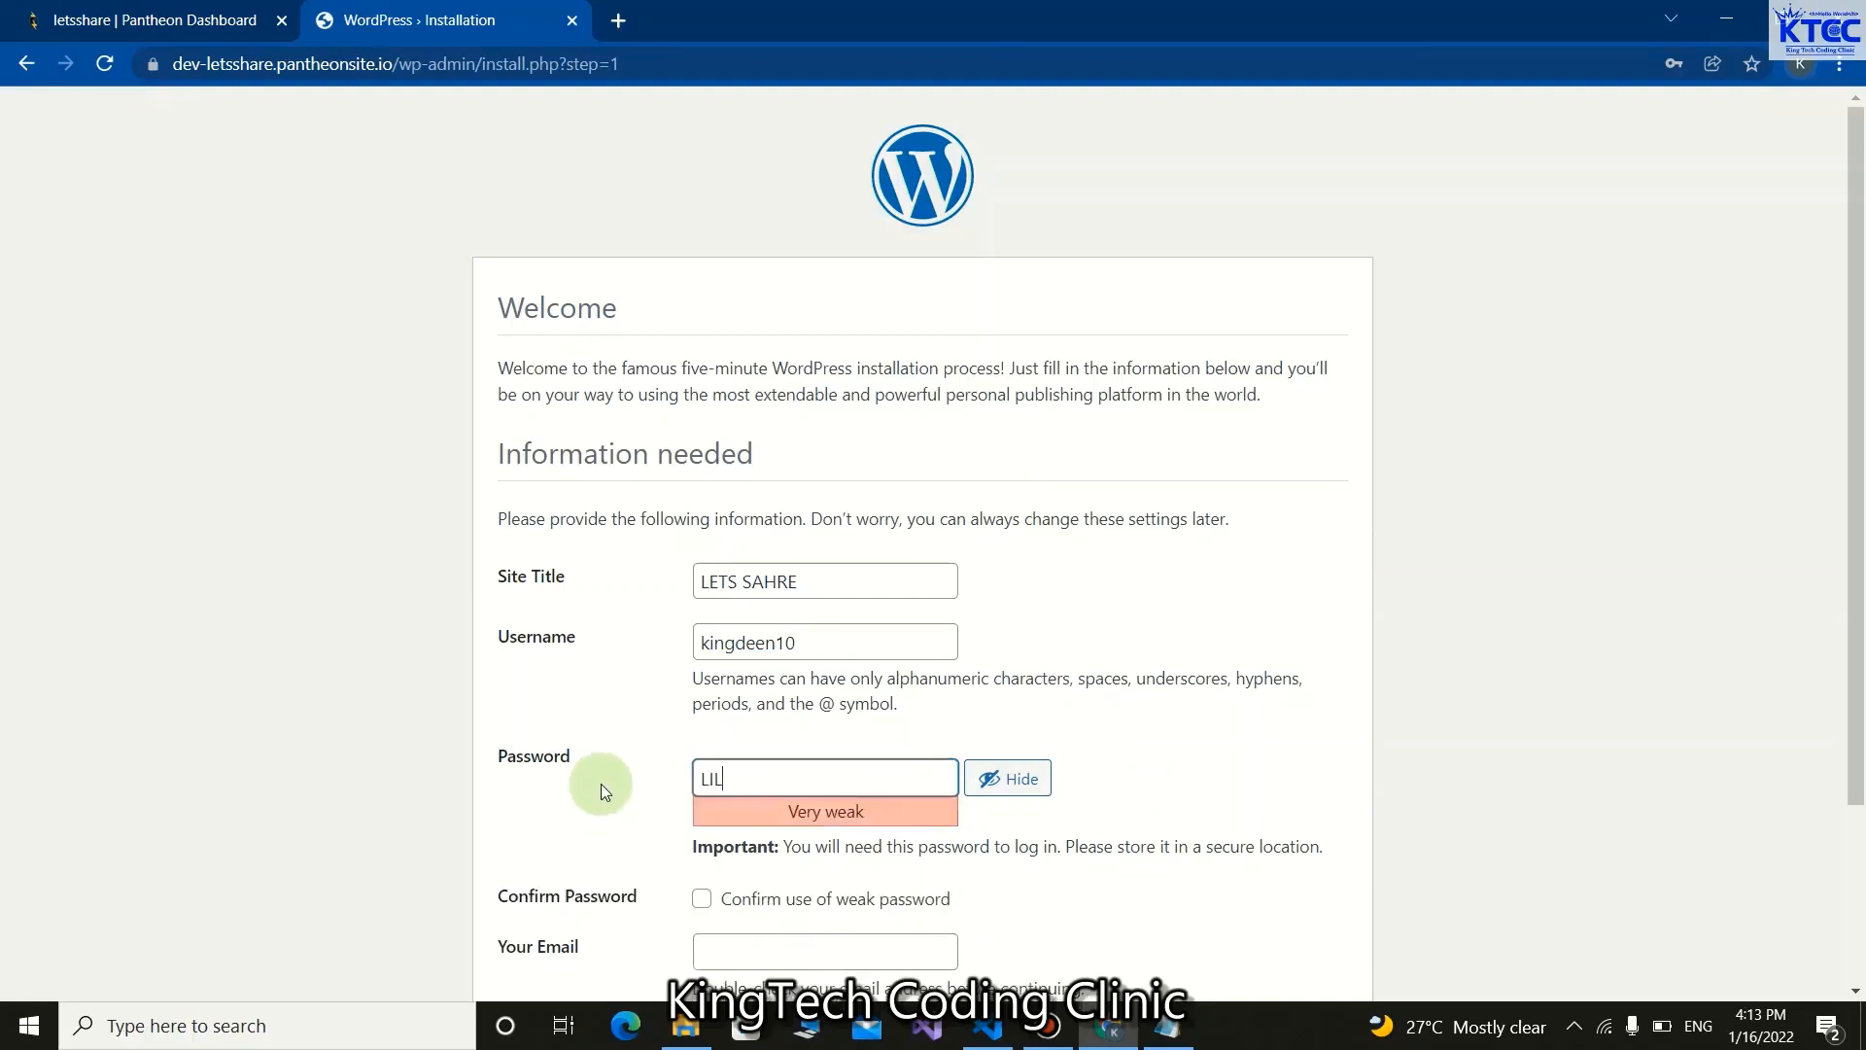
{"action": "key", "text": "BackSpace"}
{"action": "key", "text": "BackSpace"}
{"action": "key", "text": "BackSpace"}
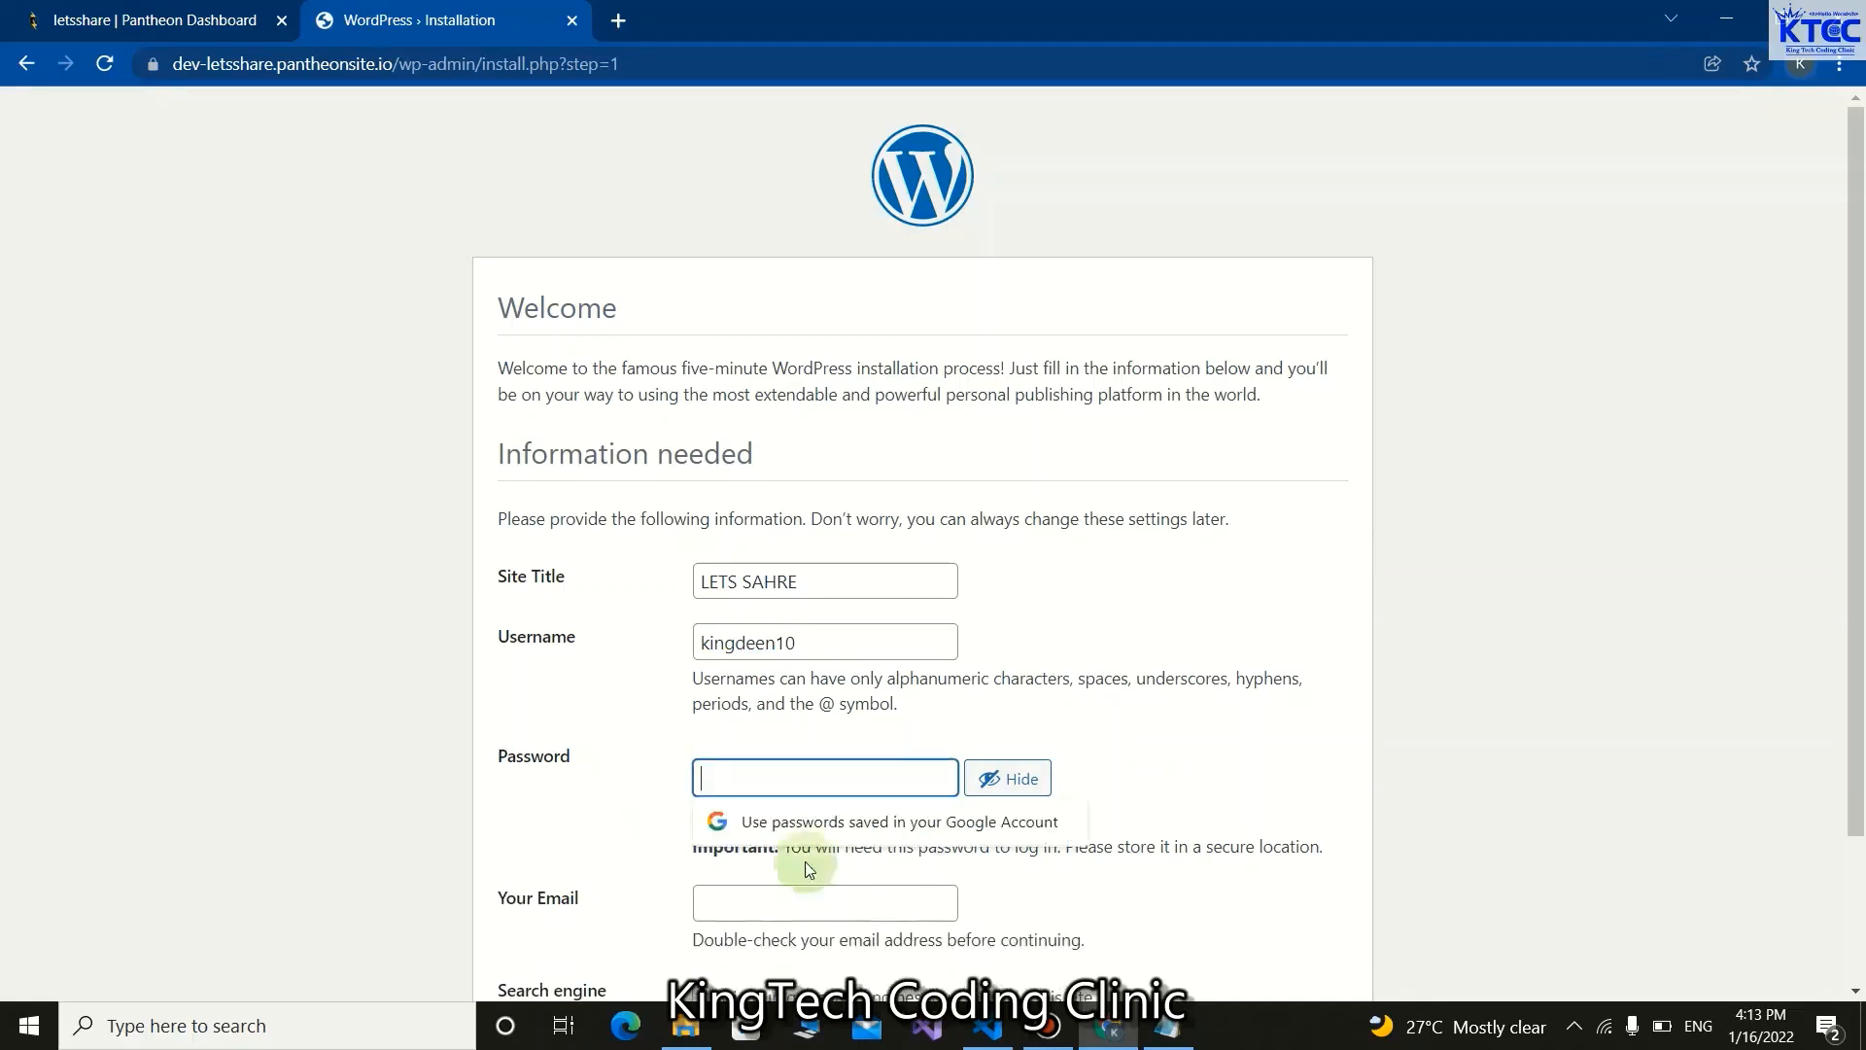
{"action": "left_click", "coordinate": [1002, 777]}
{"action": "left_click", "coordinate": [773, 777]}
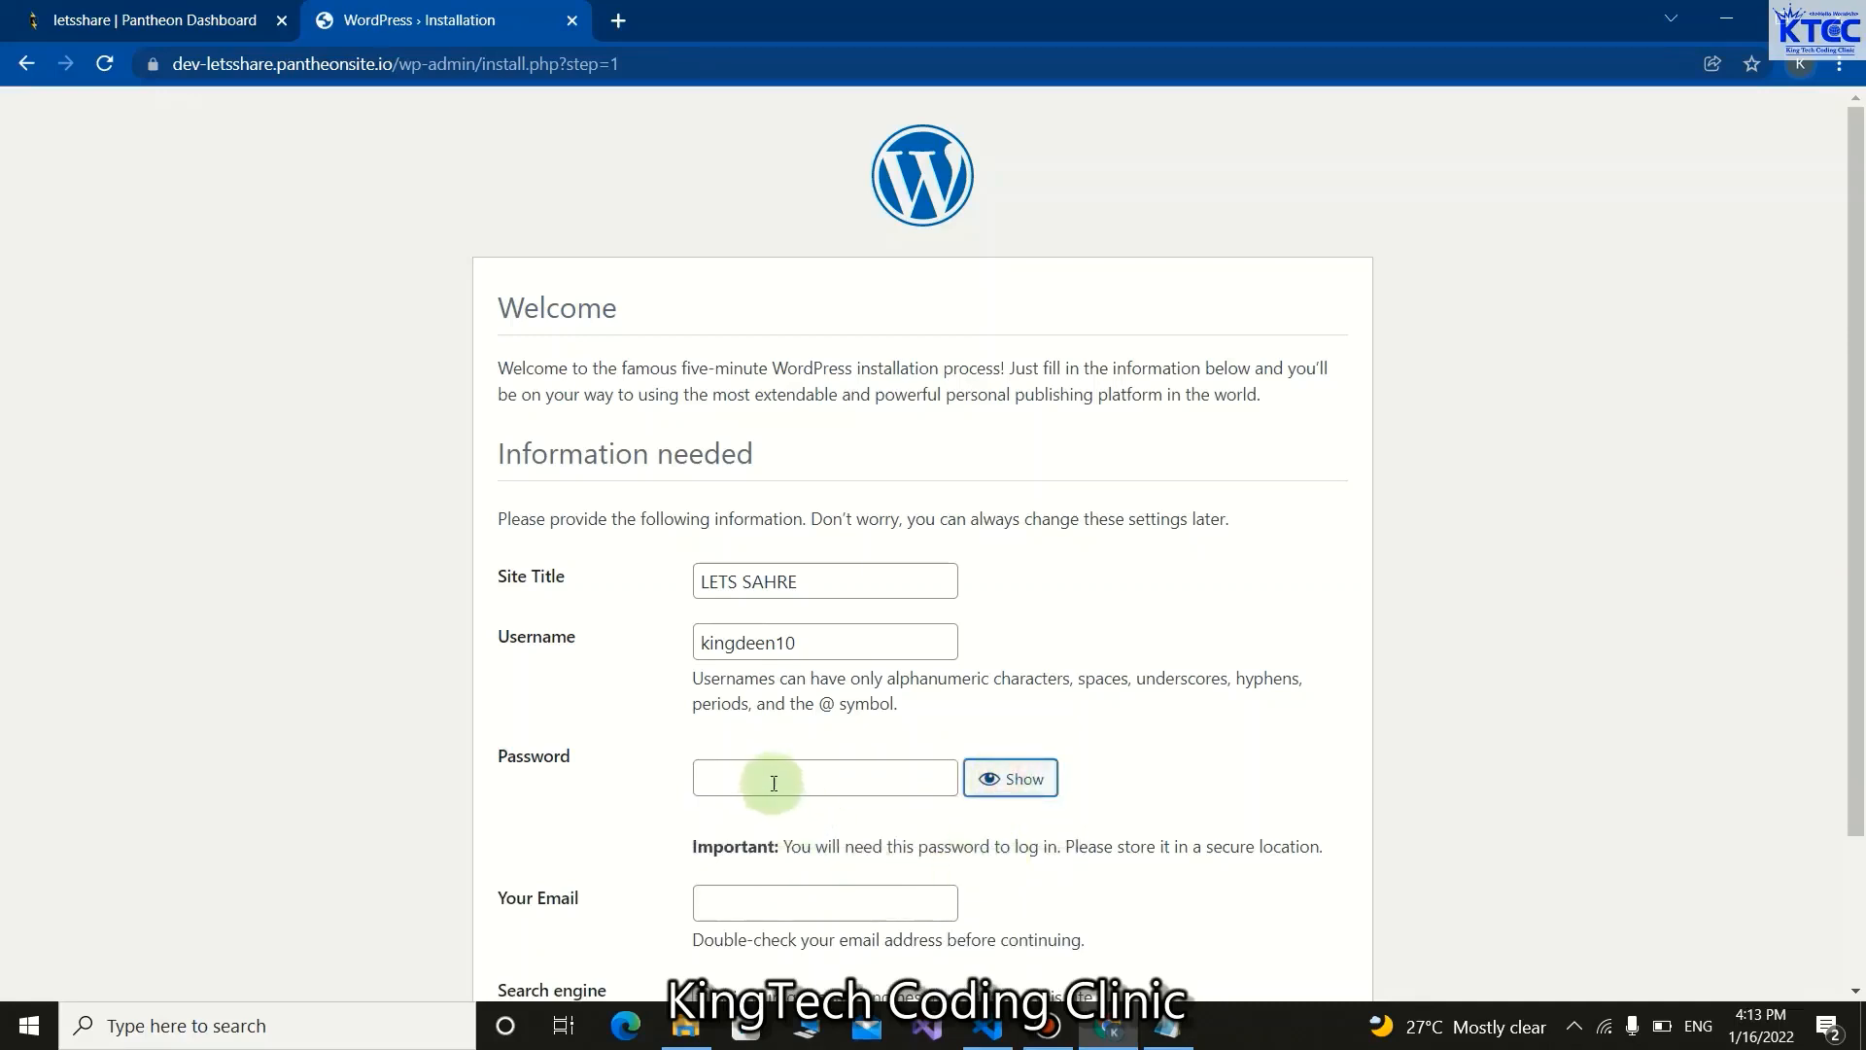
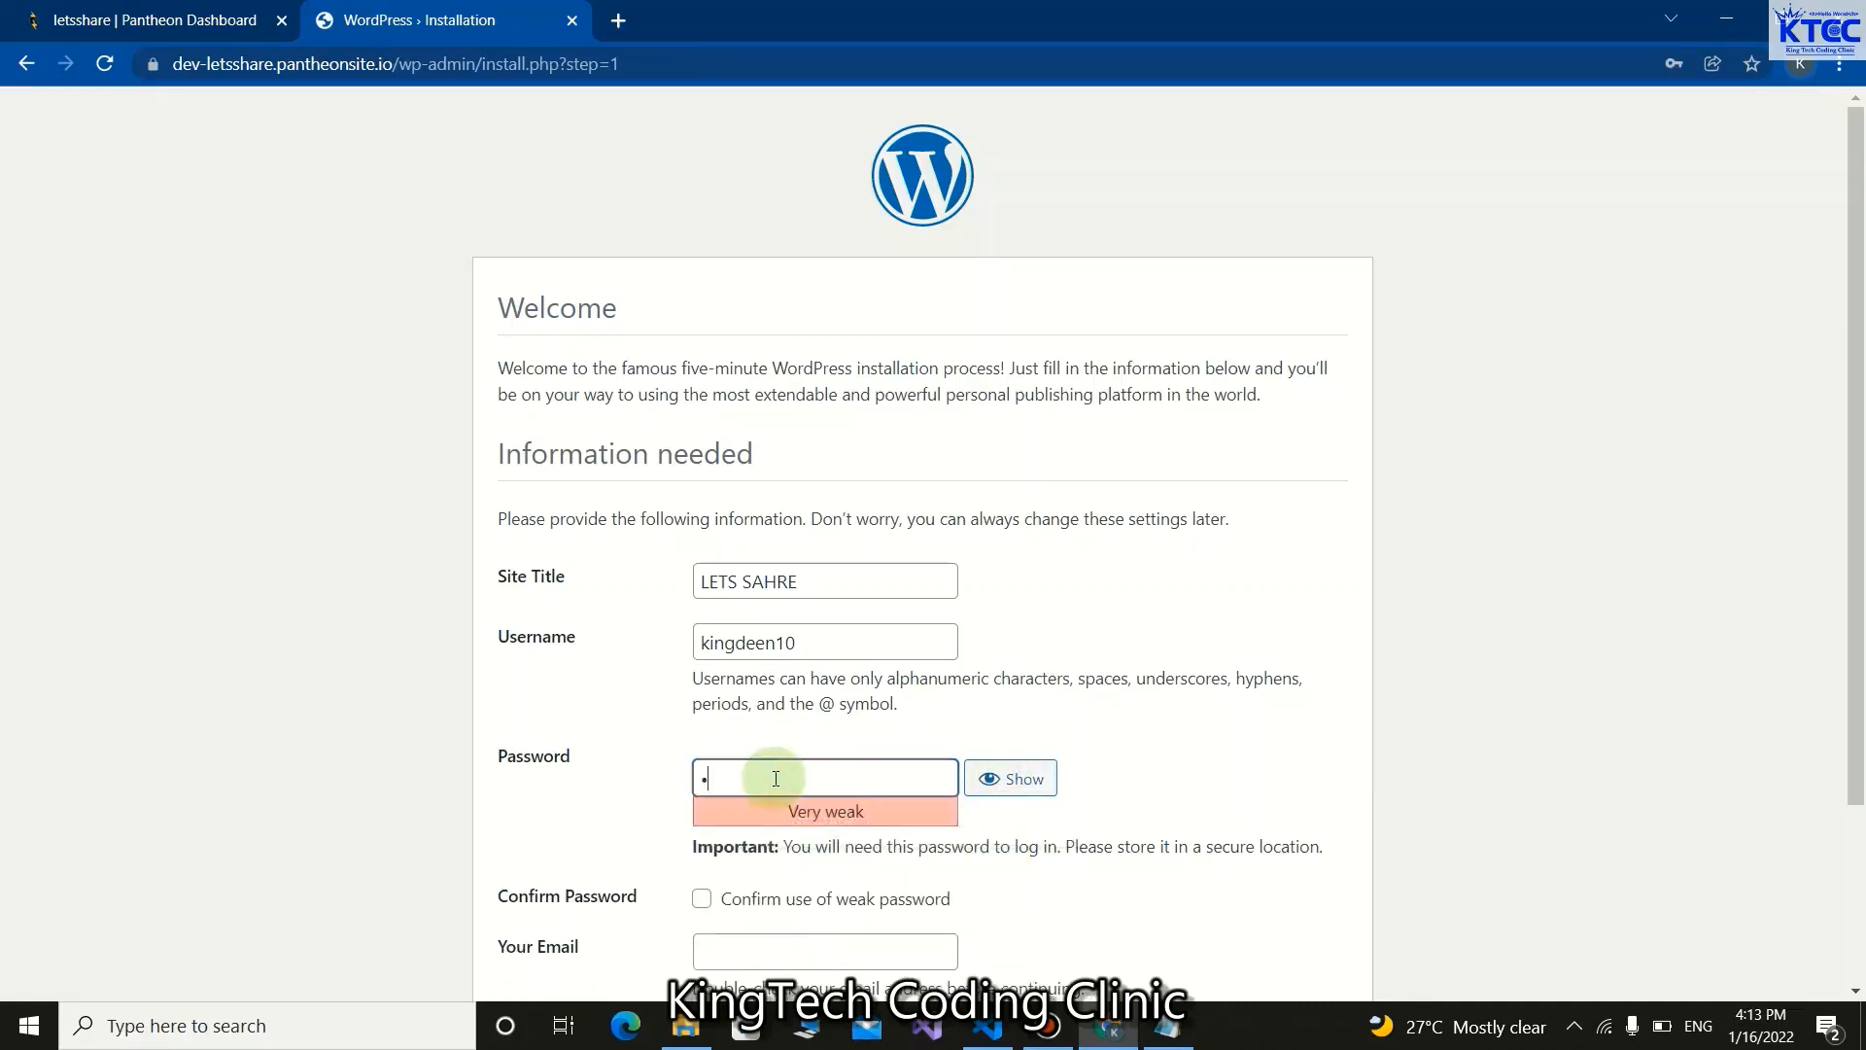
{"action": "key", "text": "BackSpace"}
{"action": "key", "text": "BackSpace"}
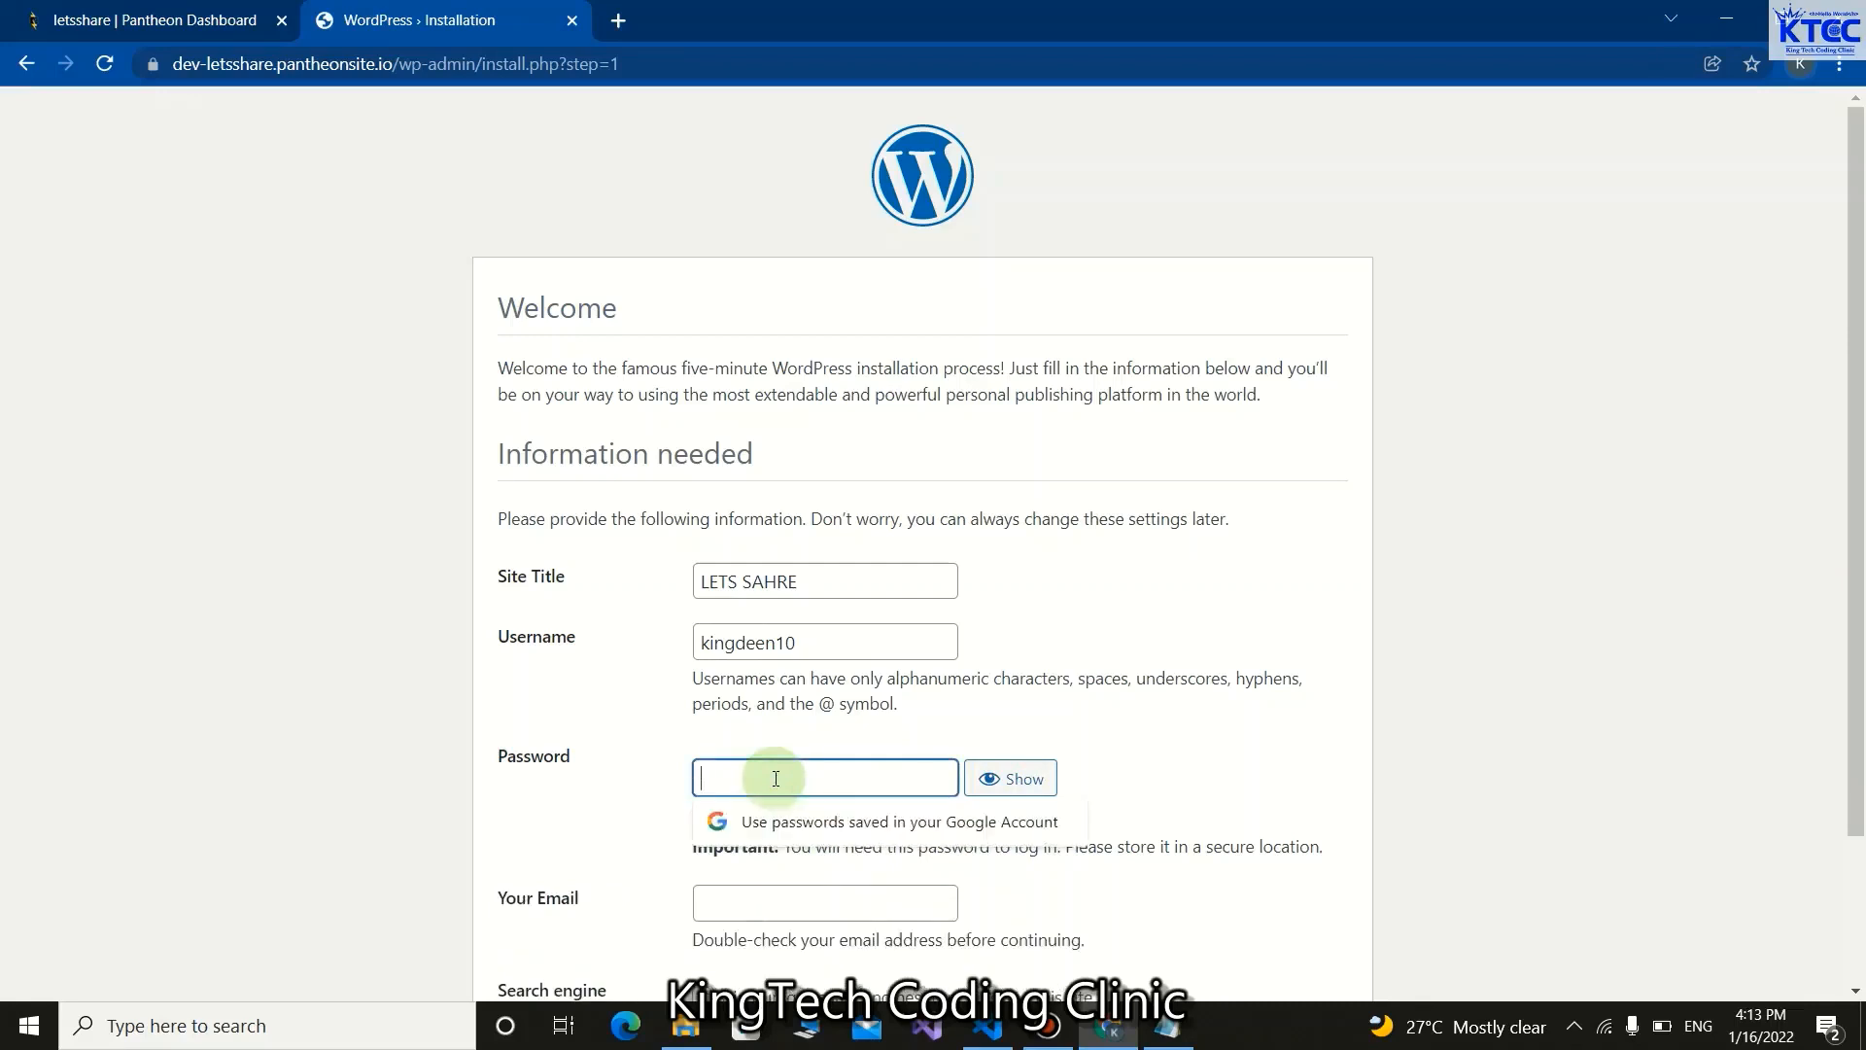
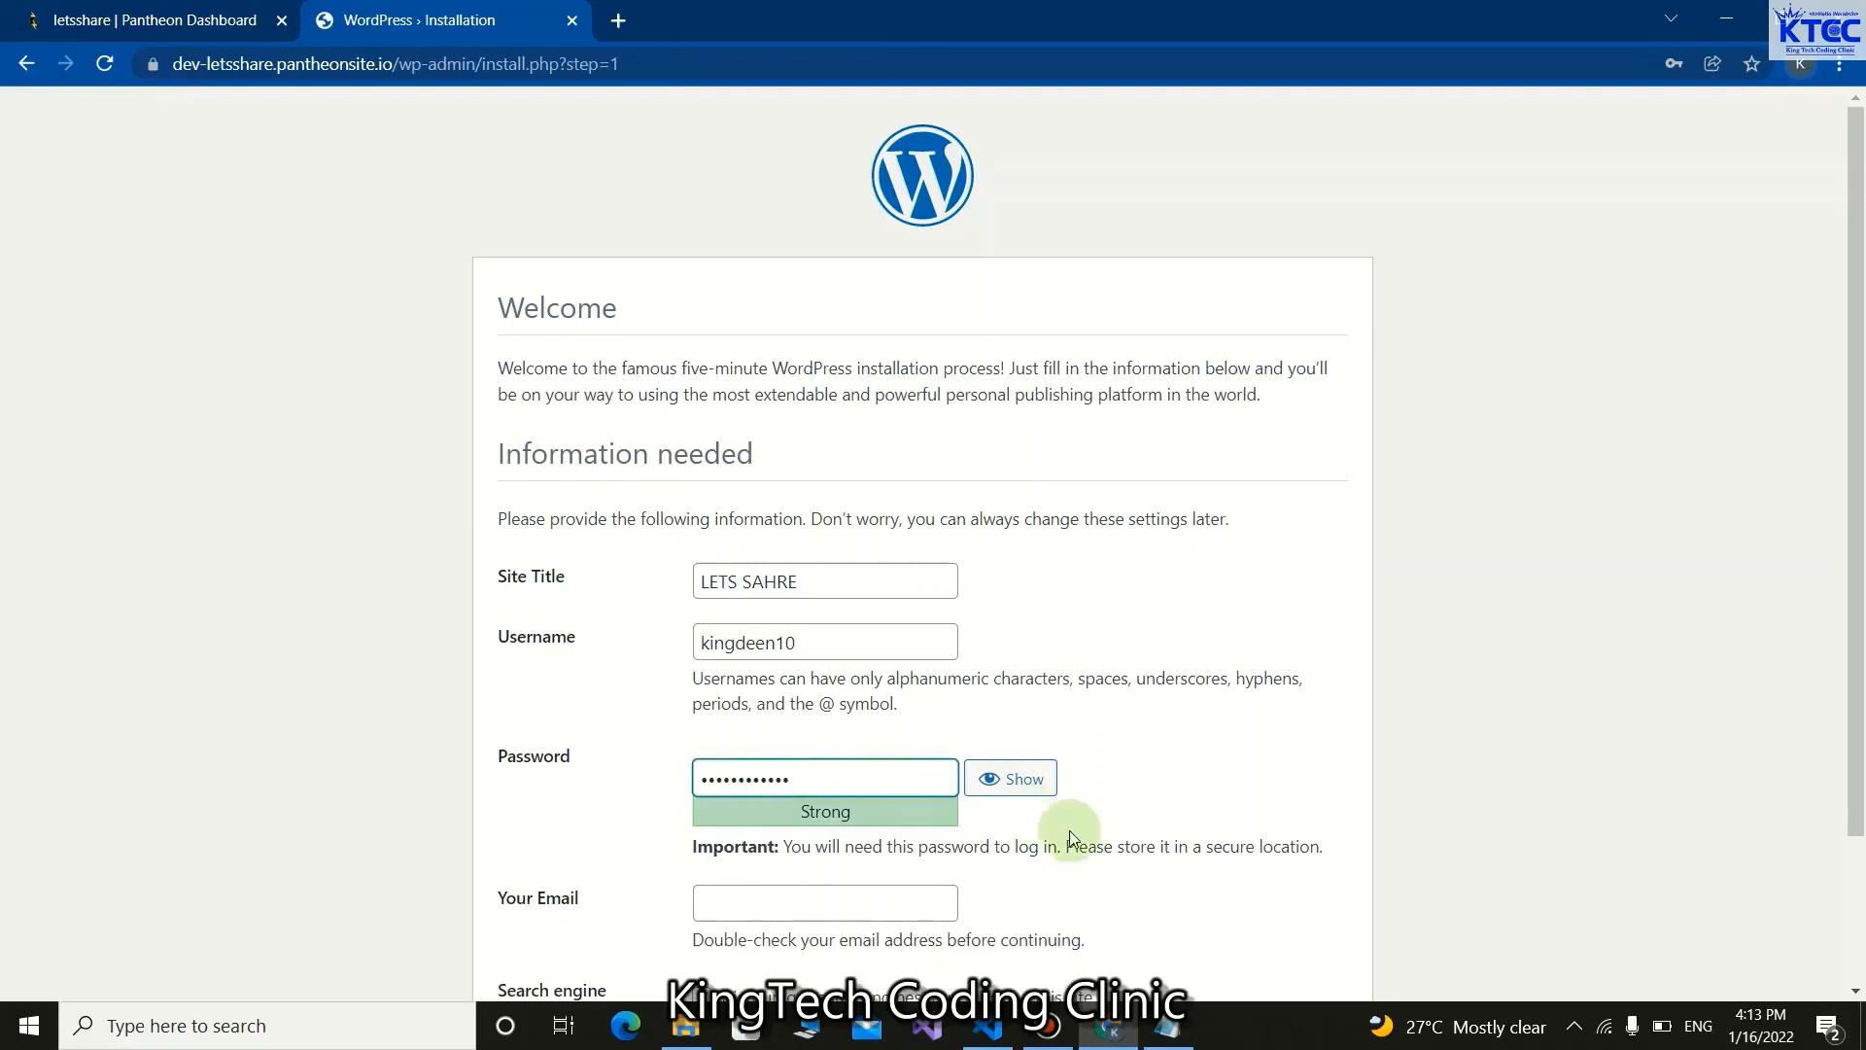
Enter the admin e-mail, tick 'Discourage search engines from indexing this site', and install WordPress
{"action": "scroll", "coordinate": [876, 840], "scroll_direction": "down", "scroll_amount": 1}
{"action": "left_click", "coordinate": [798, 781]}
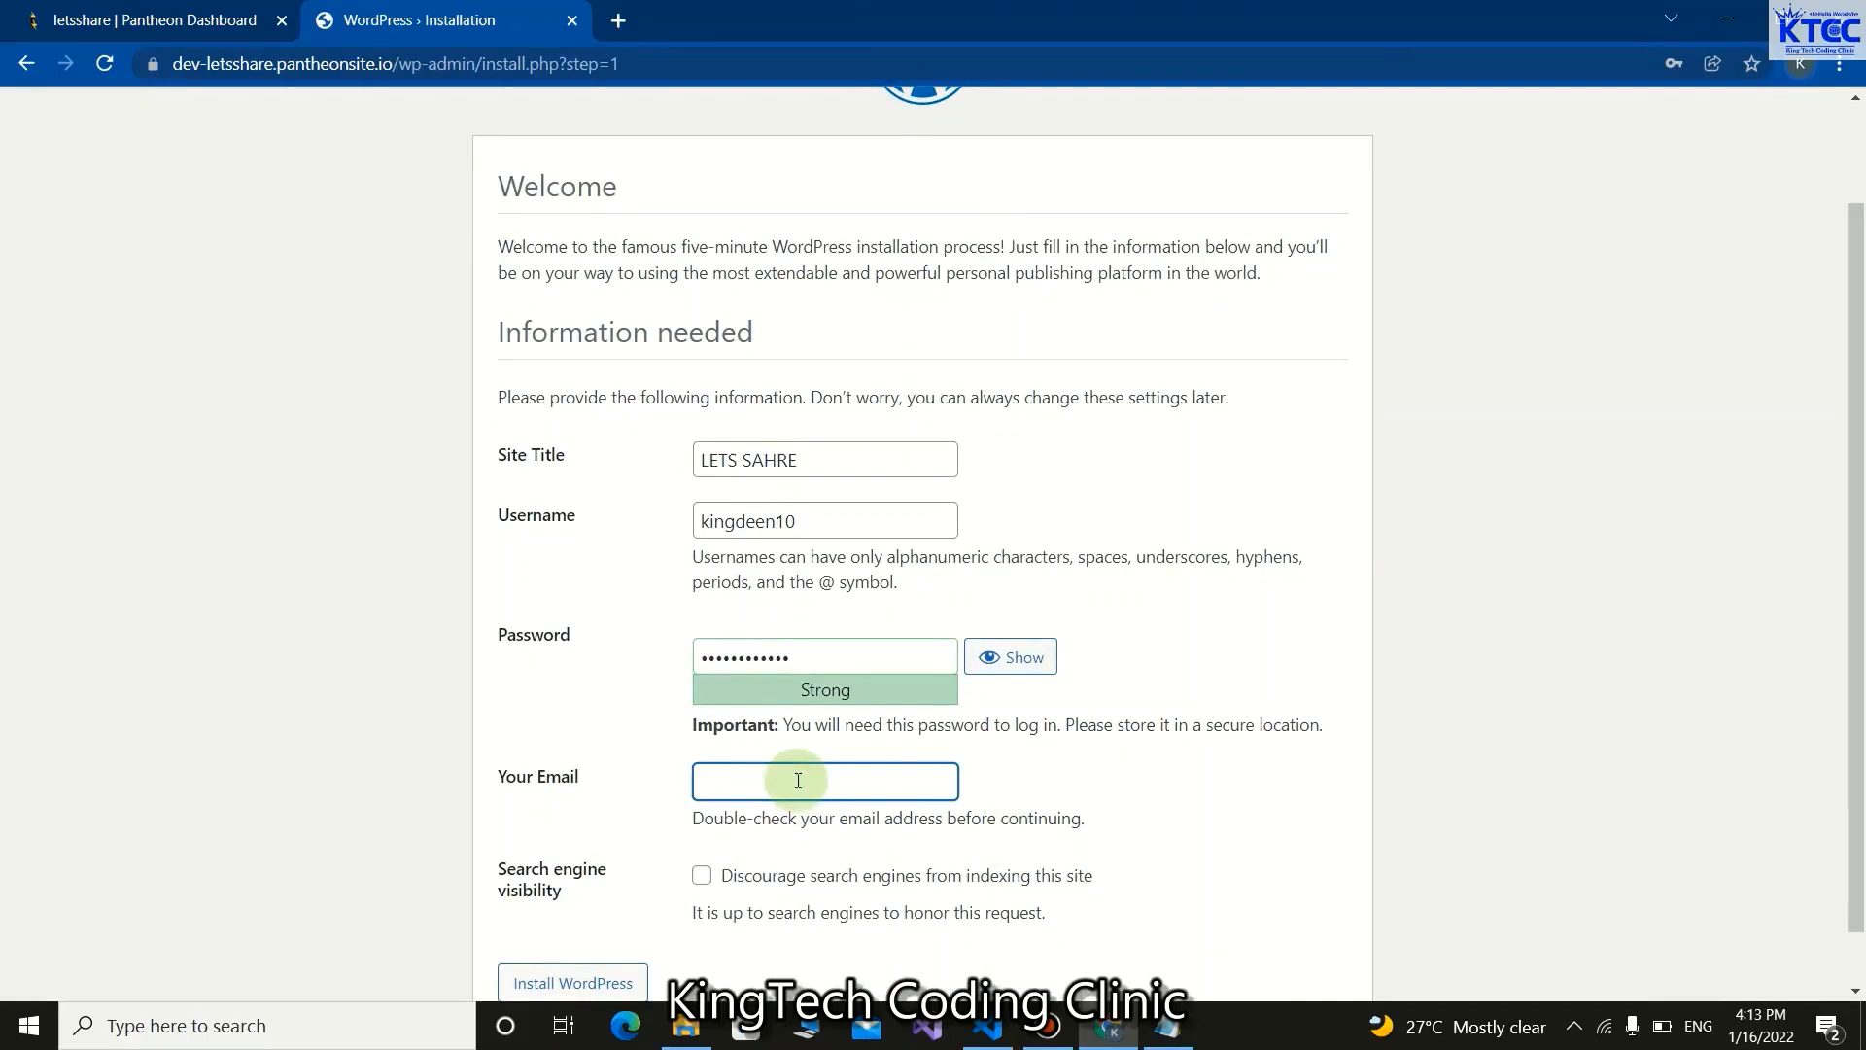
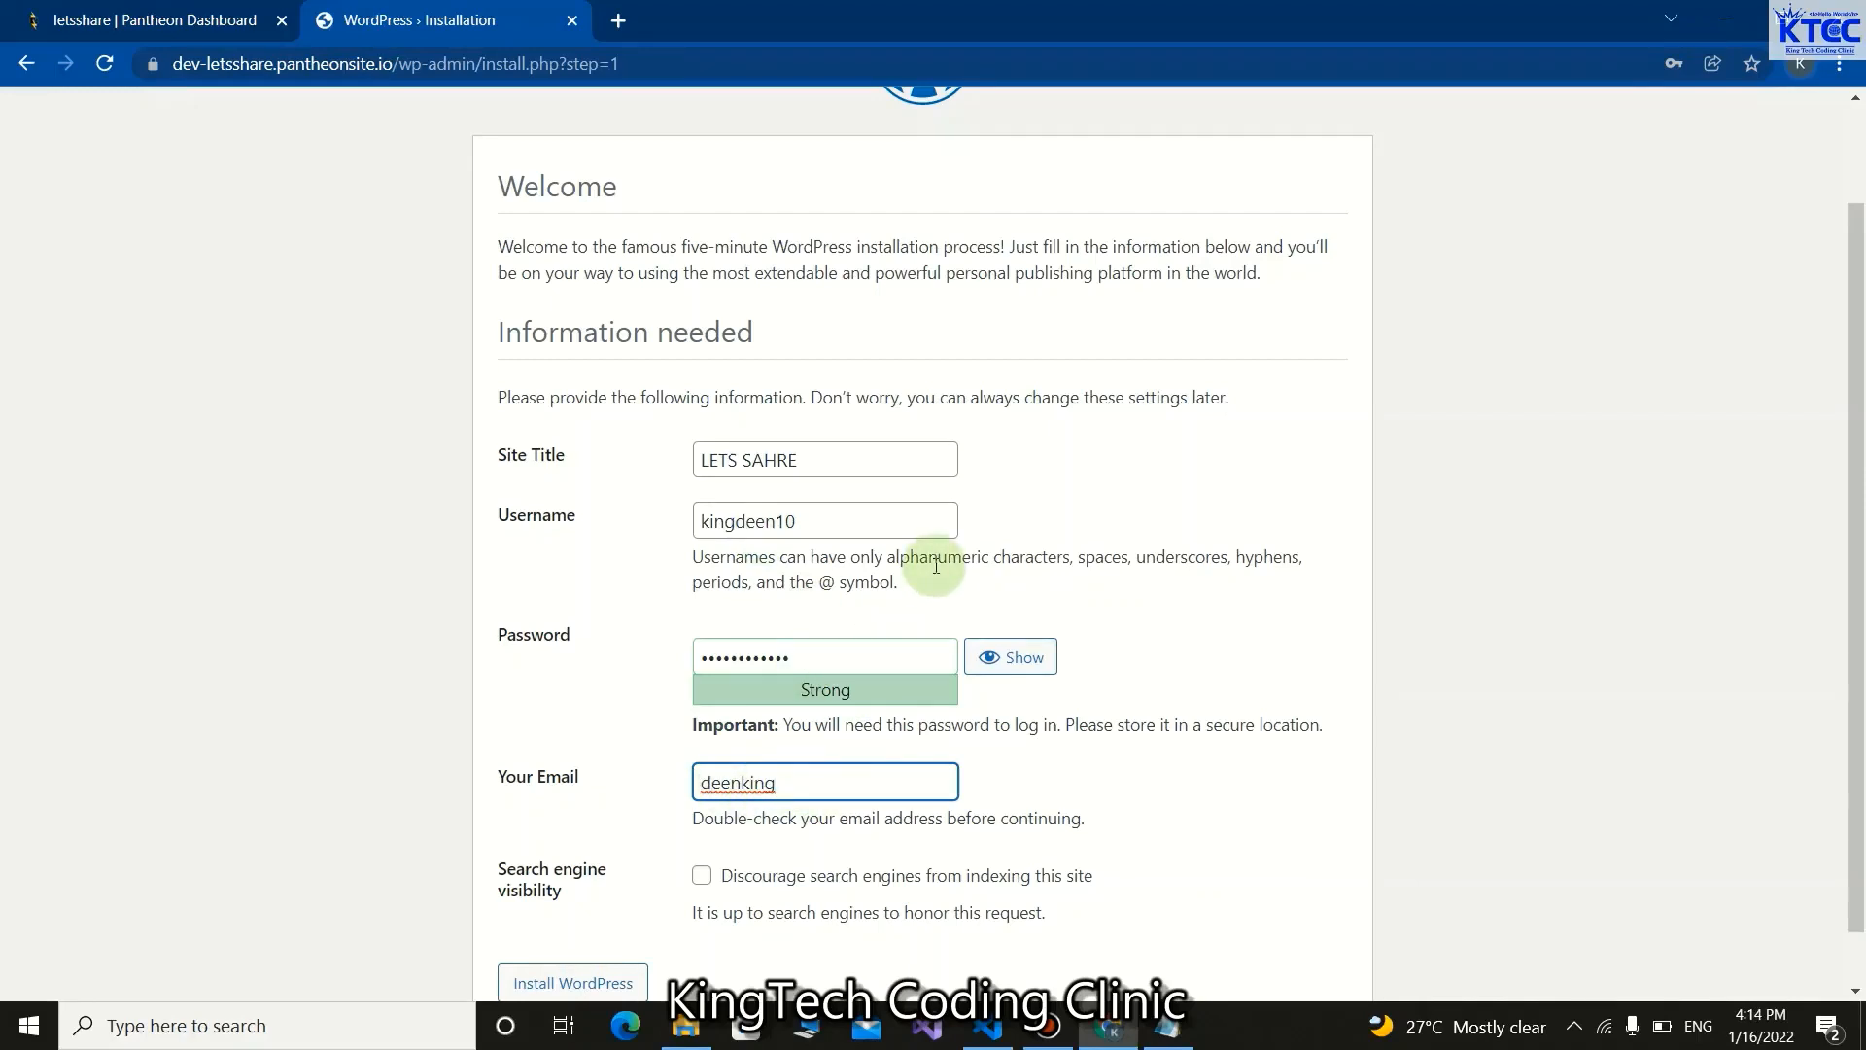
{"action": "left_click", "coordinate": [705, 870]}
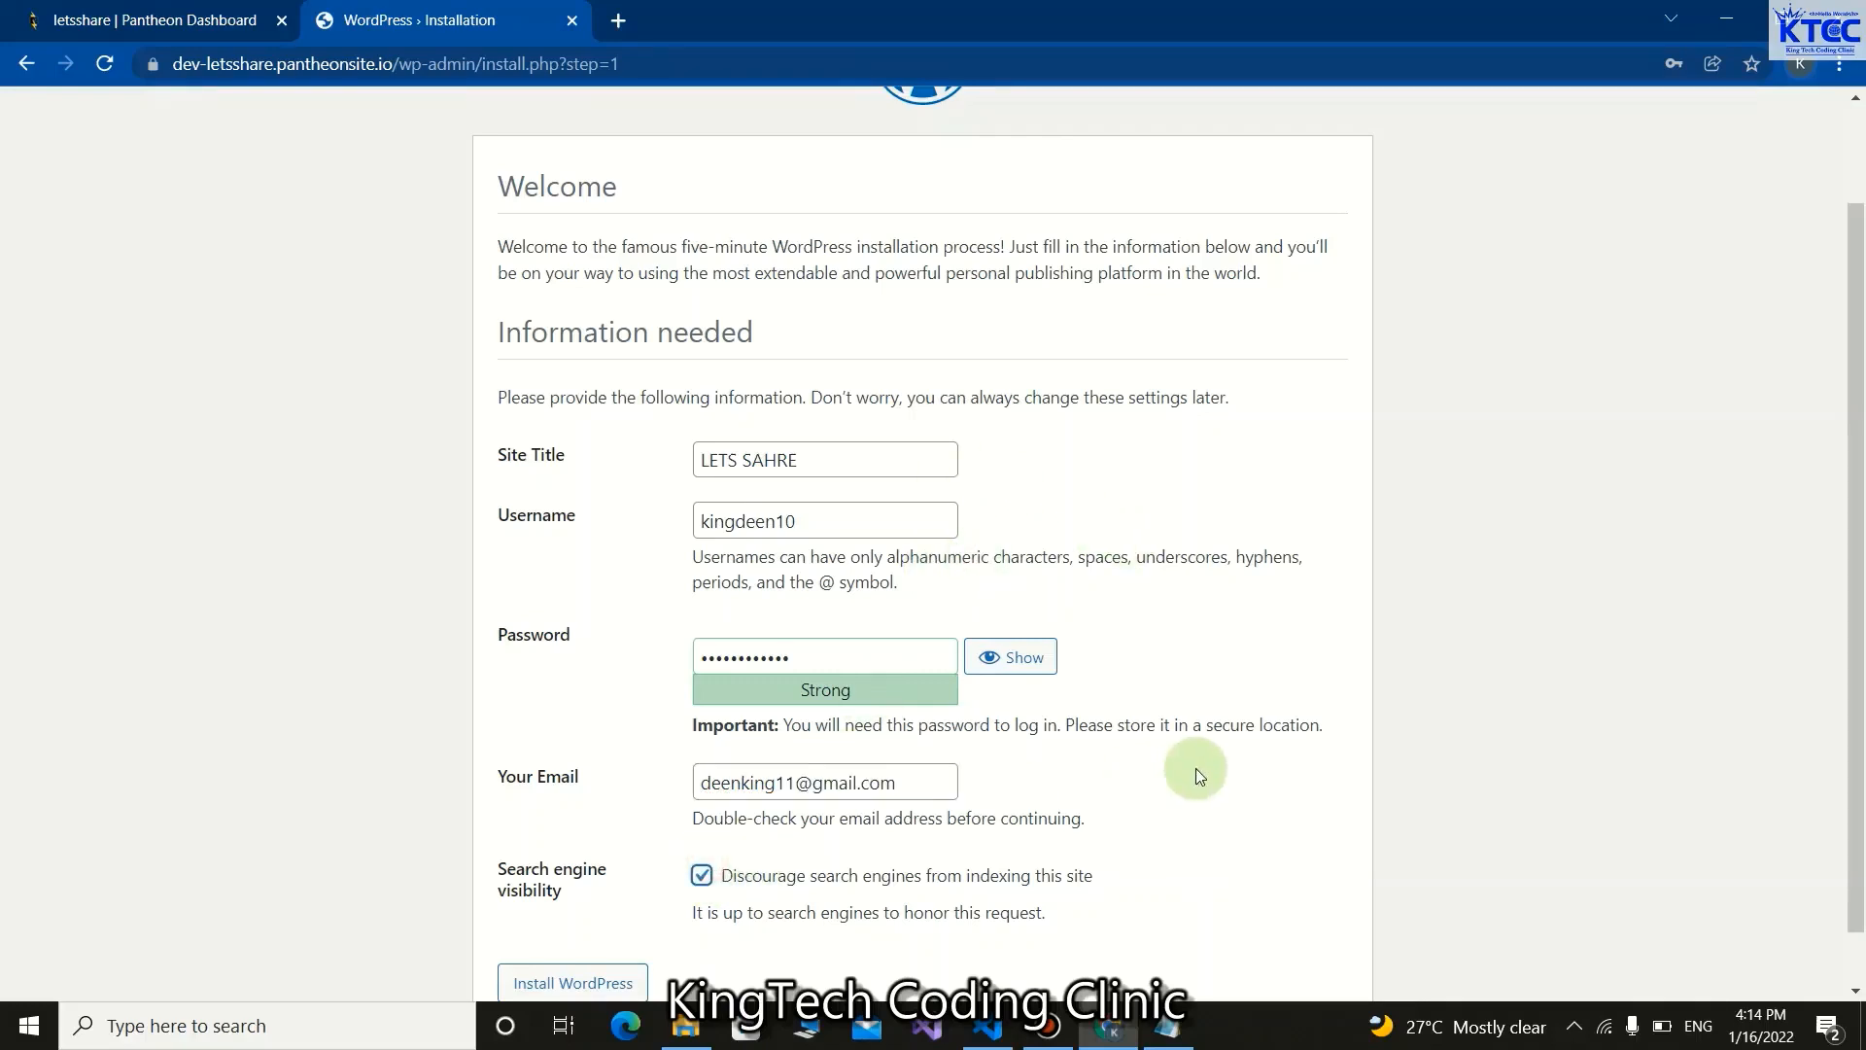
{"action": "scroll", "coordinate": [1197, 770], "scroll_direction": "down", "scroll_amount": 1}
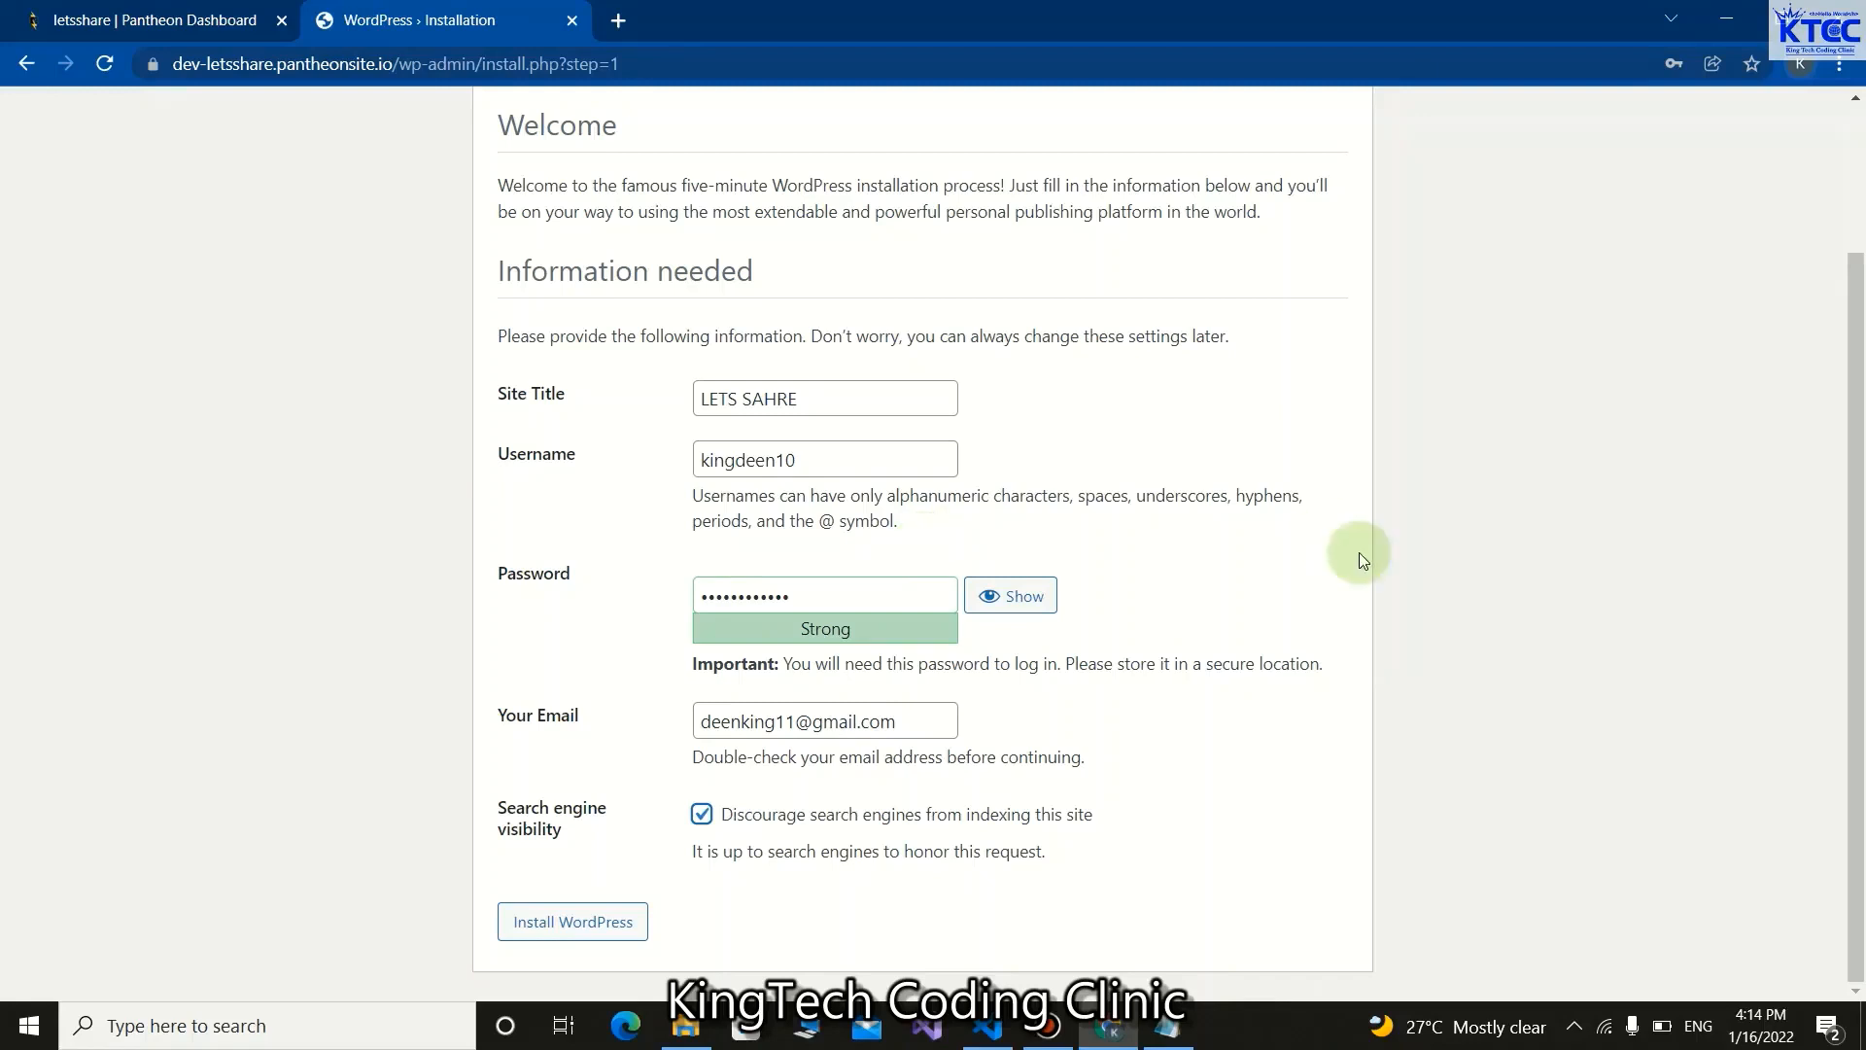
{"action": "left_click", "coordinate": [578, 900]}
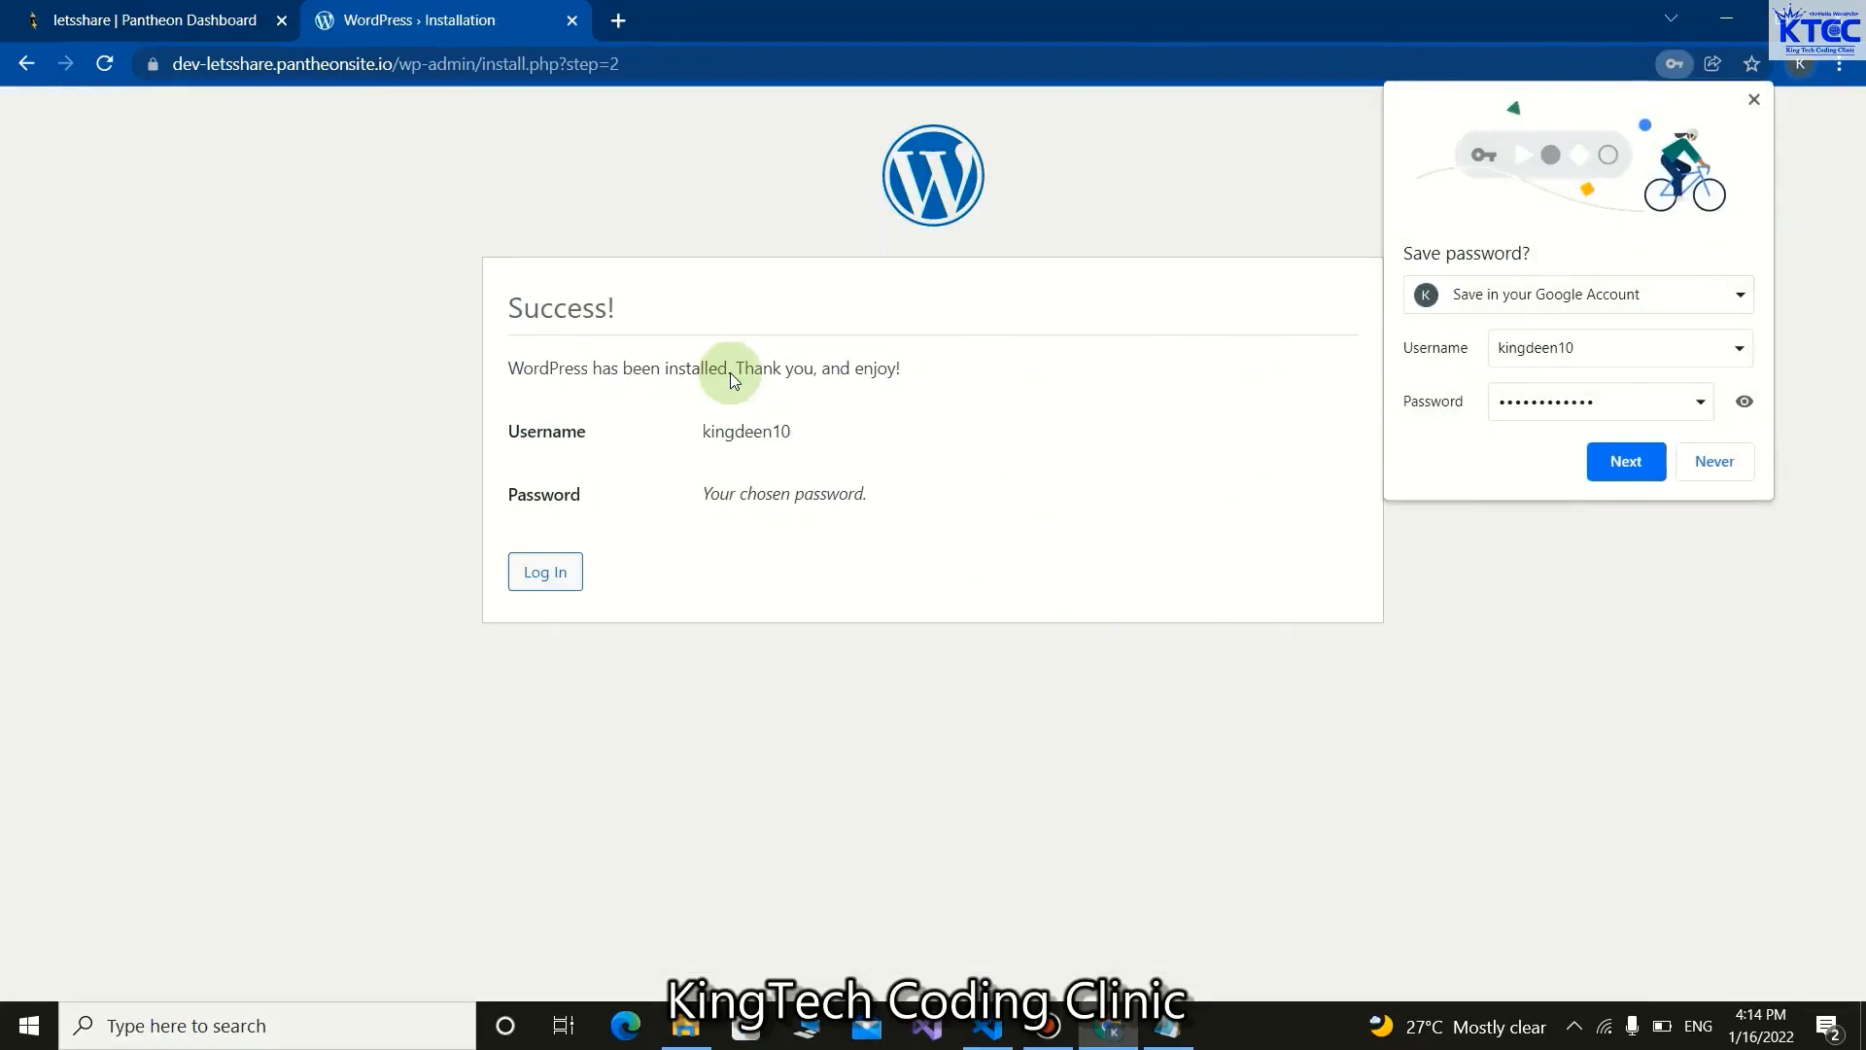
Decline saving the password in Chrome and go to the WordPress login page
{"action": "left_click", "coordinate": [1718, 472]}
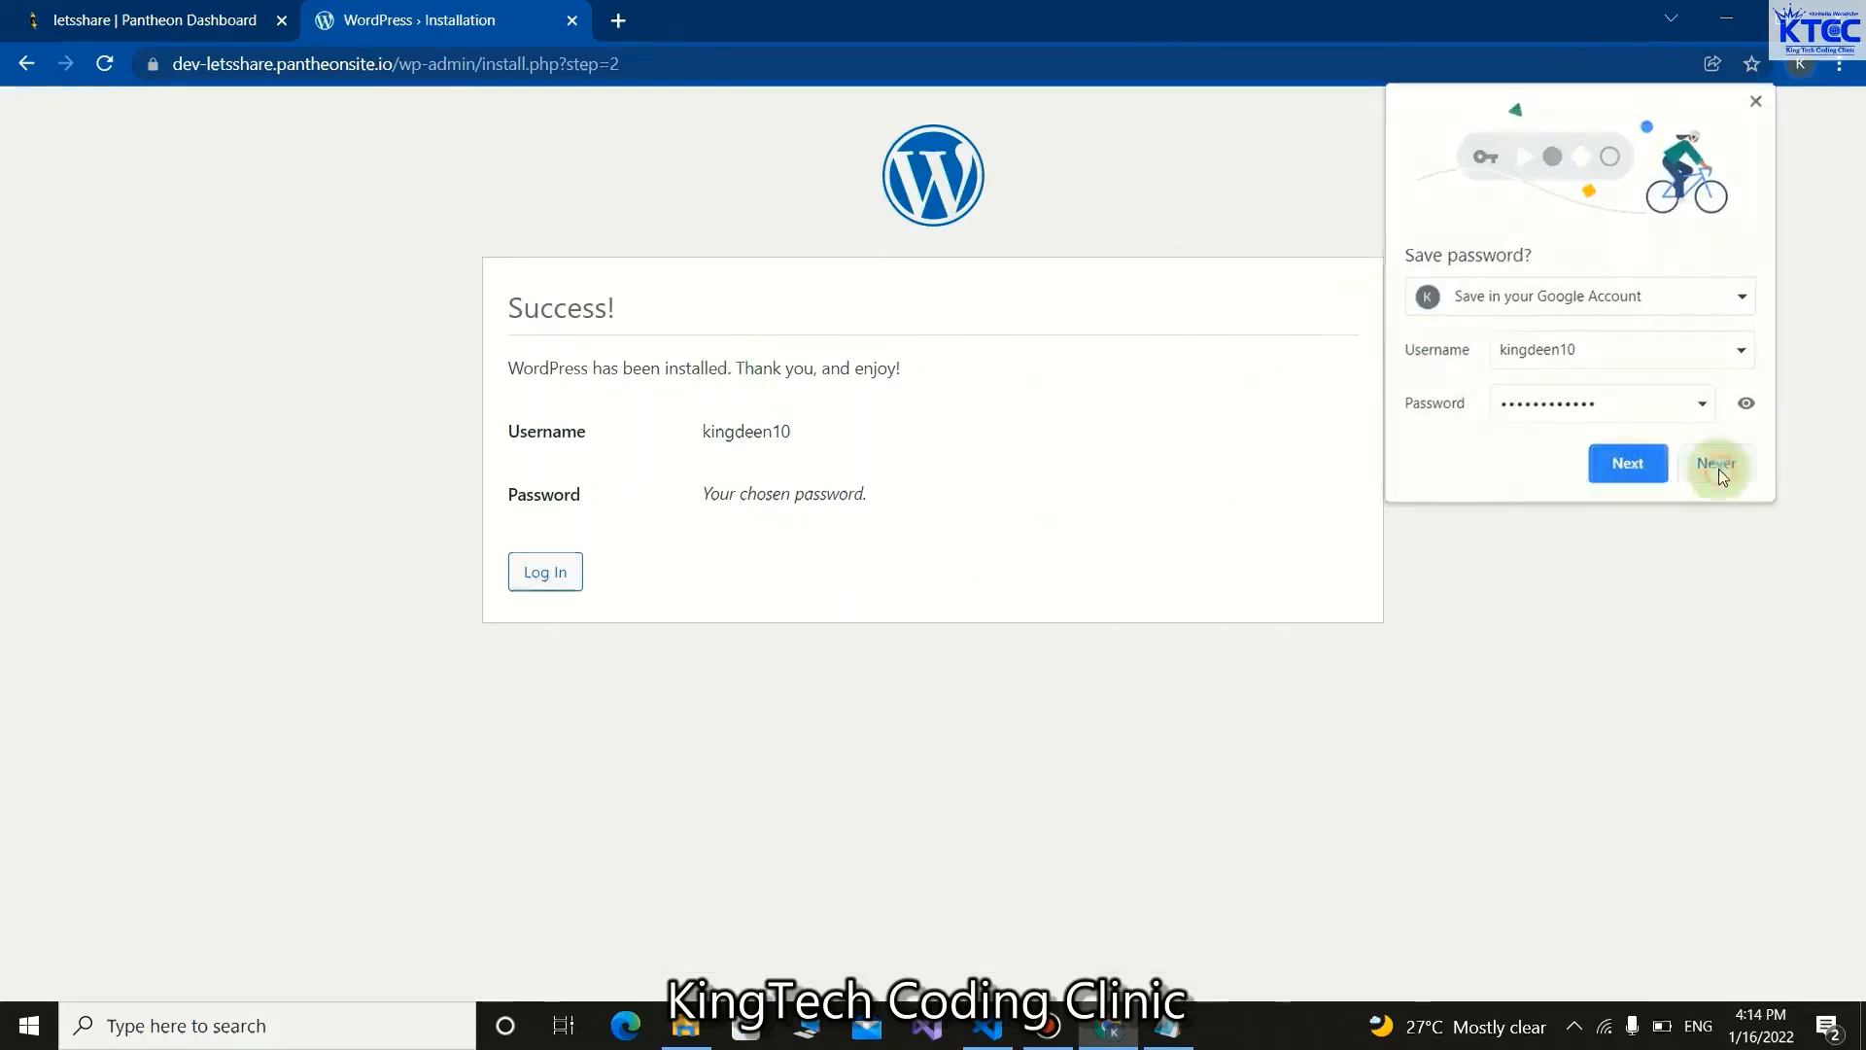
{"action": "left_click", "coordinate": [536, 573]}
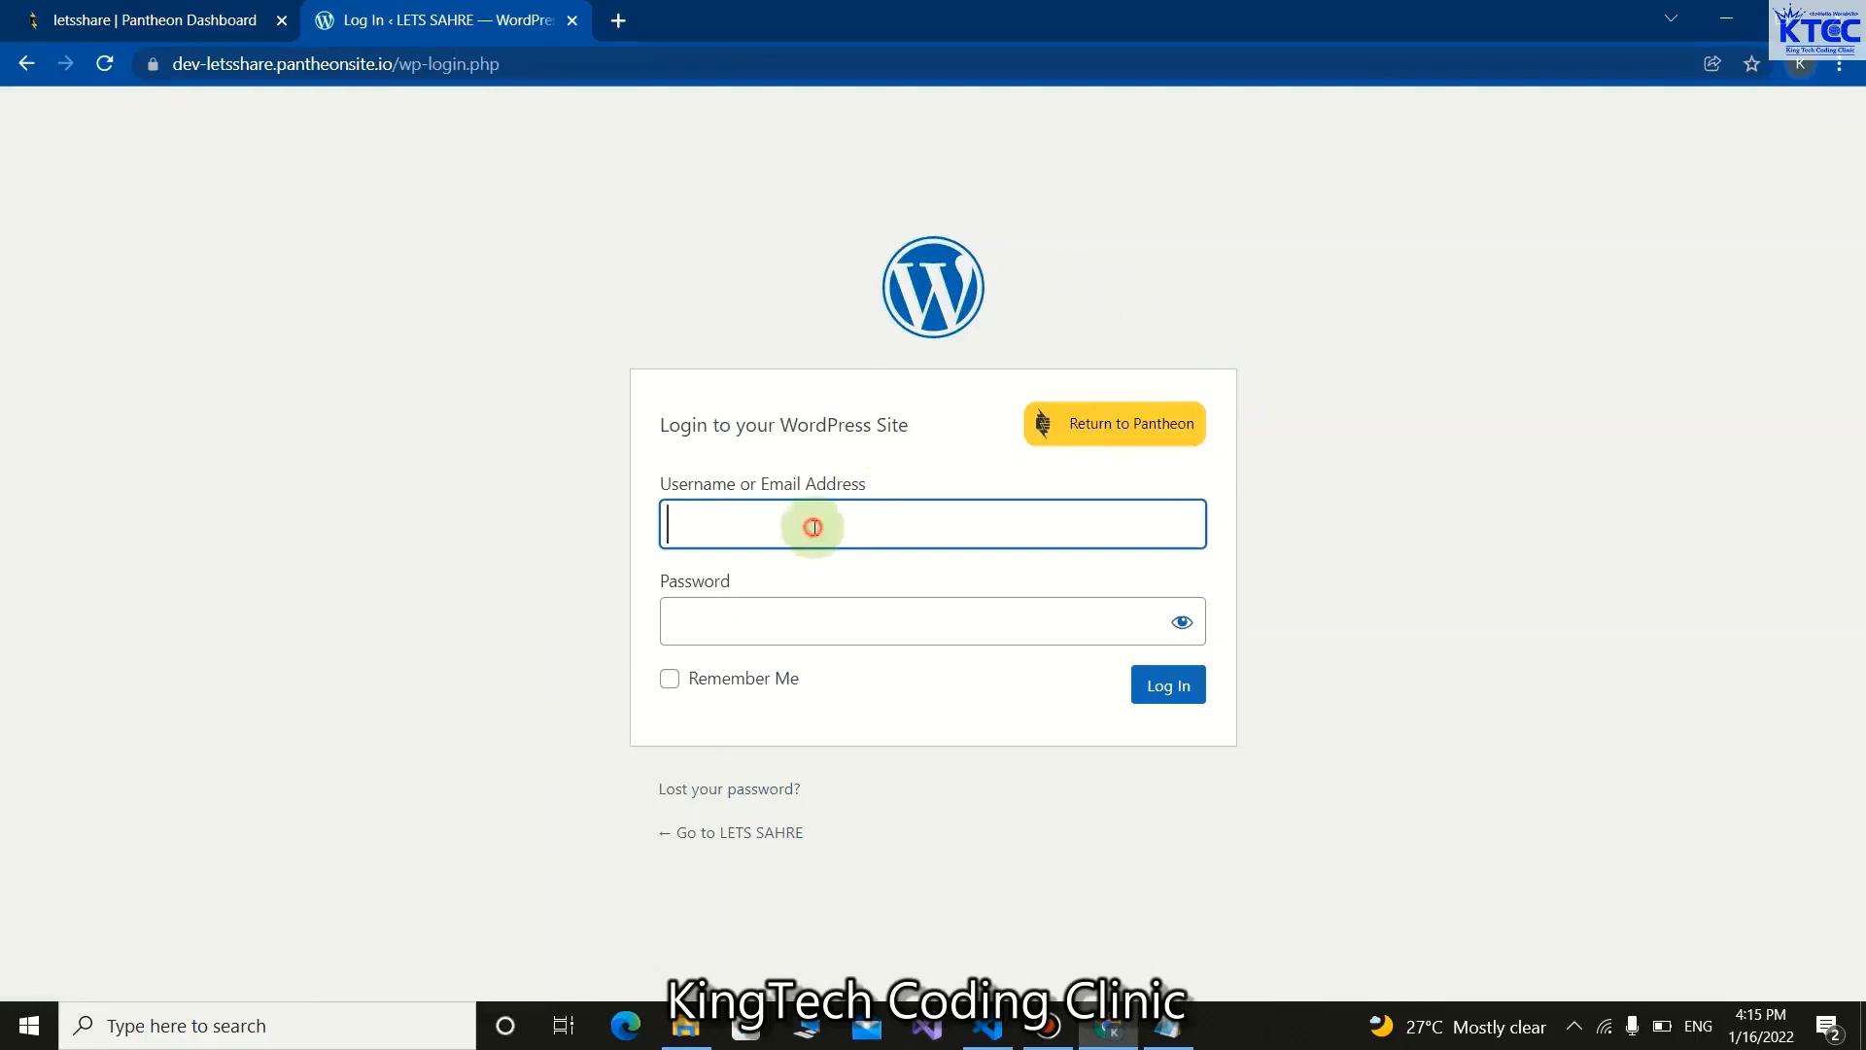
Log in to the LETS SAHRE WordPress admin with the new admin username and password
{"action": "type", "text": "kingde"}
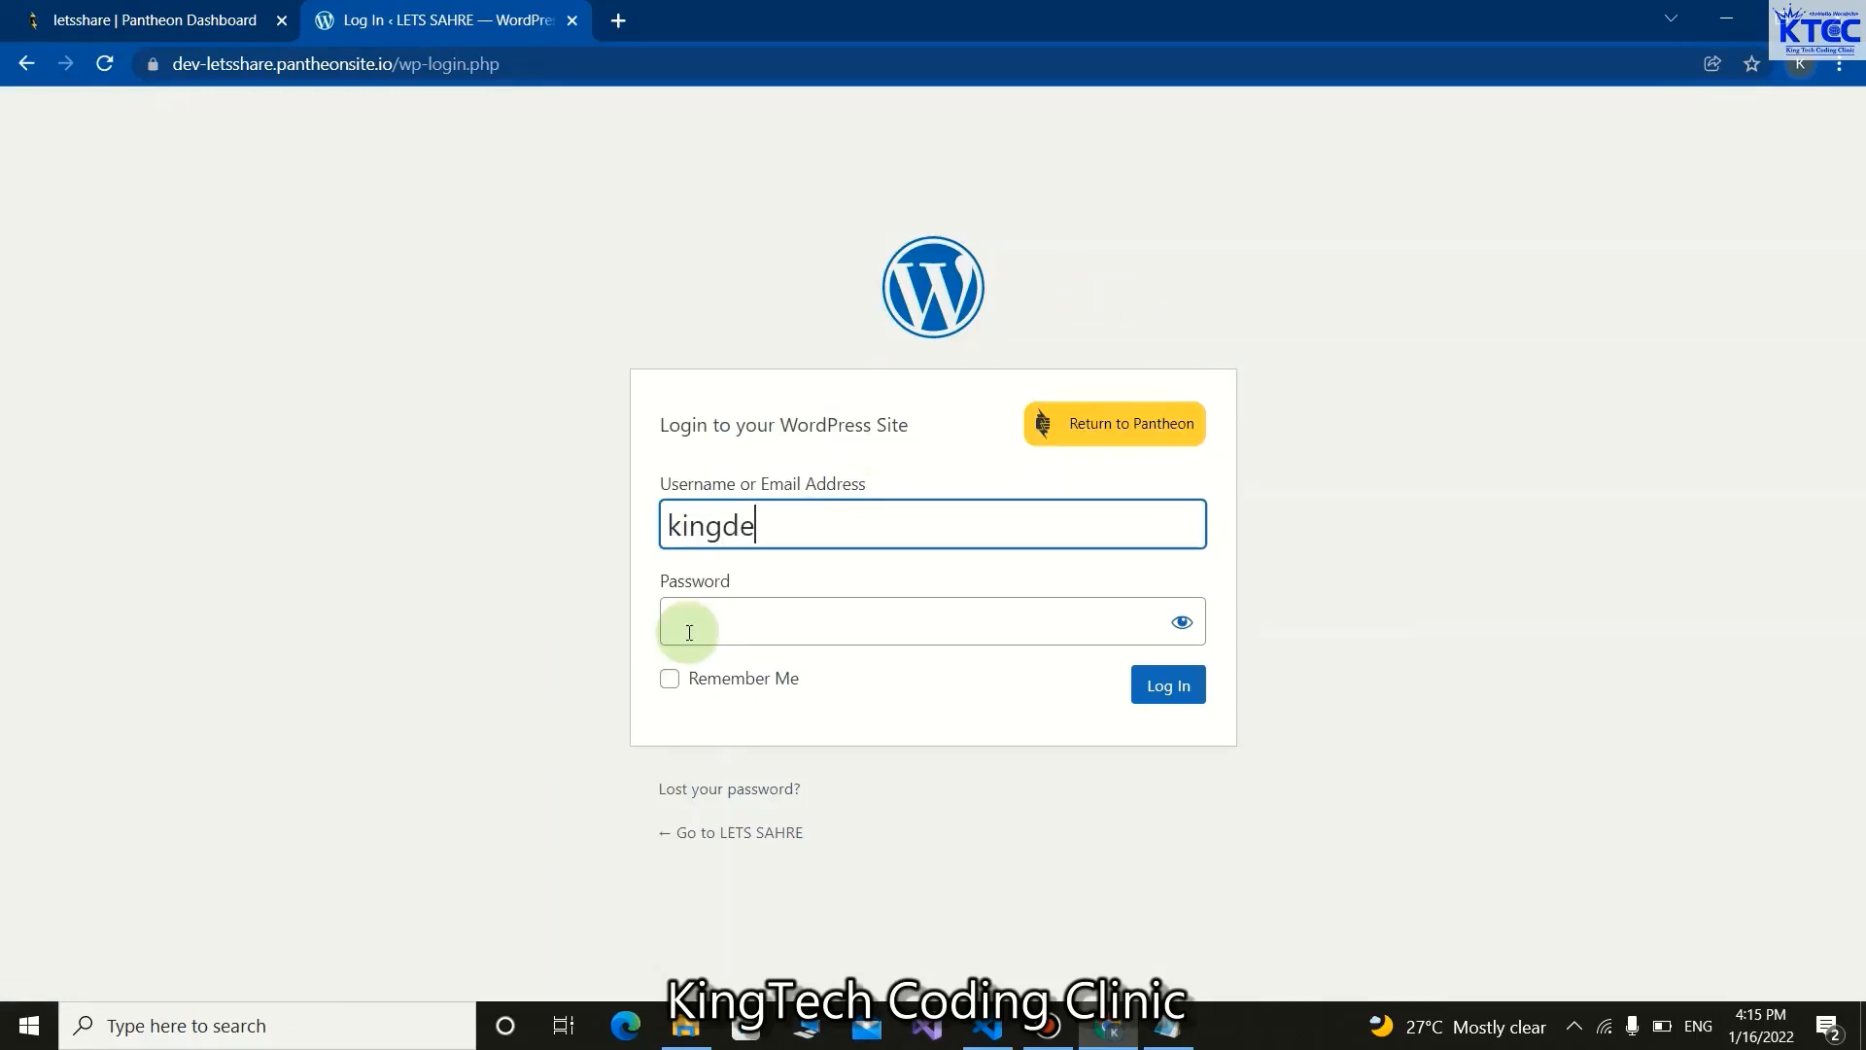
{"action": "type", "text": "en10"}
{"action": "left_click", "coordinate": [818, 625]}
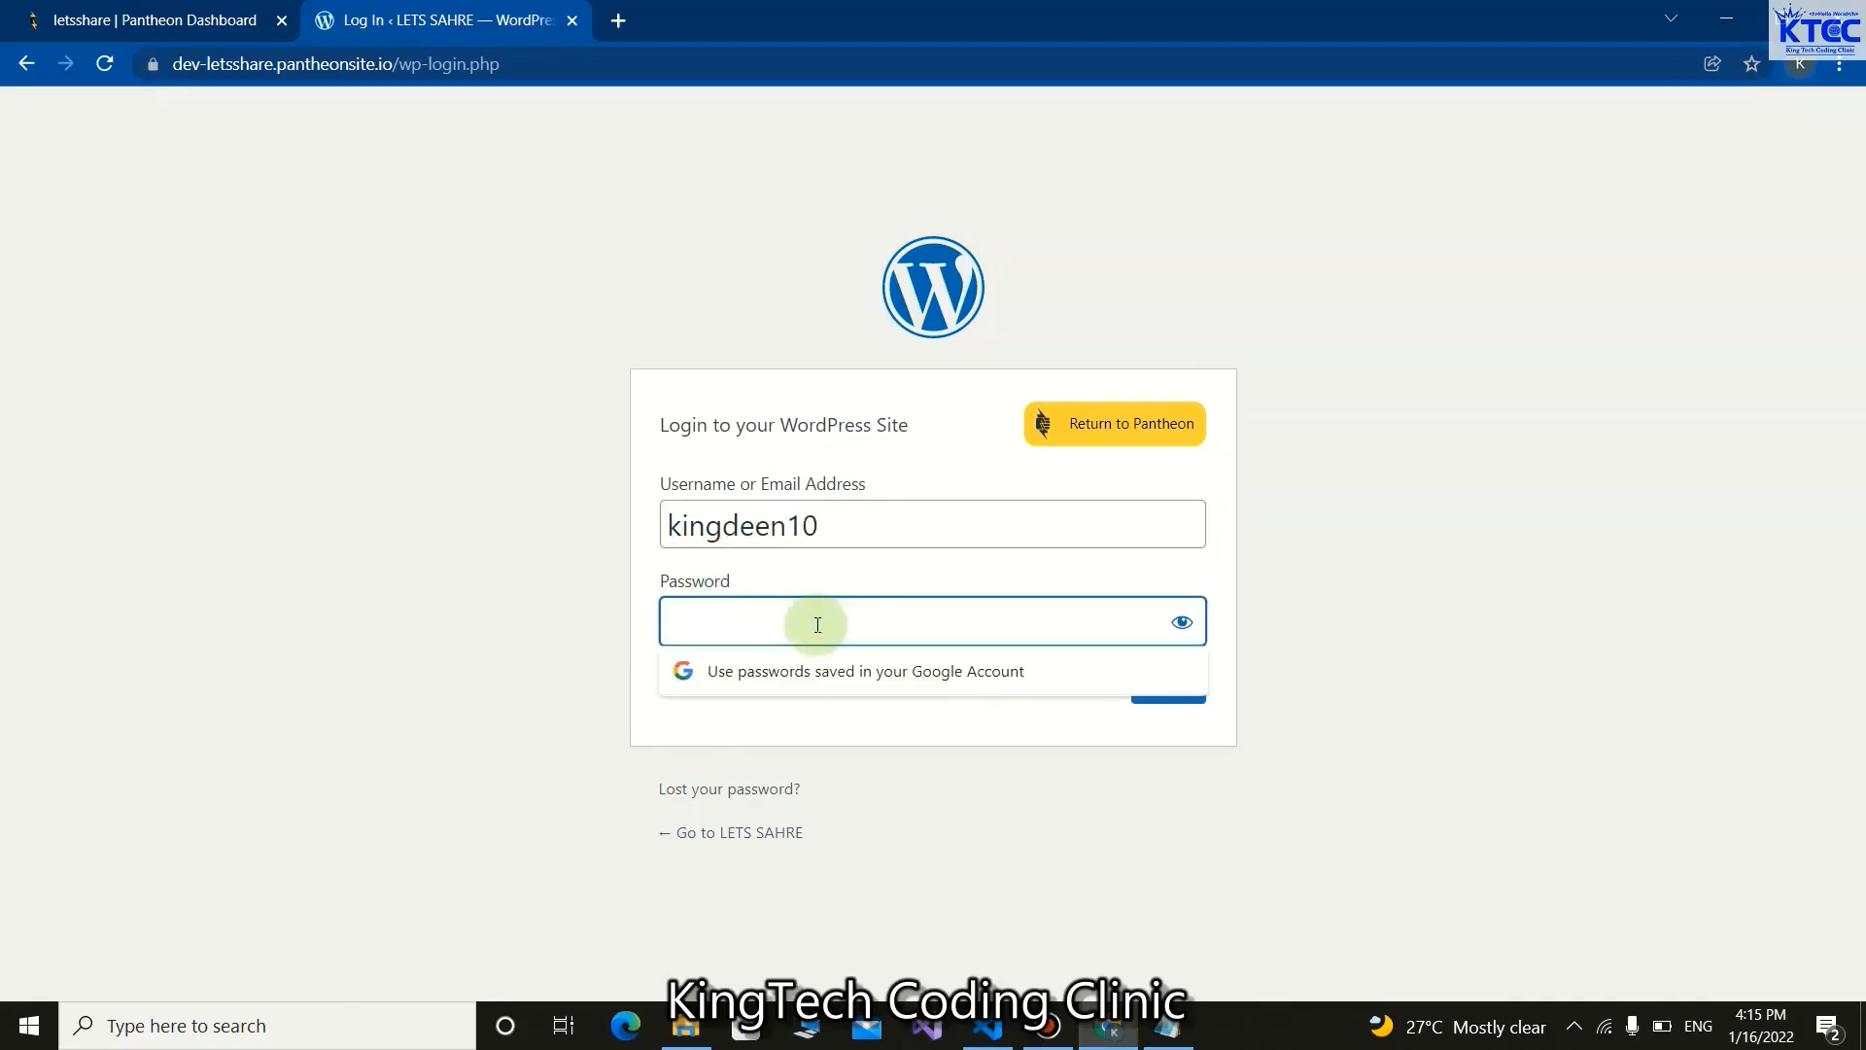
{"action": "type", "text": "•••••"}
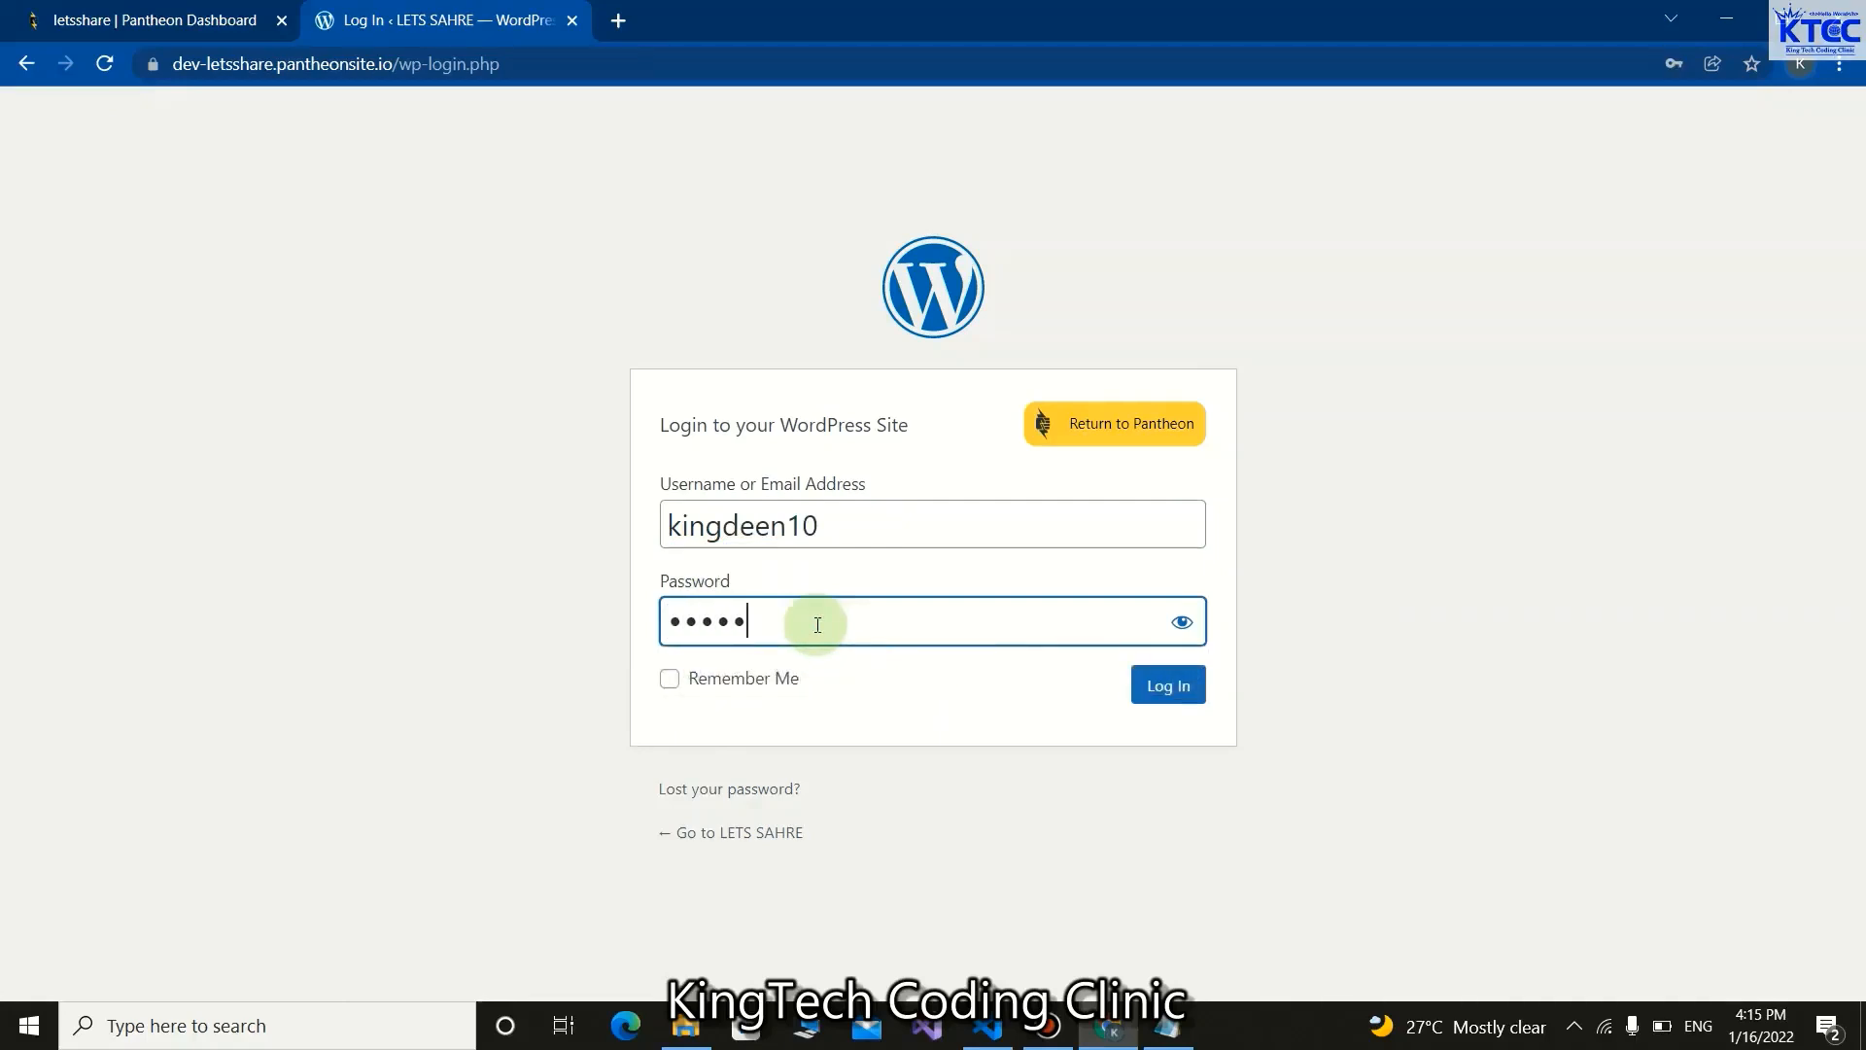
{"action": "type", "text": "•••••••"}
{"action": "left_click", "coordinate": [1177, 691]}
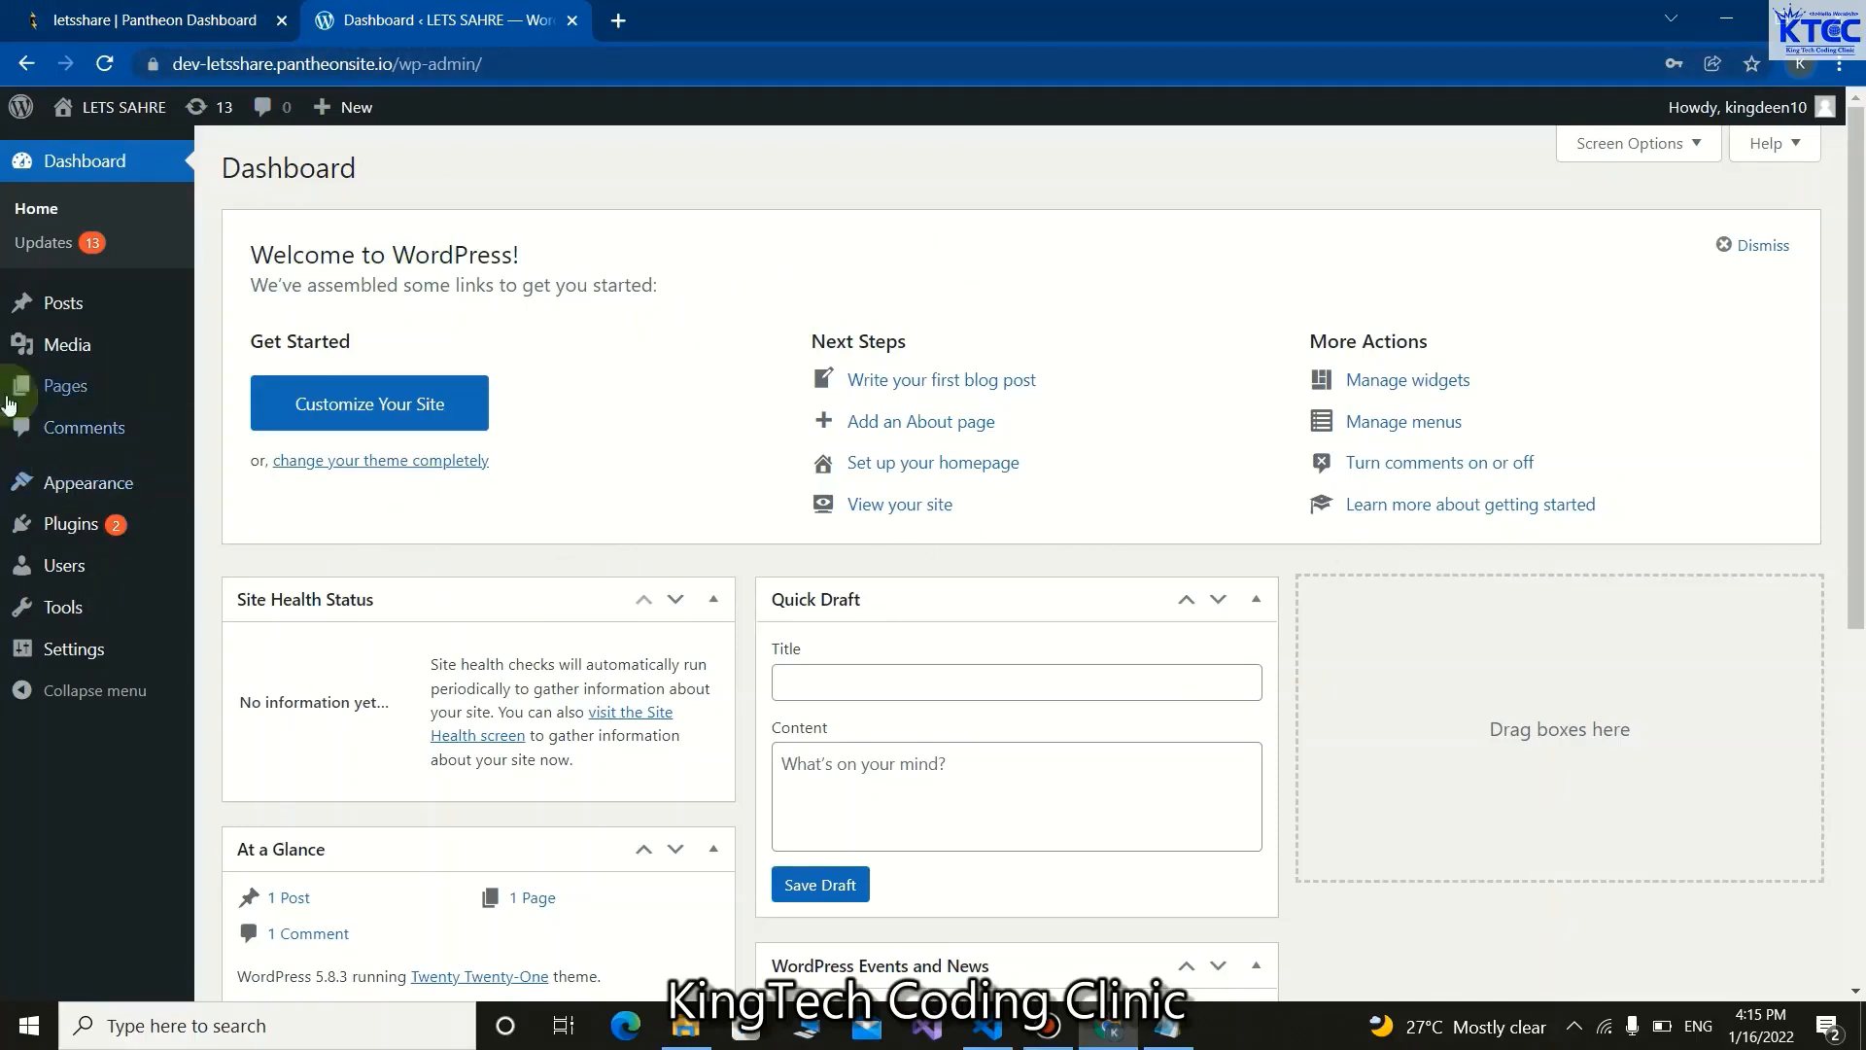
{"action": "mouse_move", "coordinate": [126, 124]}
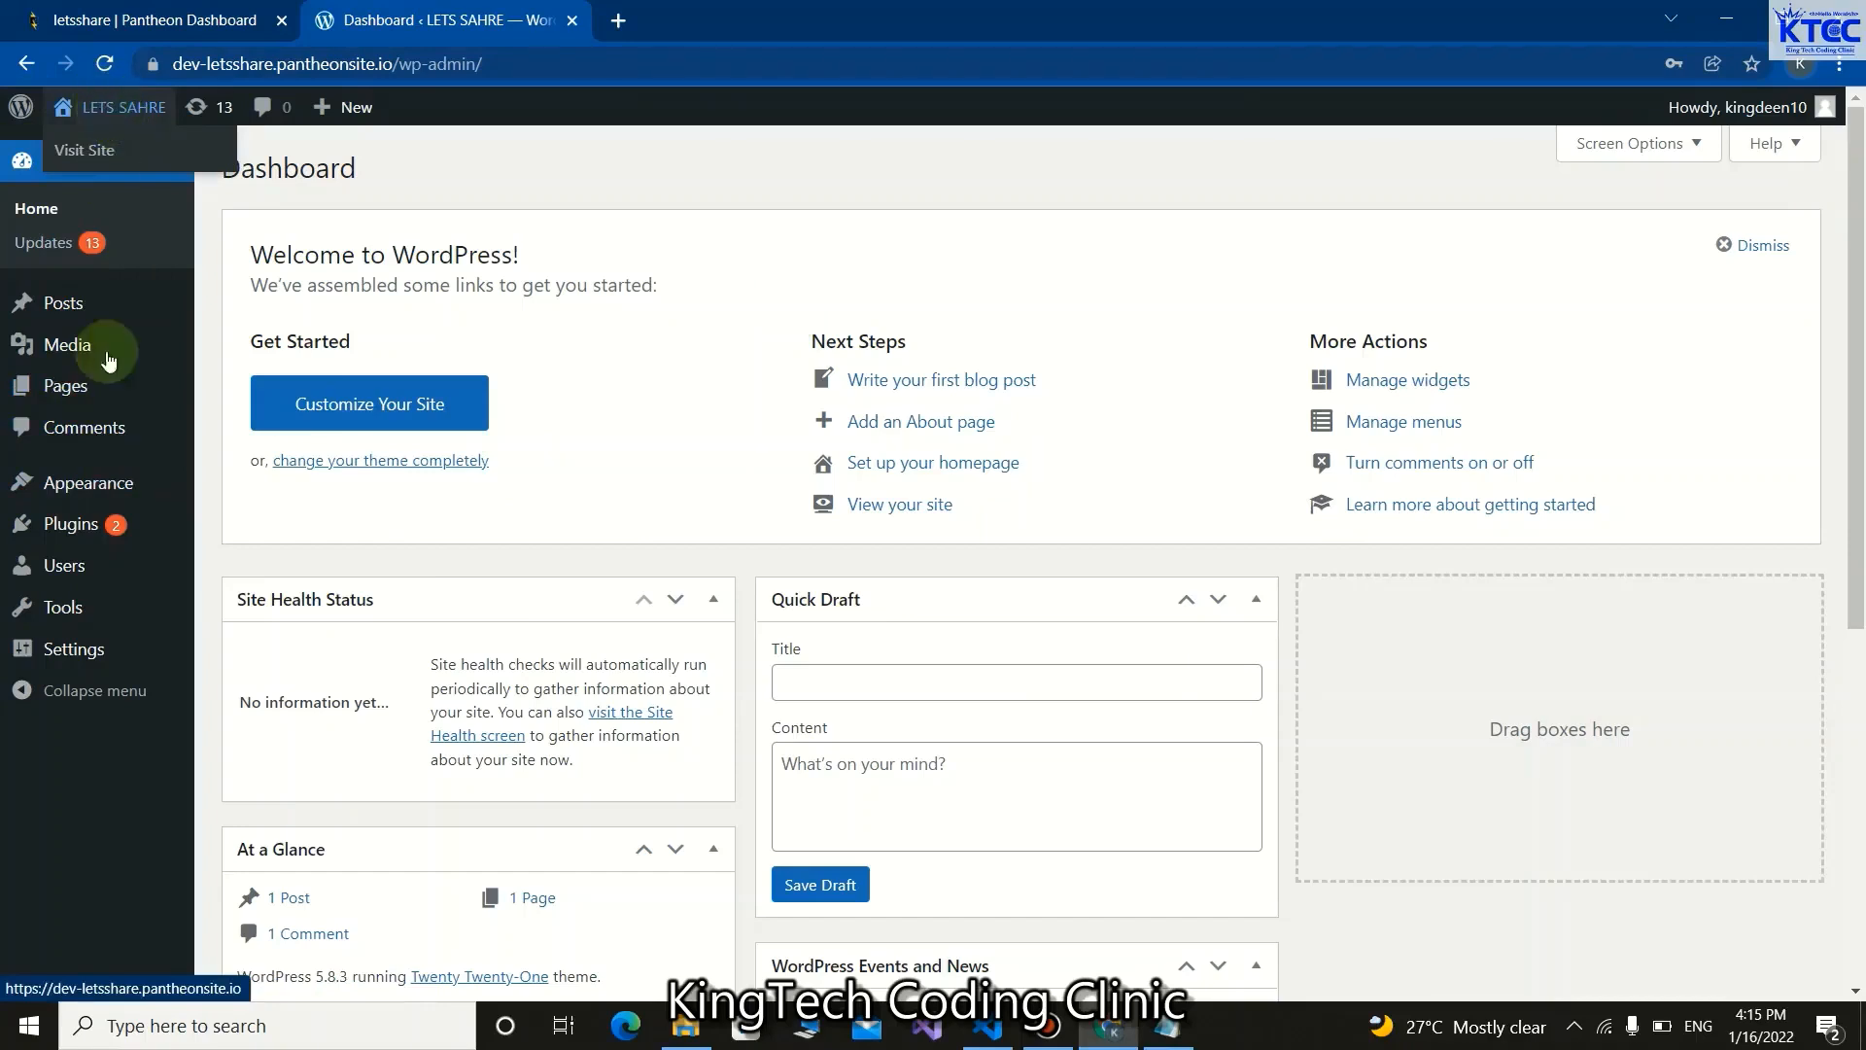
{"action": "left_click", "coordinate": [114, 114]}
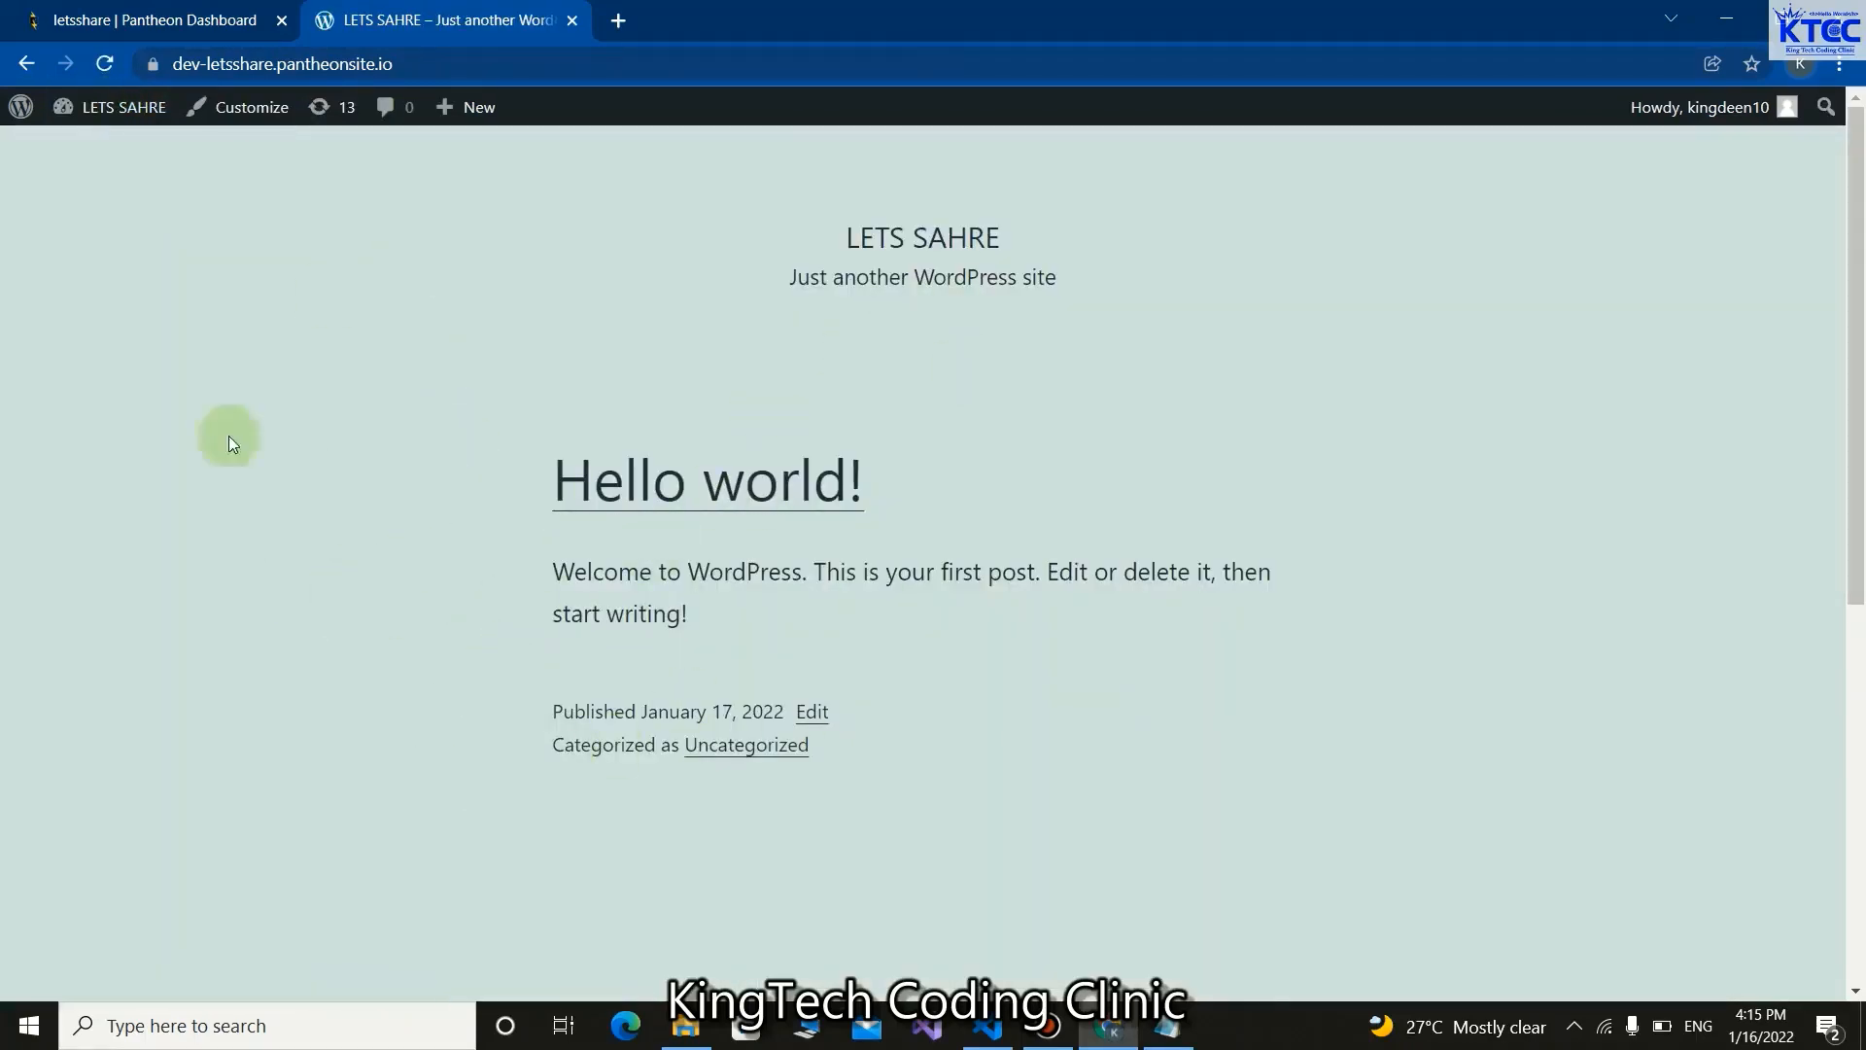
{"action": "left_click", "coordinate": [432, 64]}
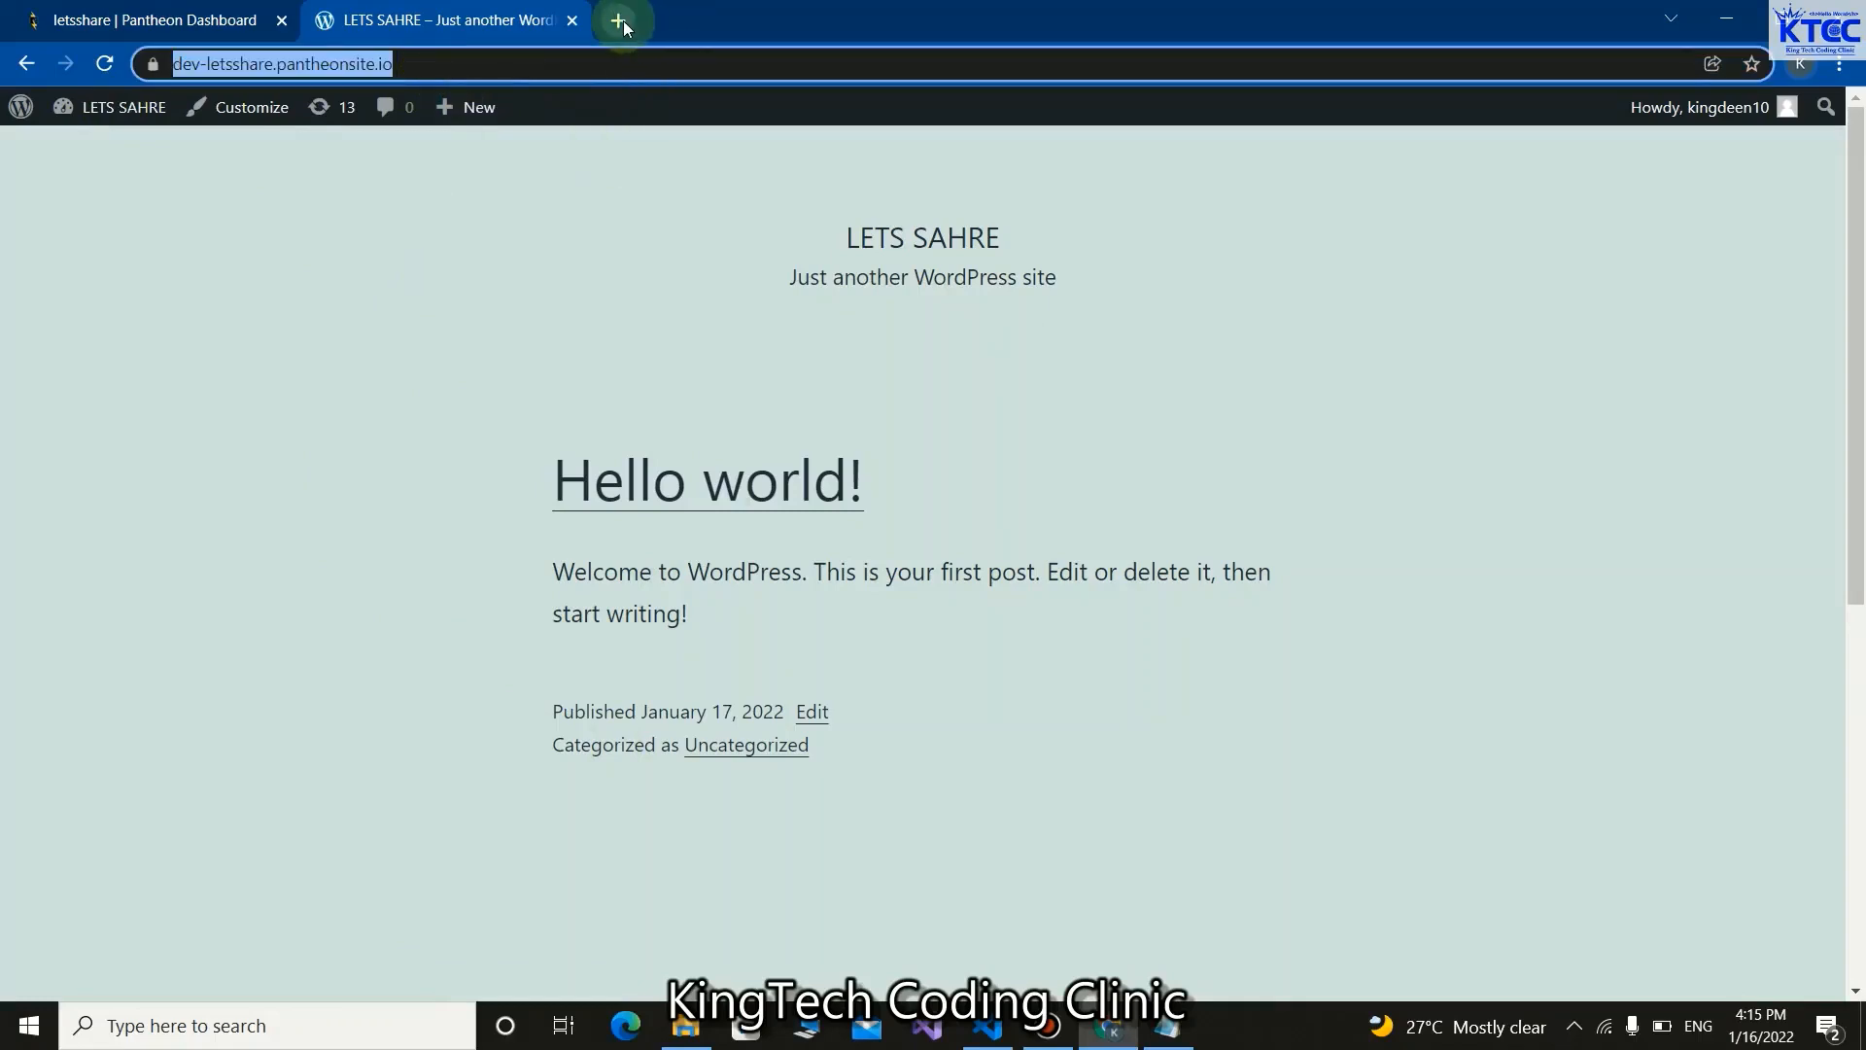
{"action": "left_click", "coordinate": [433, 66]}
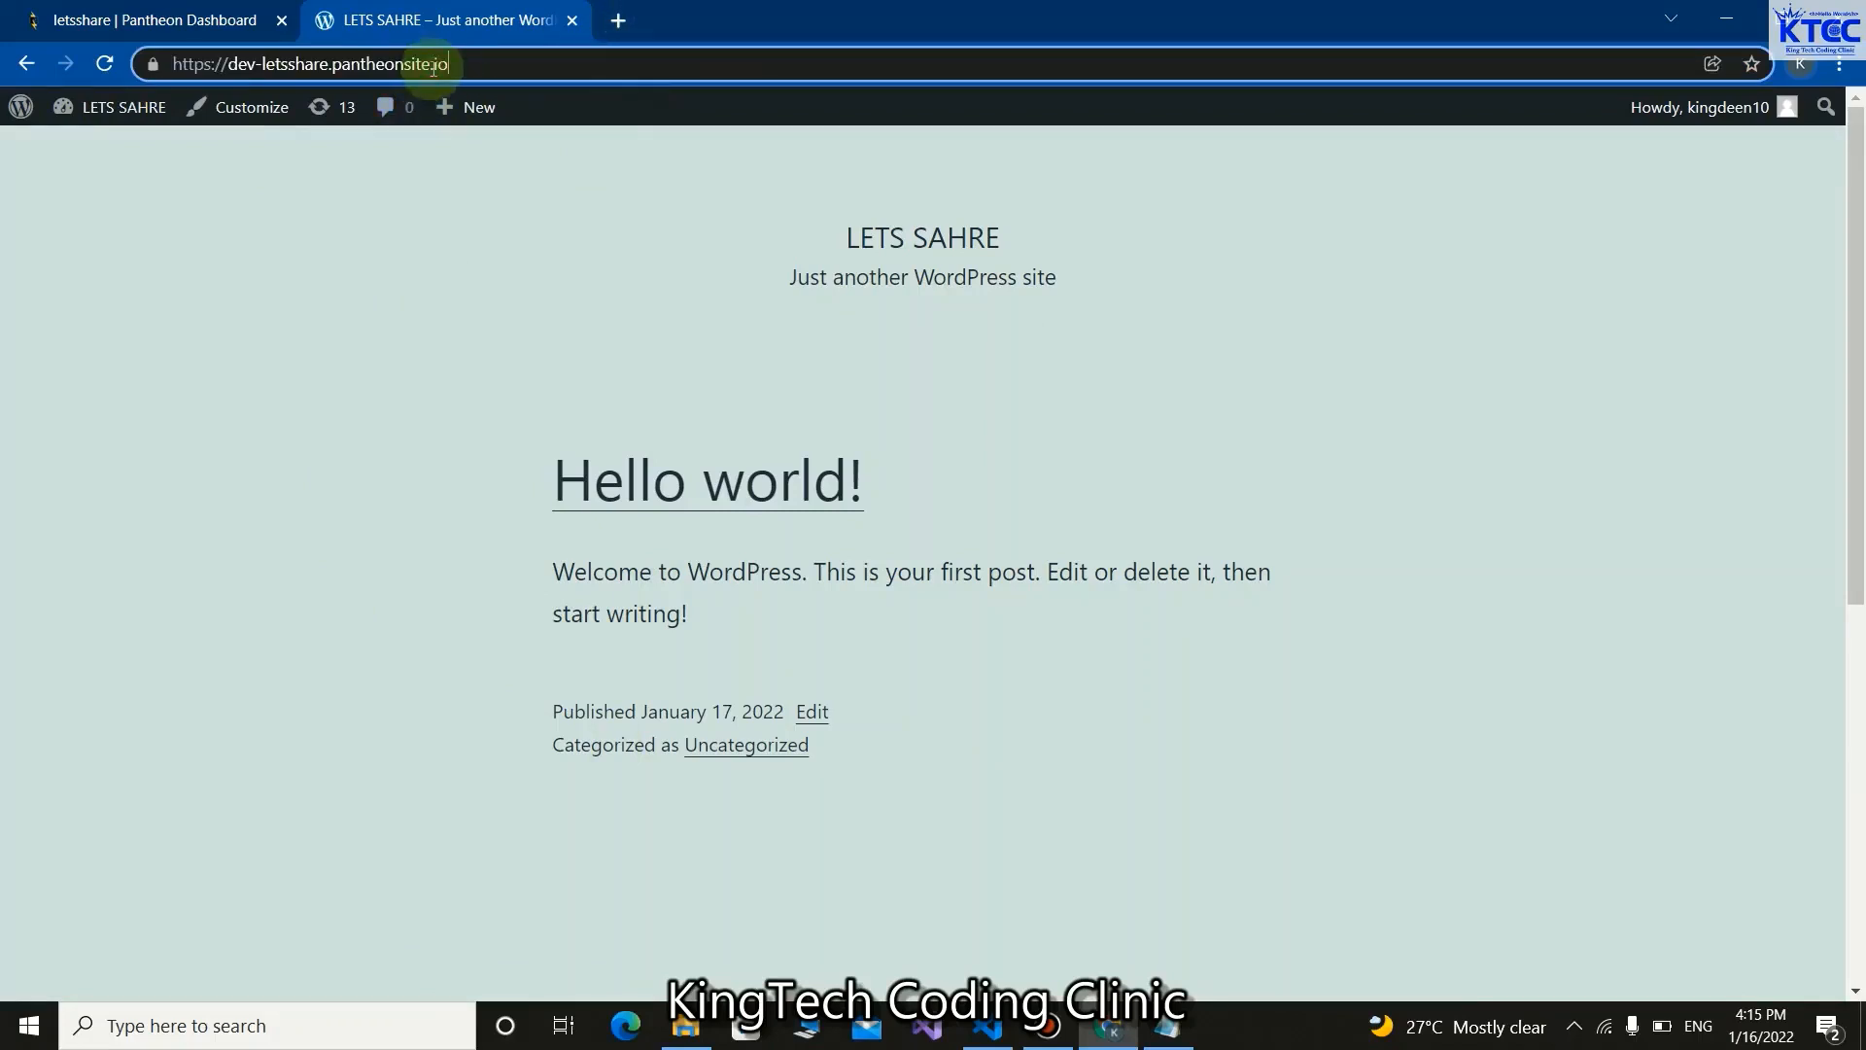
{"action": "left_click_drag", "start_coordinate": [476, 63], "coordinate": [160, 299]}
{"action": "key", "text": "ctrl+c"}
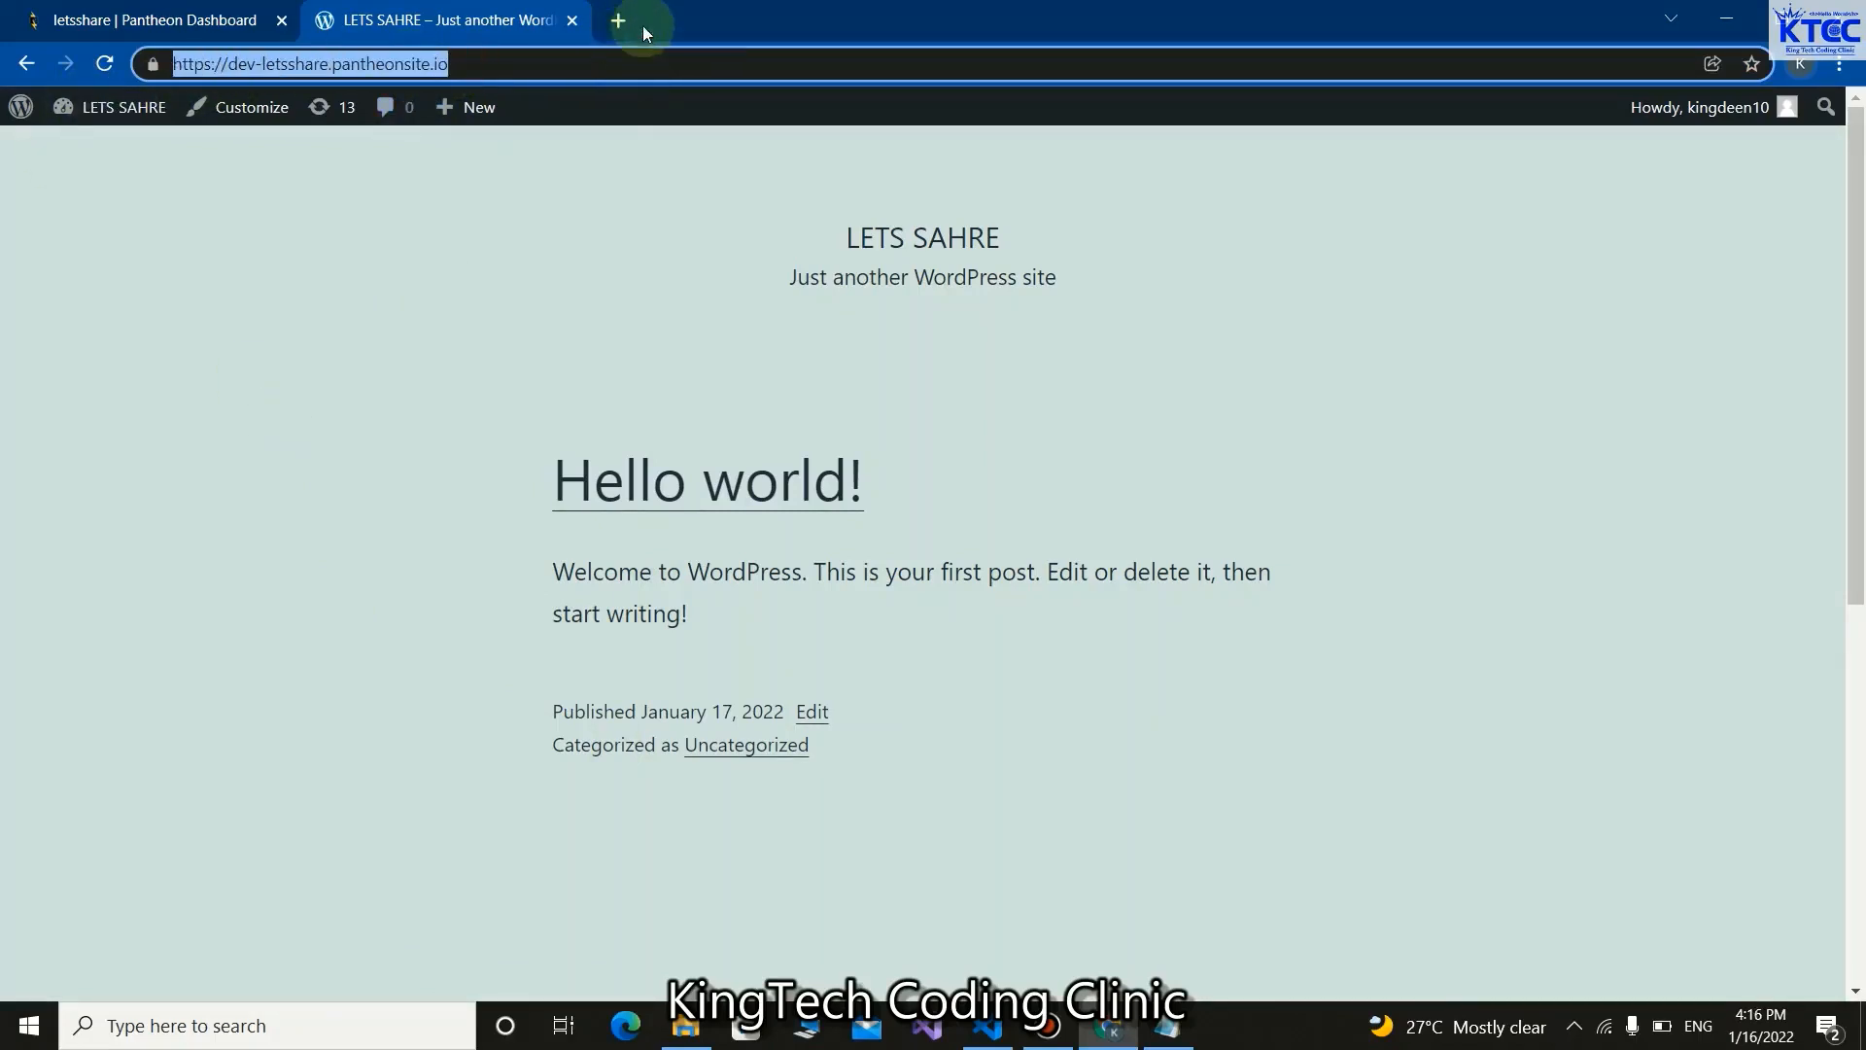
{"action": "left_click", "coordinate": [619, 21]}
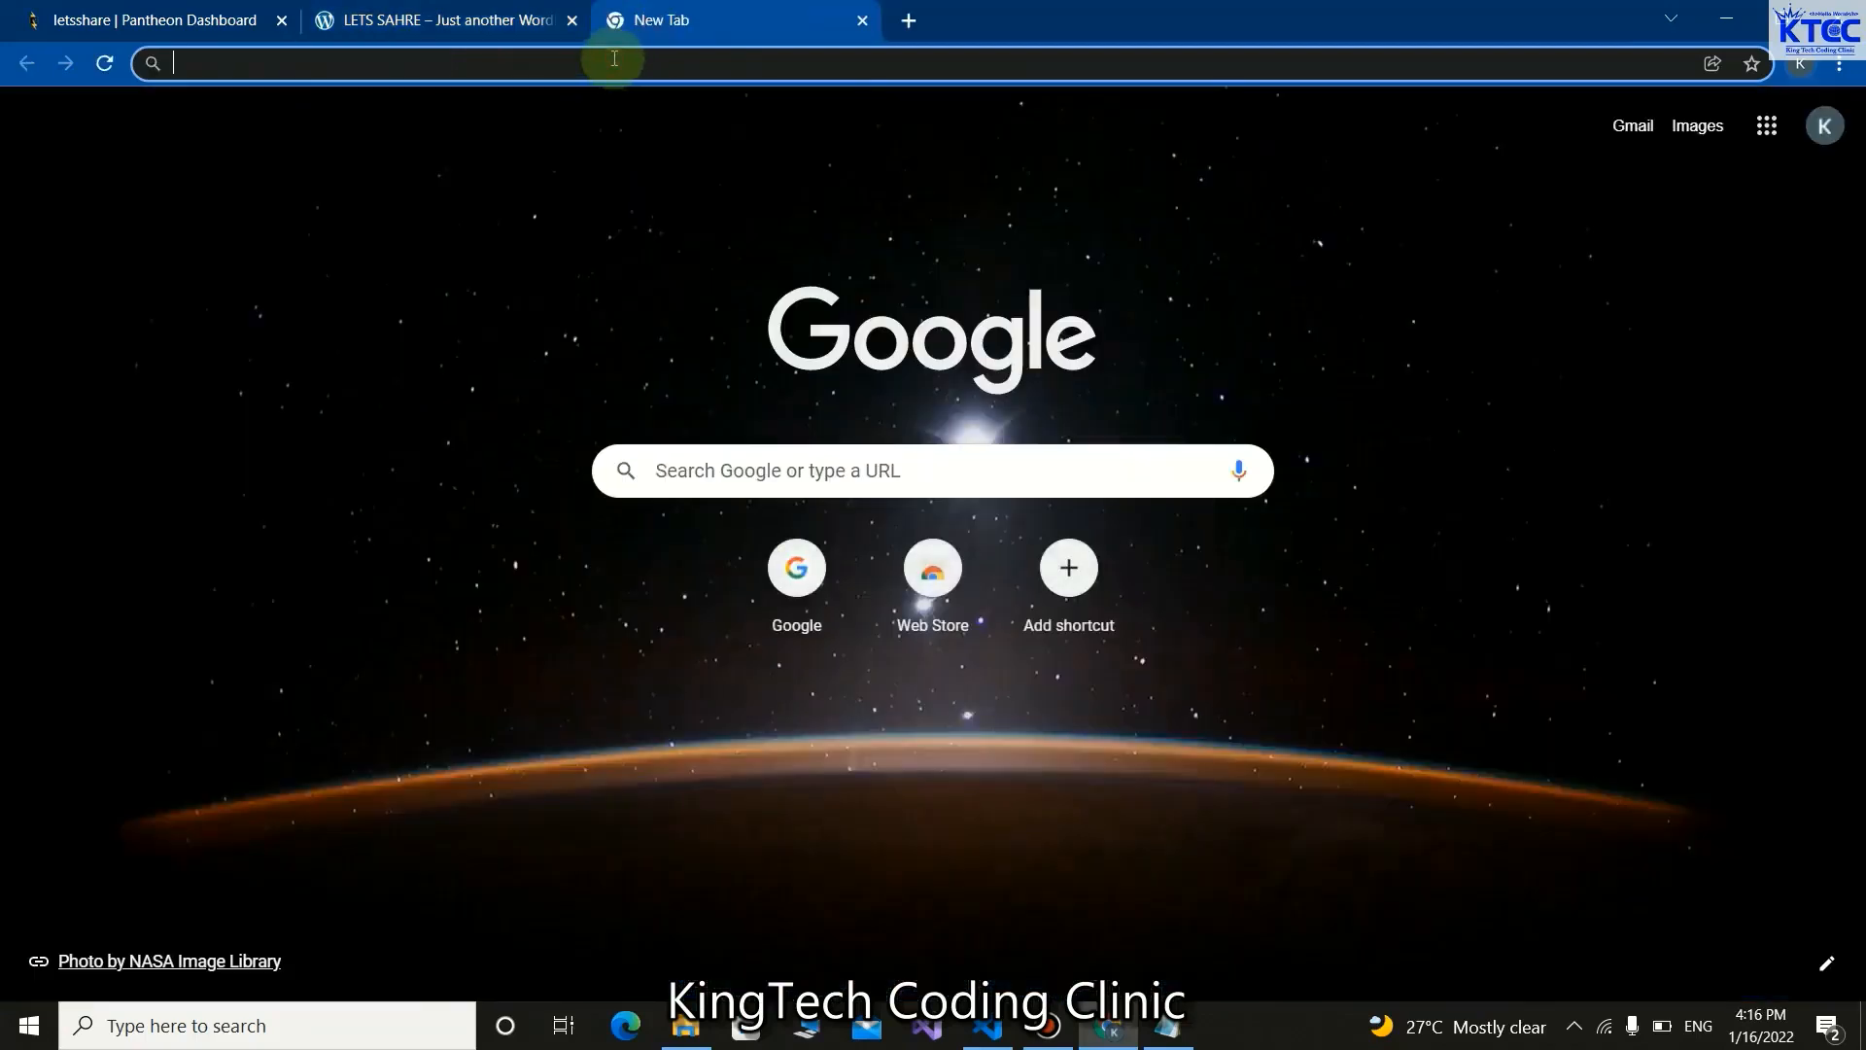
{"action": "key", "text": "ctrl+v"}
{"action": "key", "text": "Return"}
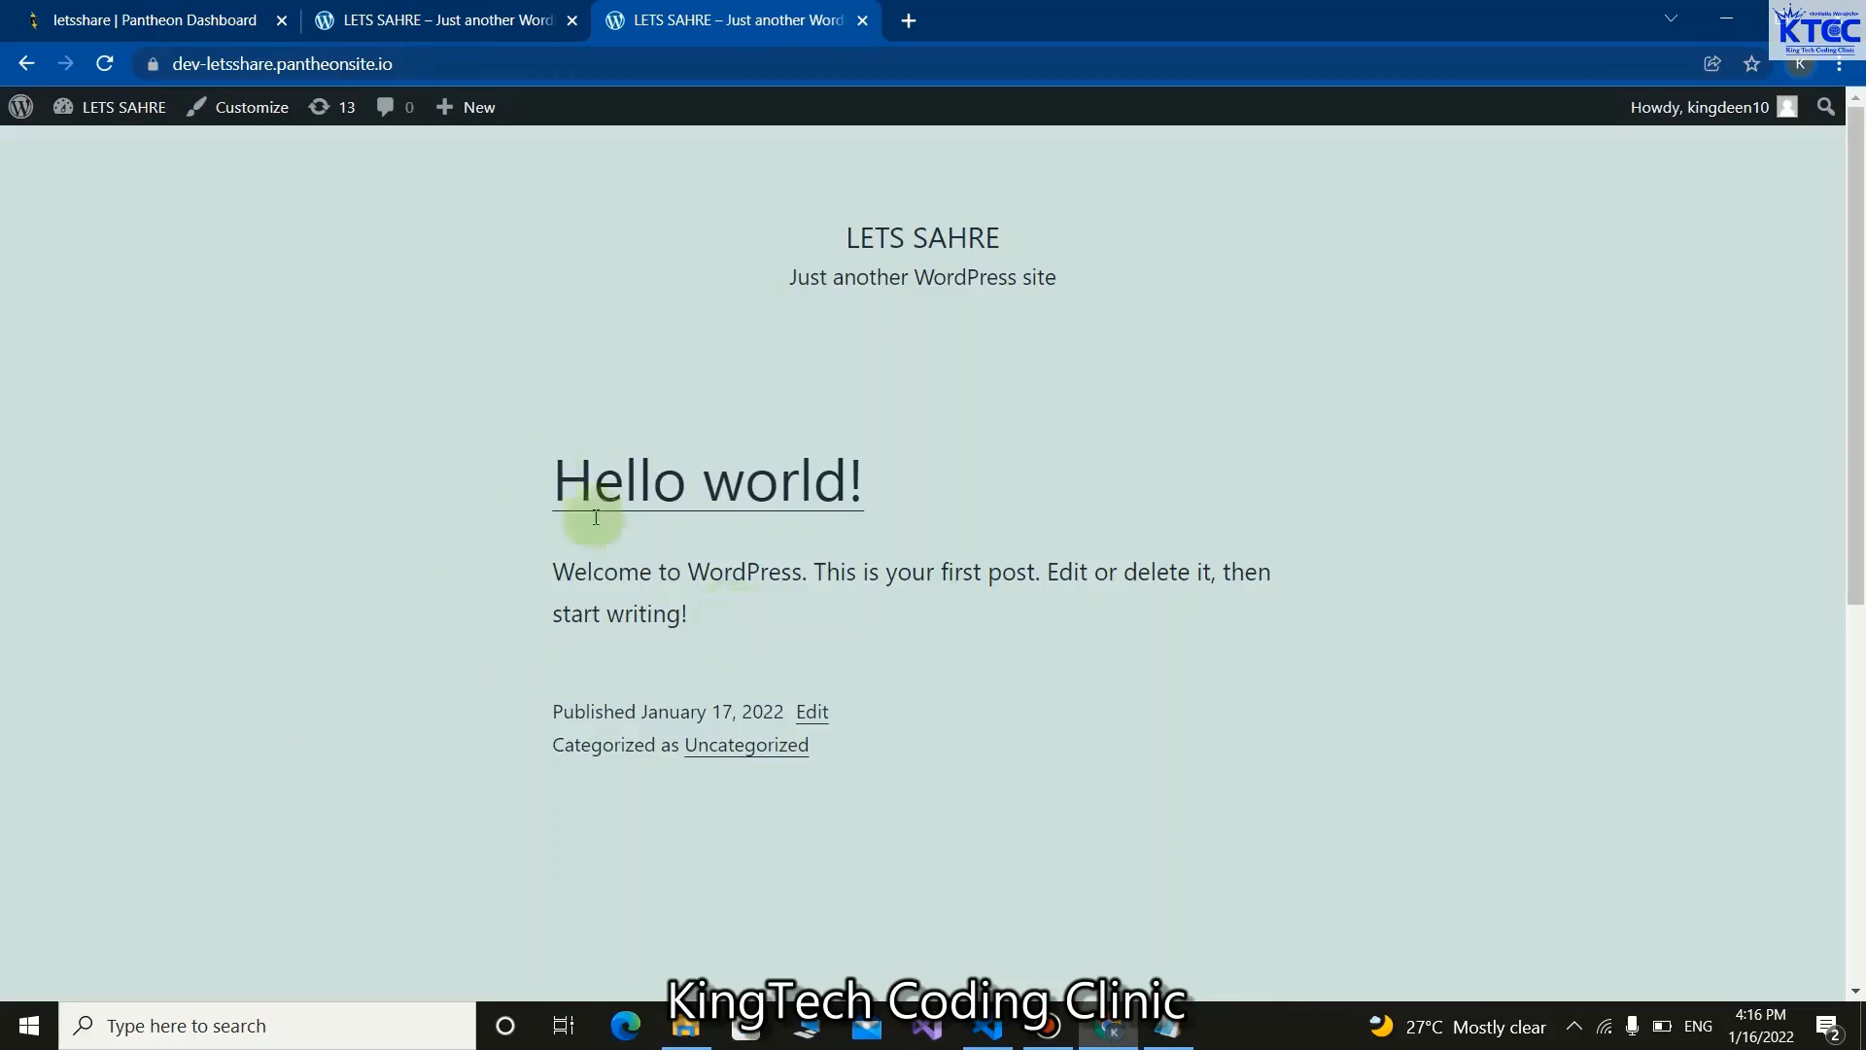
Switch between the front-page and admin tabs, ending on the Dashboard's Appearance menu
{"action": "left_click", "coordinate": [408, 19]}
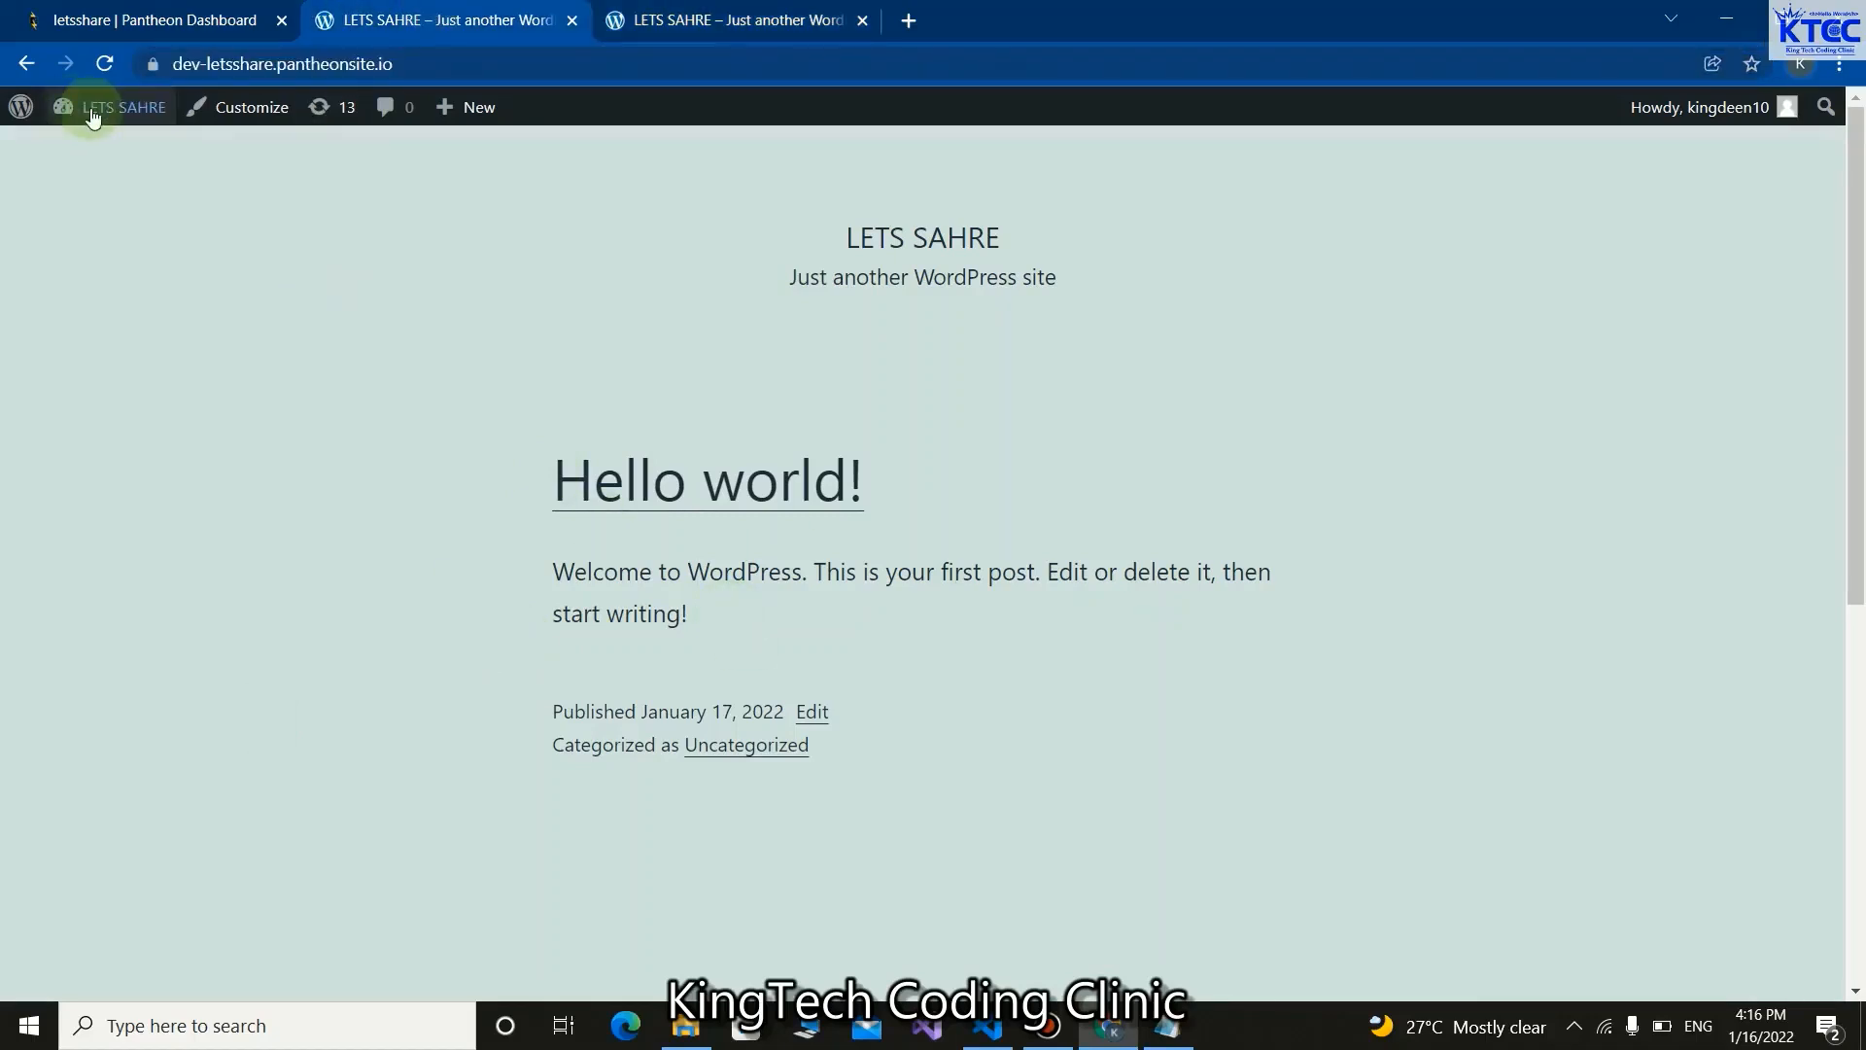
{"action": "left_click", "coordinate": [23, 64]}
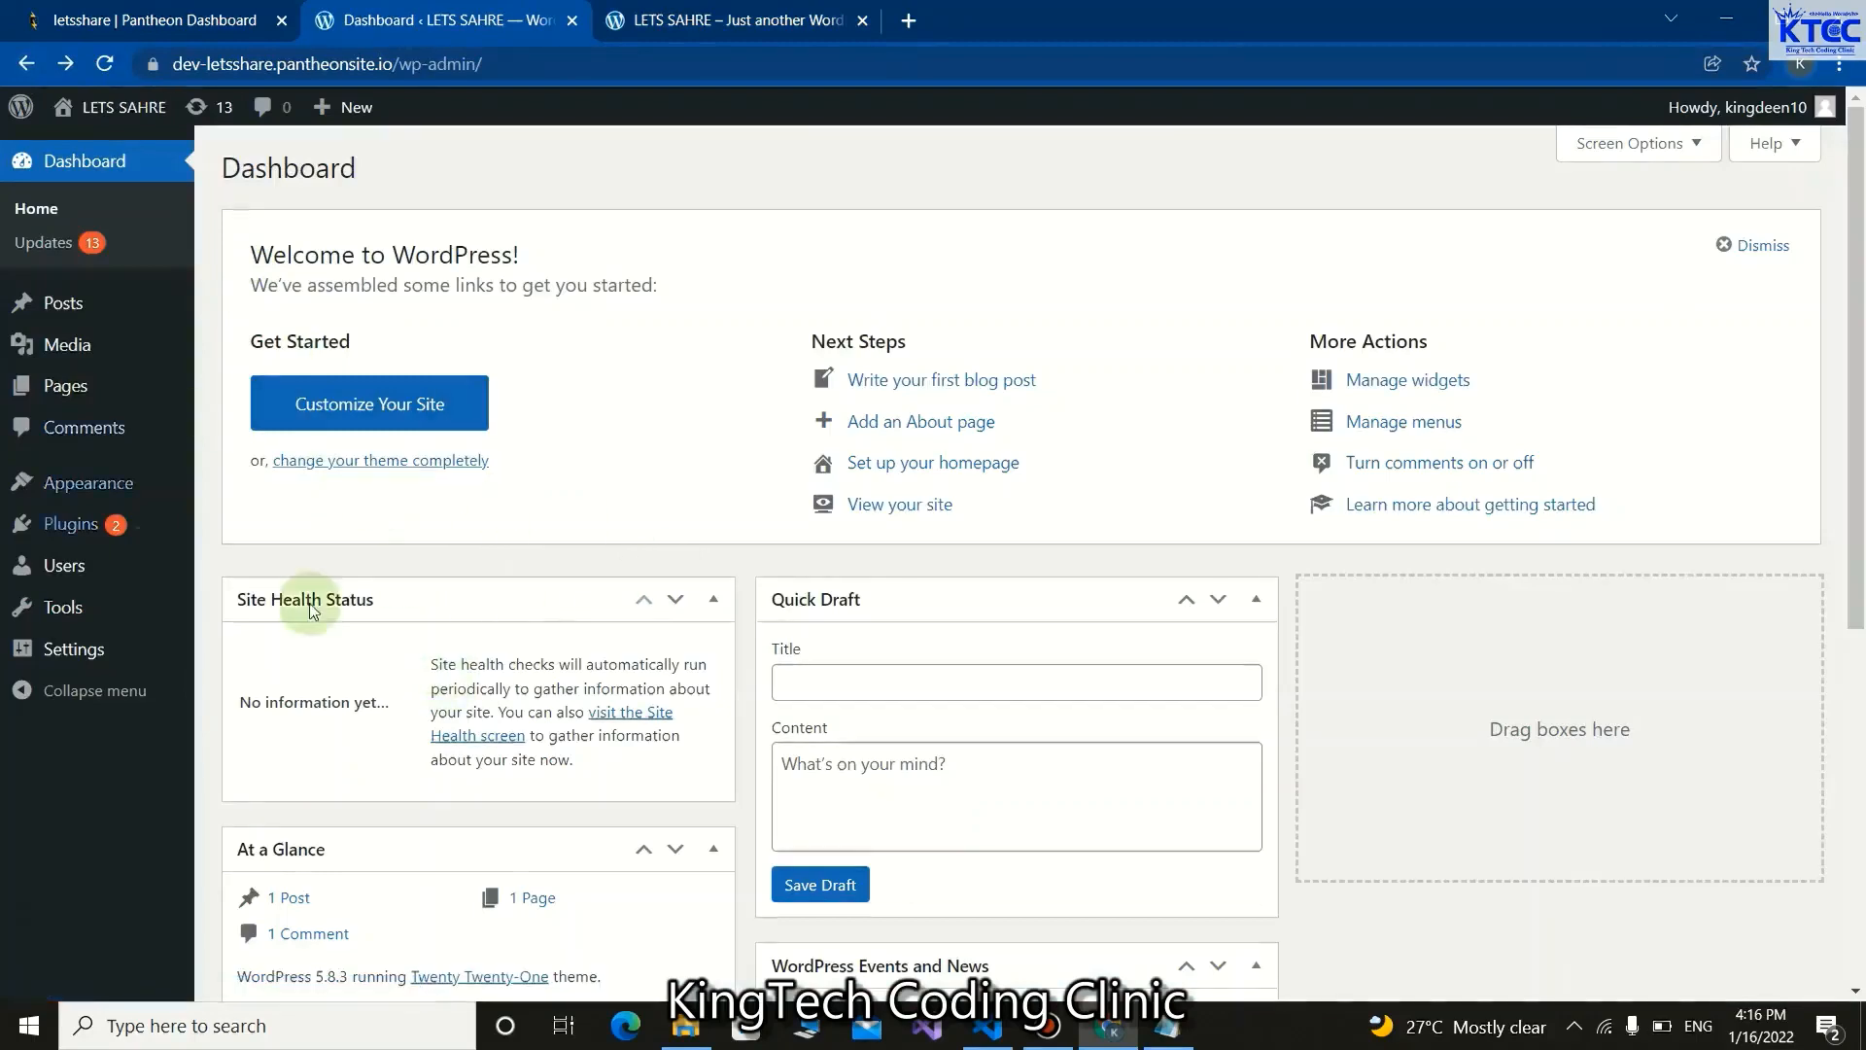
{"action": "left_click", "coordinate": [700, 19]}
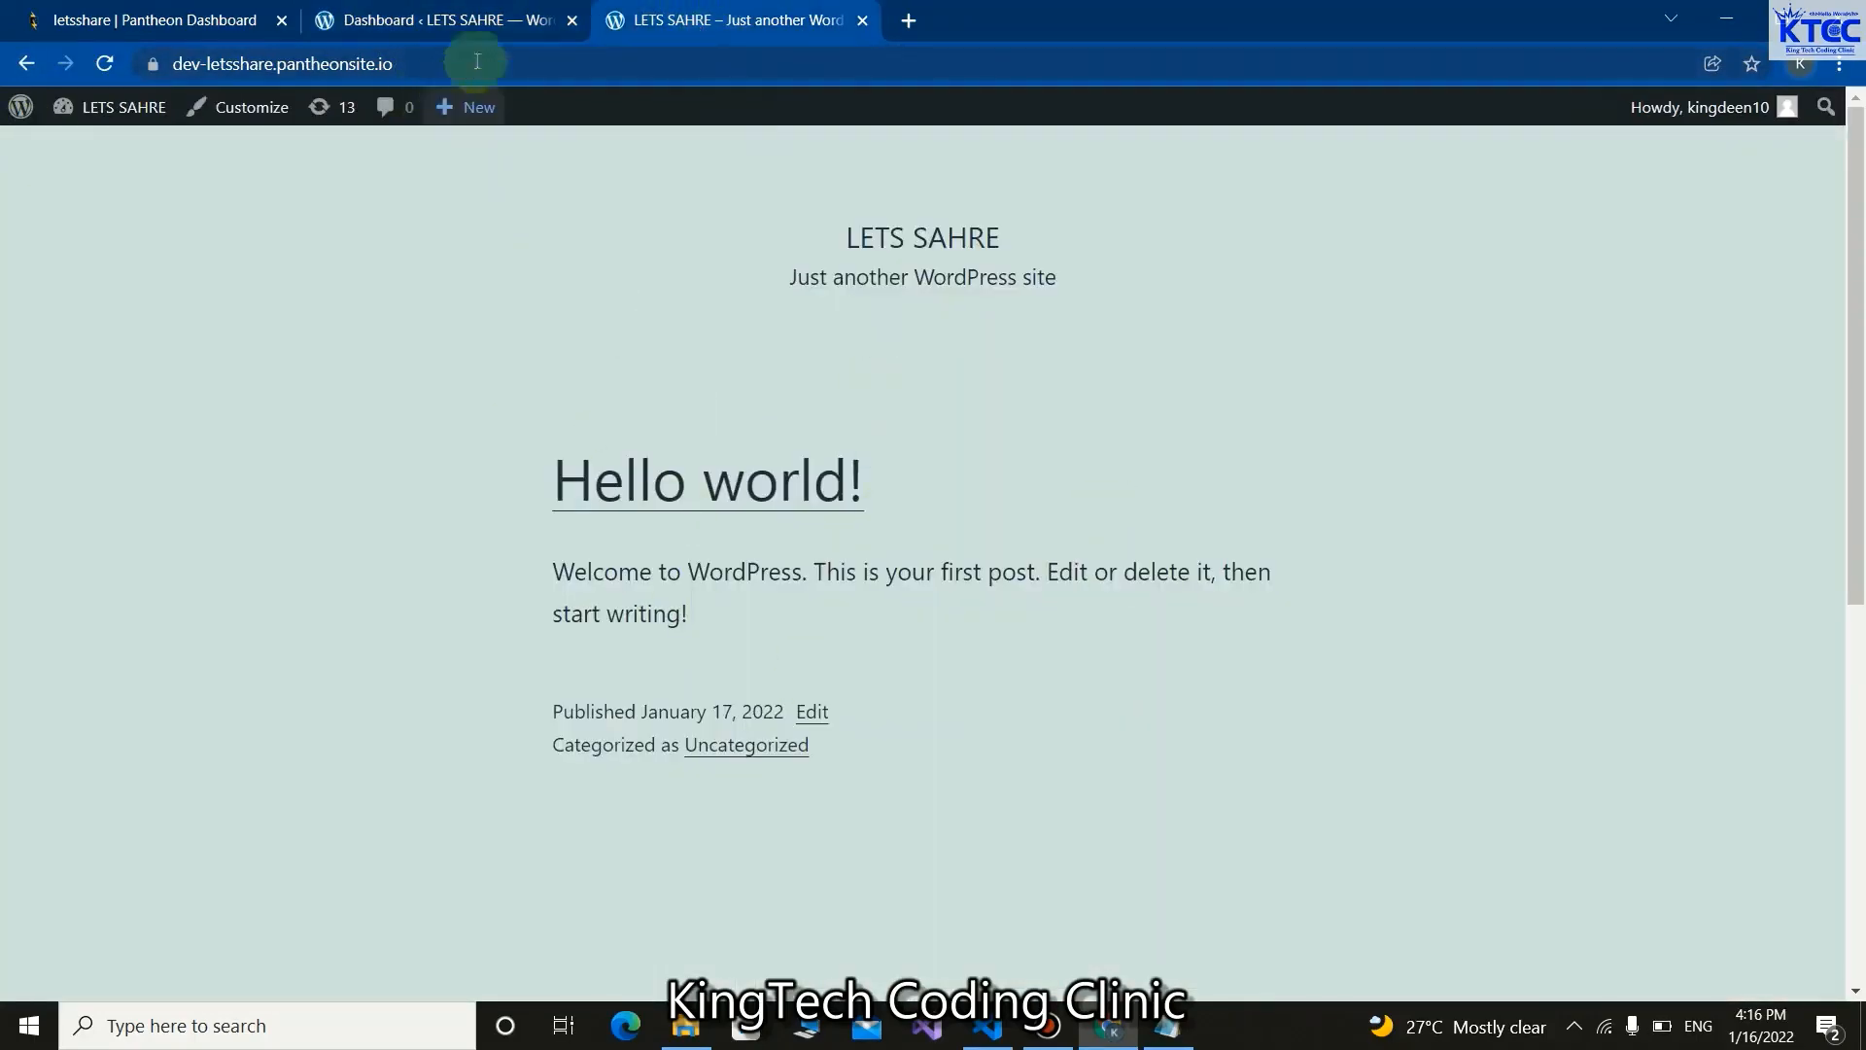
{"action": "left_click", "coordinate": [429, 29]}
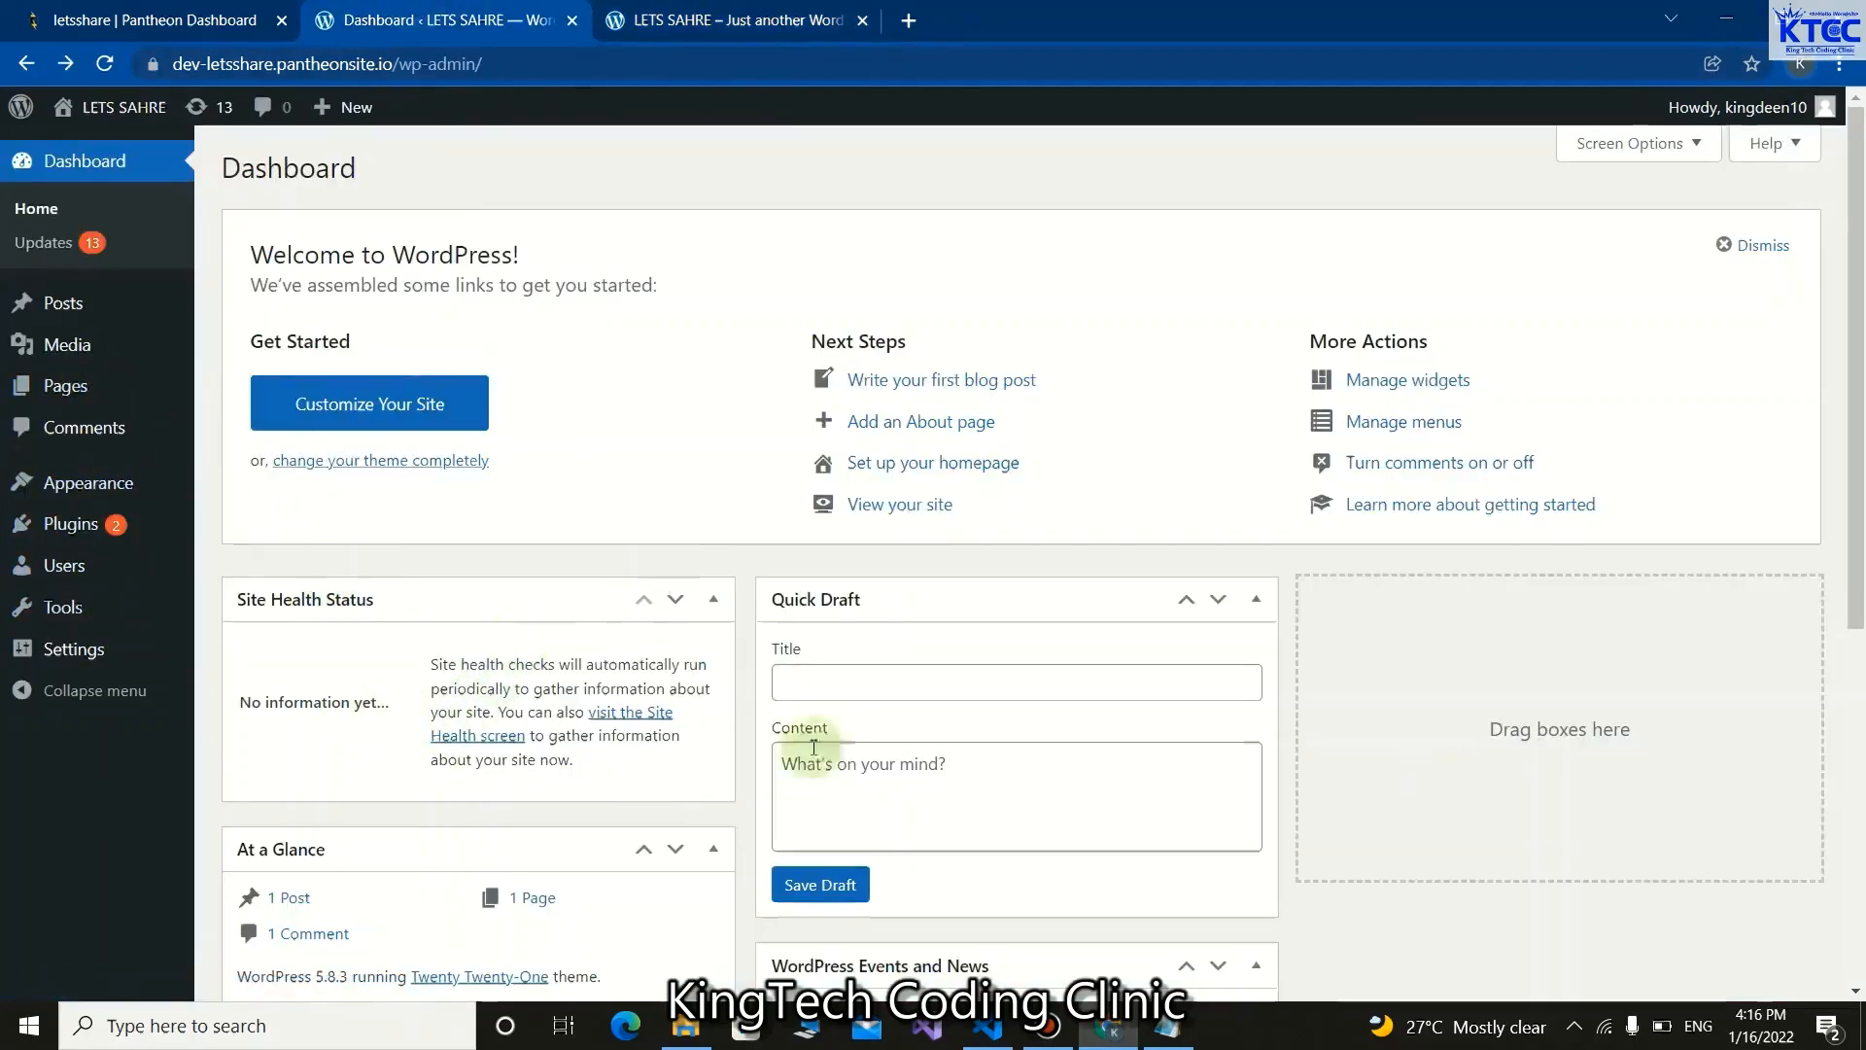
{"action": "left_click", "coordinate": [763, 19]}
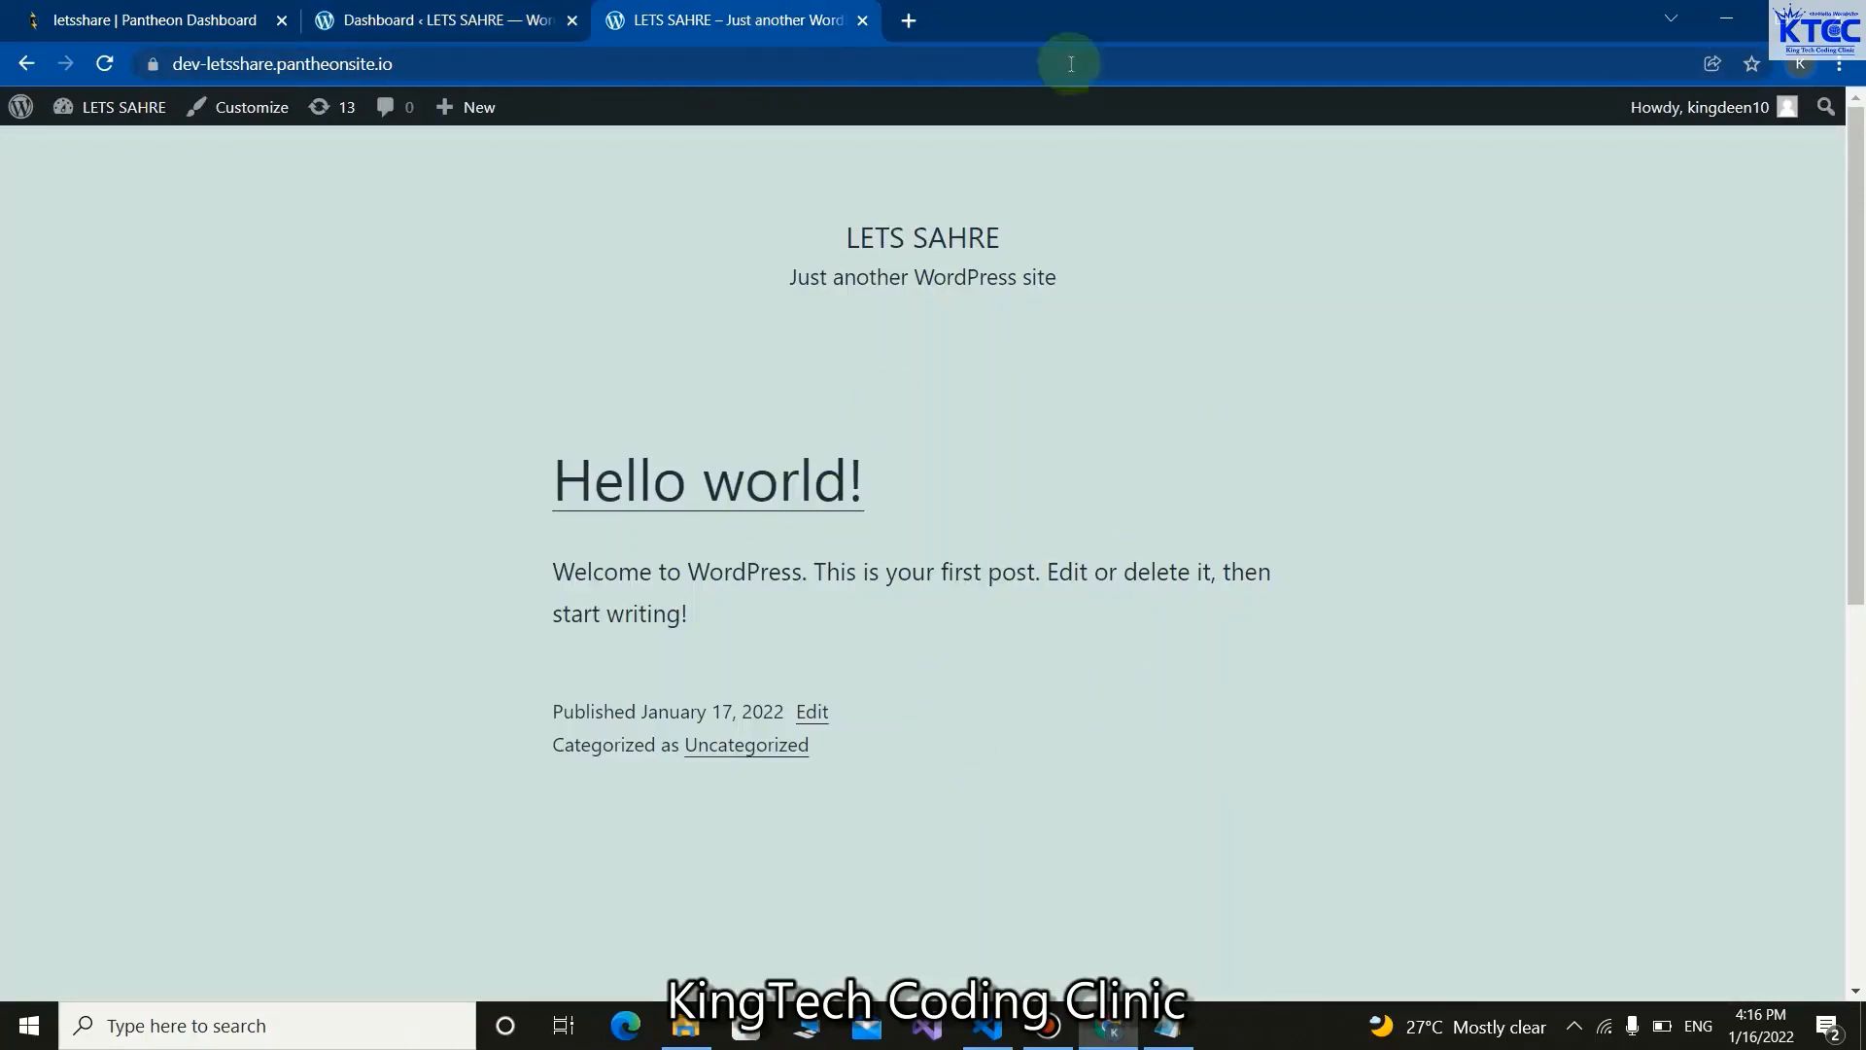
{"action": "left_click", "coordinate": [413, 9]}
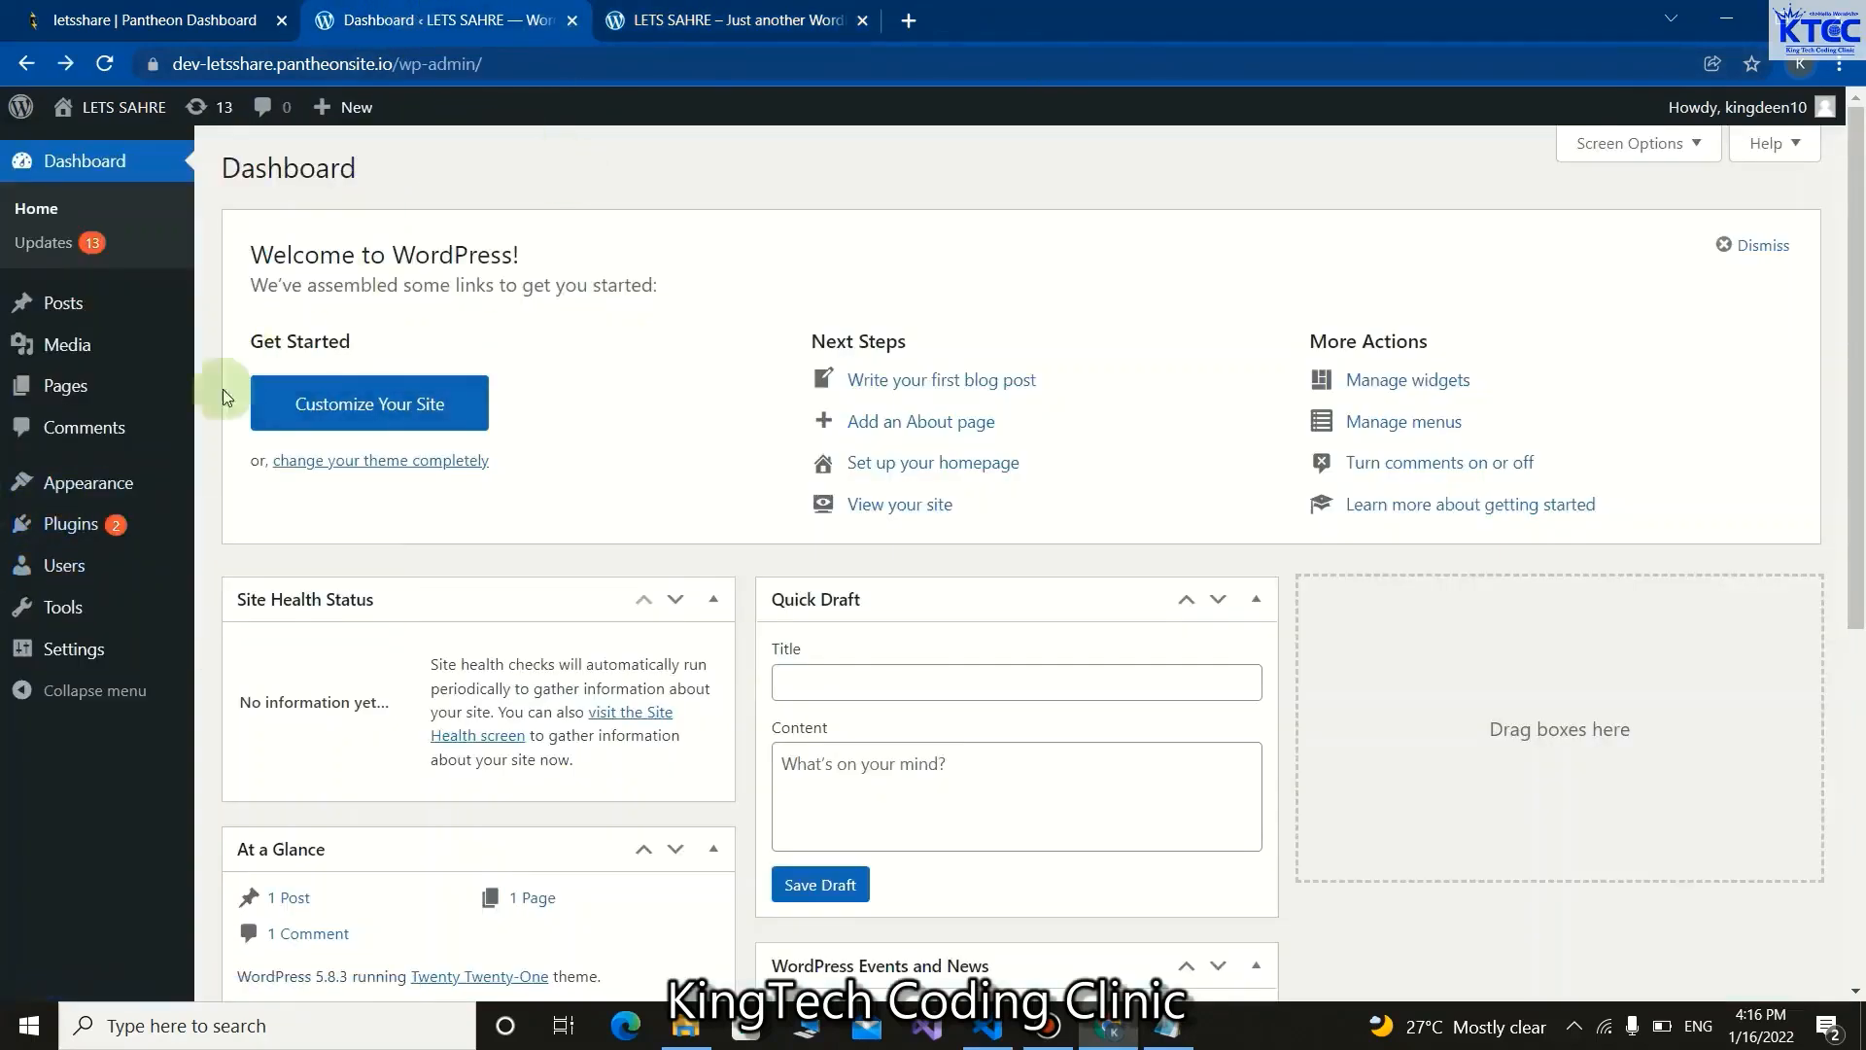
{"action": "mouse_move", "coordinate": [115, 478]}
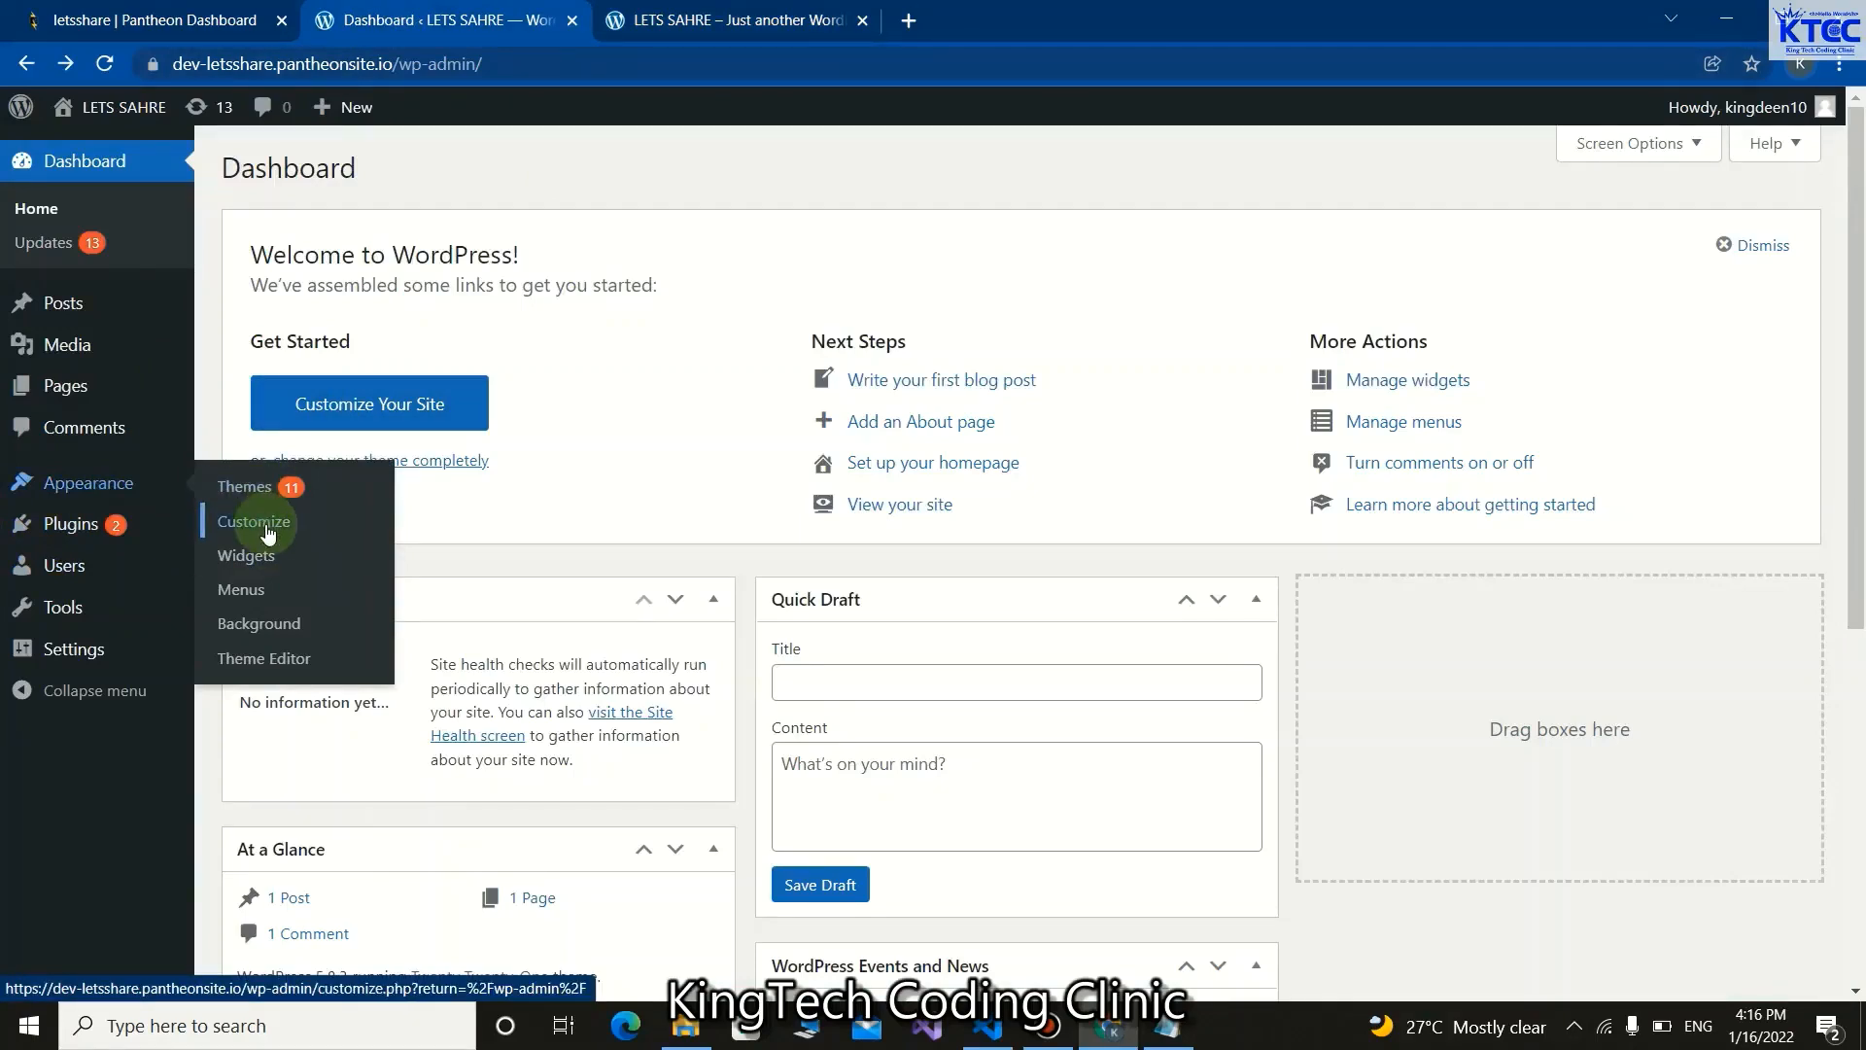
From Appearance > Themes > Add New, open the Upload Theme form's file browser for a theme .zip
{"action": "left_click", "coordinate": [248, 494]}
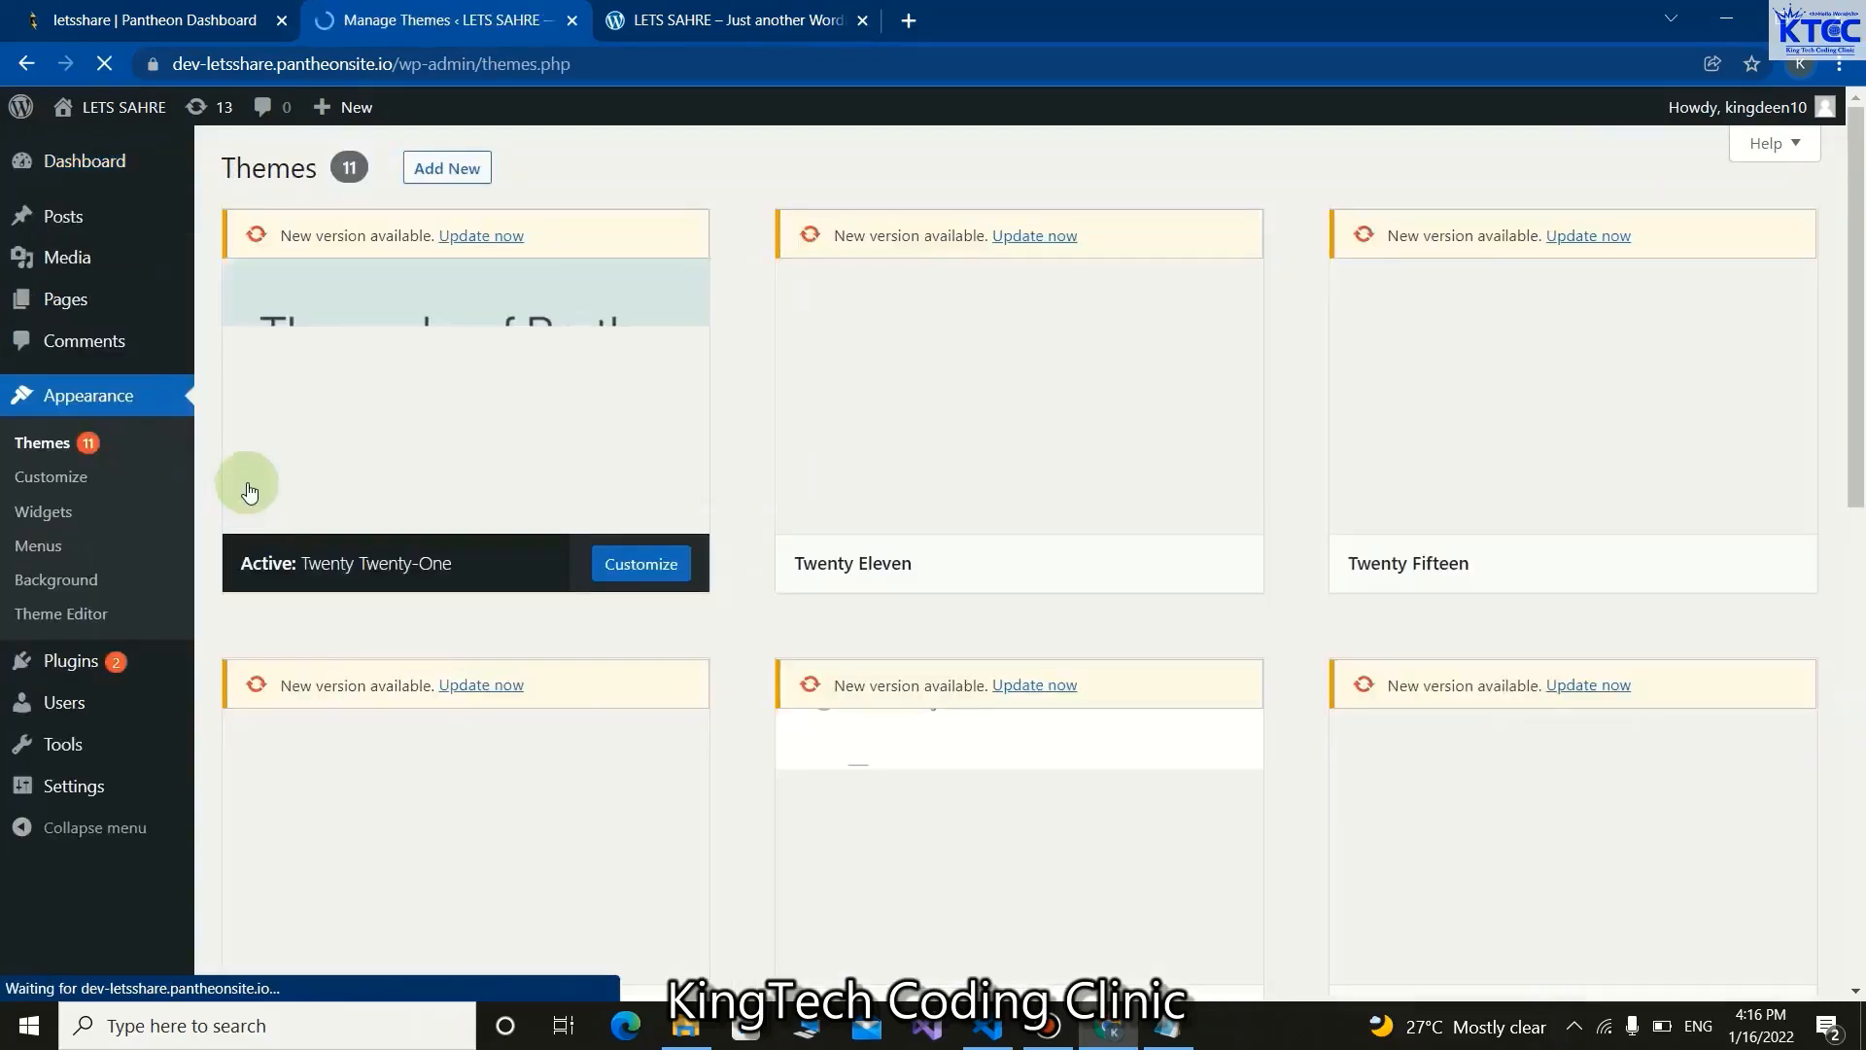
{"action": "left_click", "coordinate": [457, 173]}
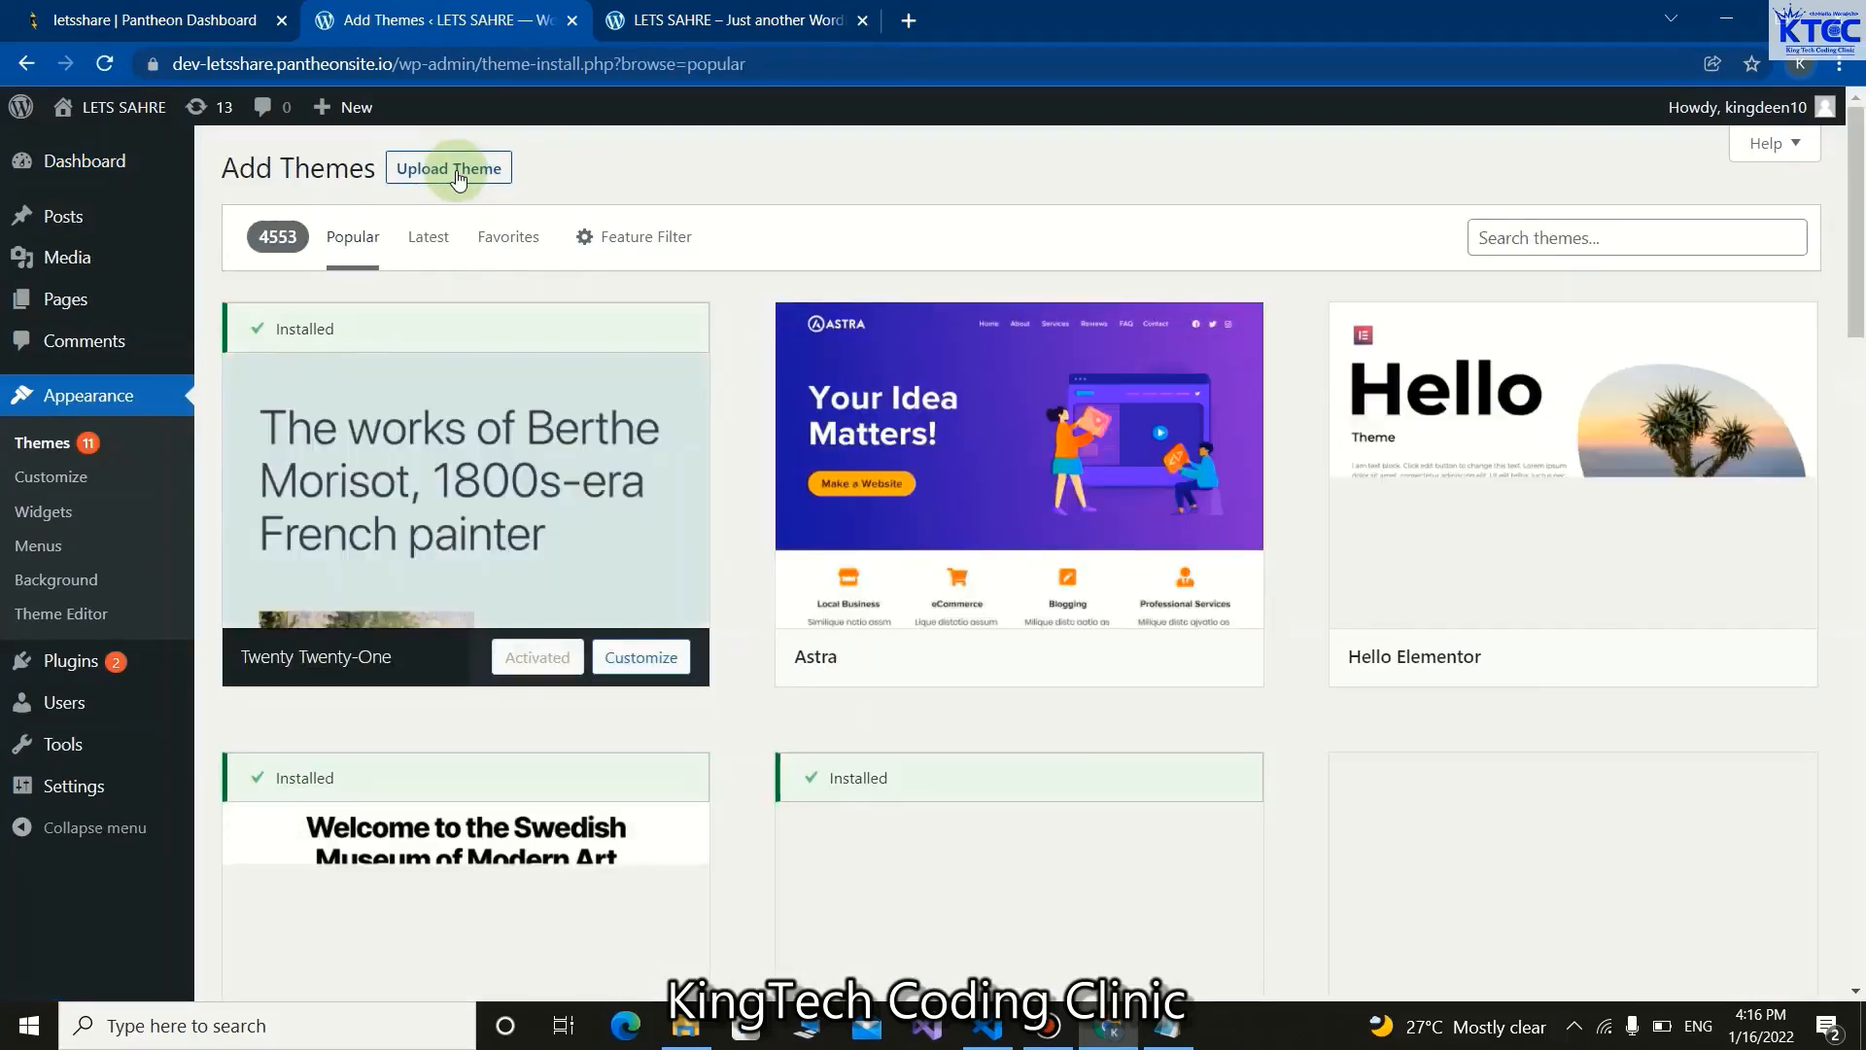
{"action": "left_click", "coordinate": [458, 175]}
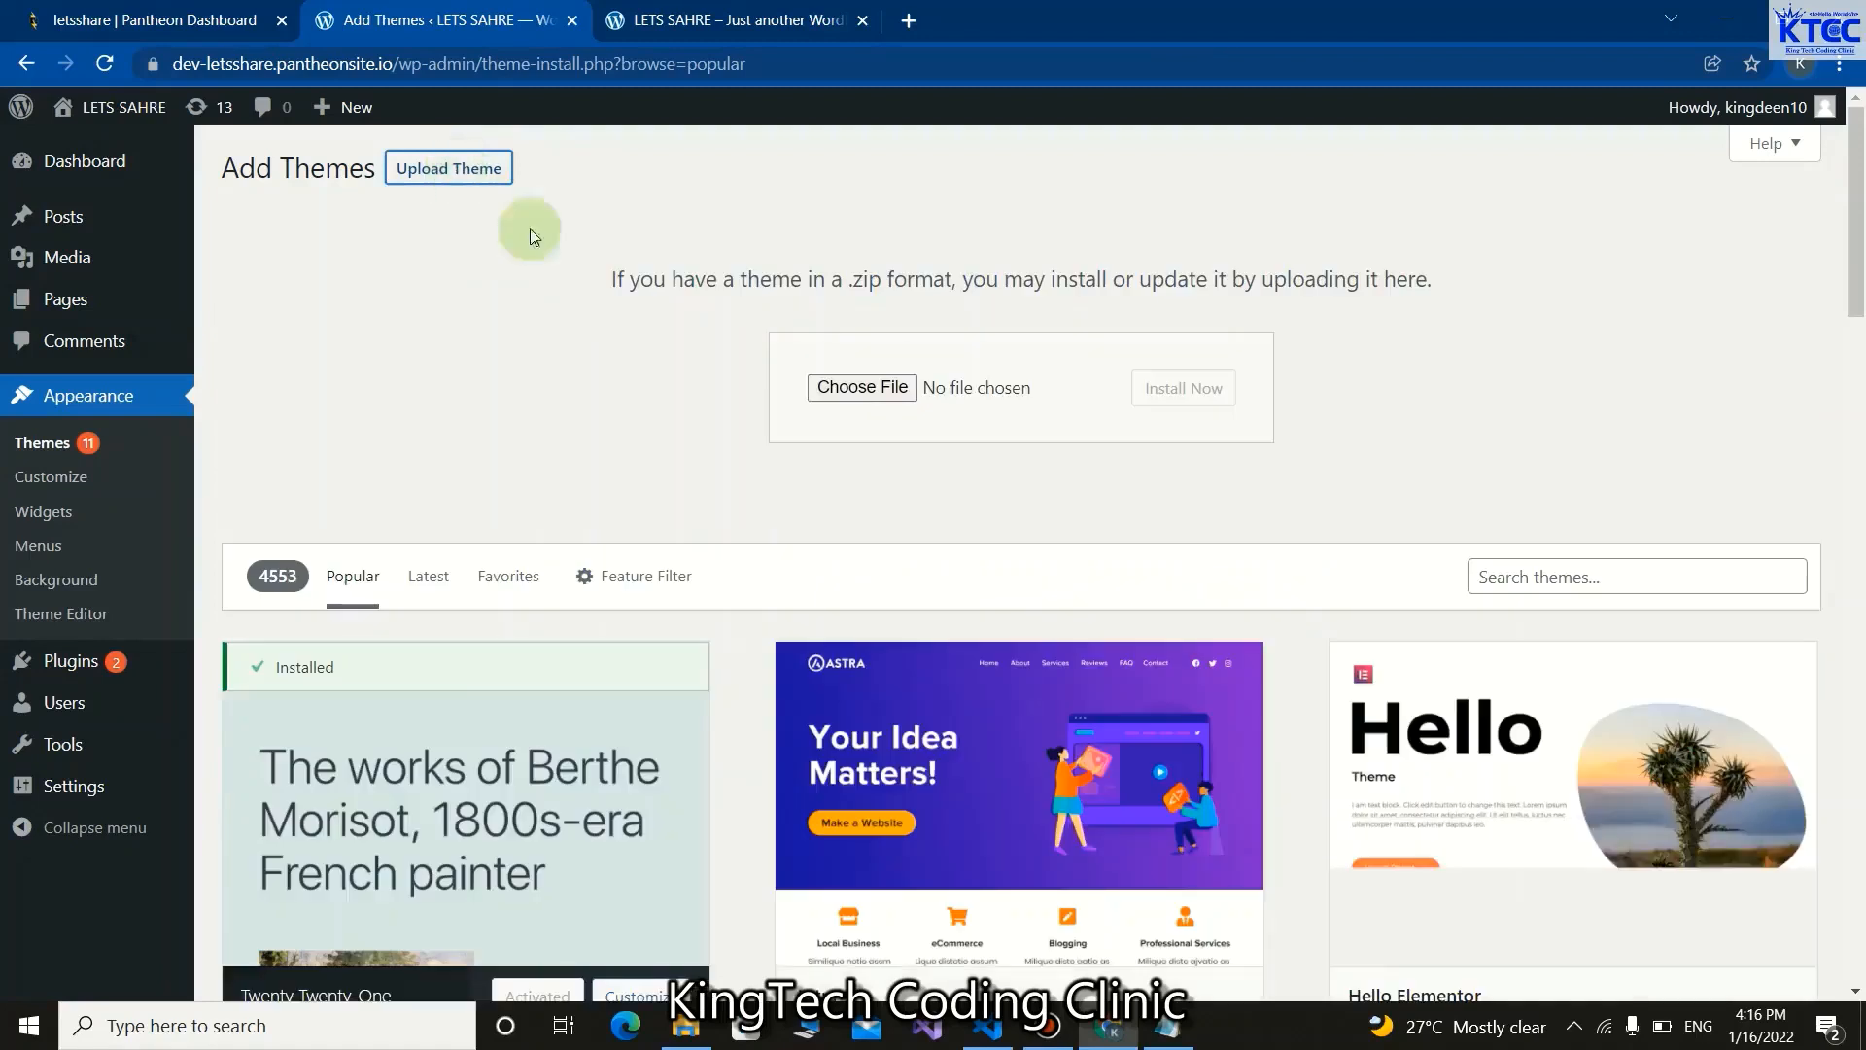
{"action": "left_click", "coordinate": [842, 393]}
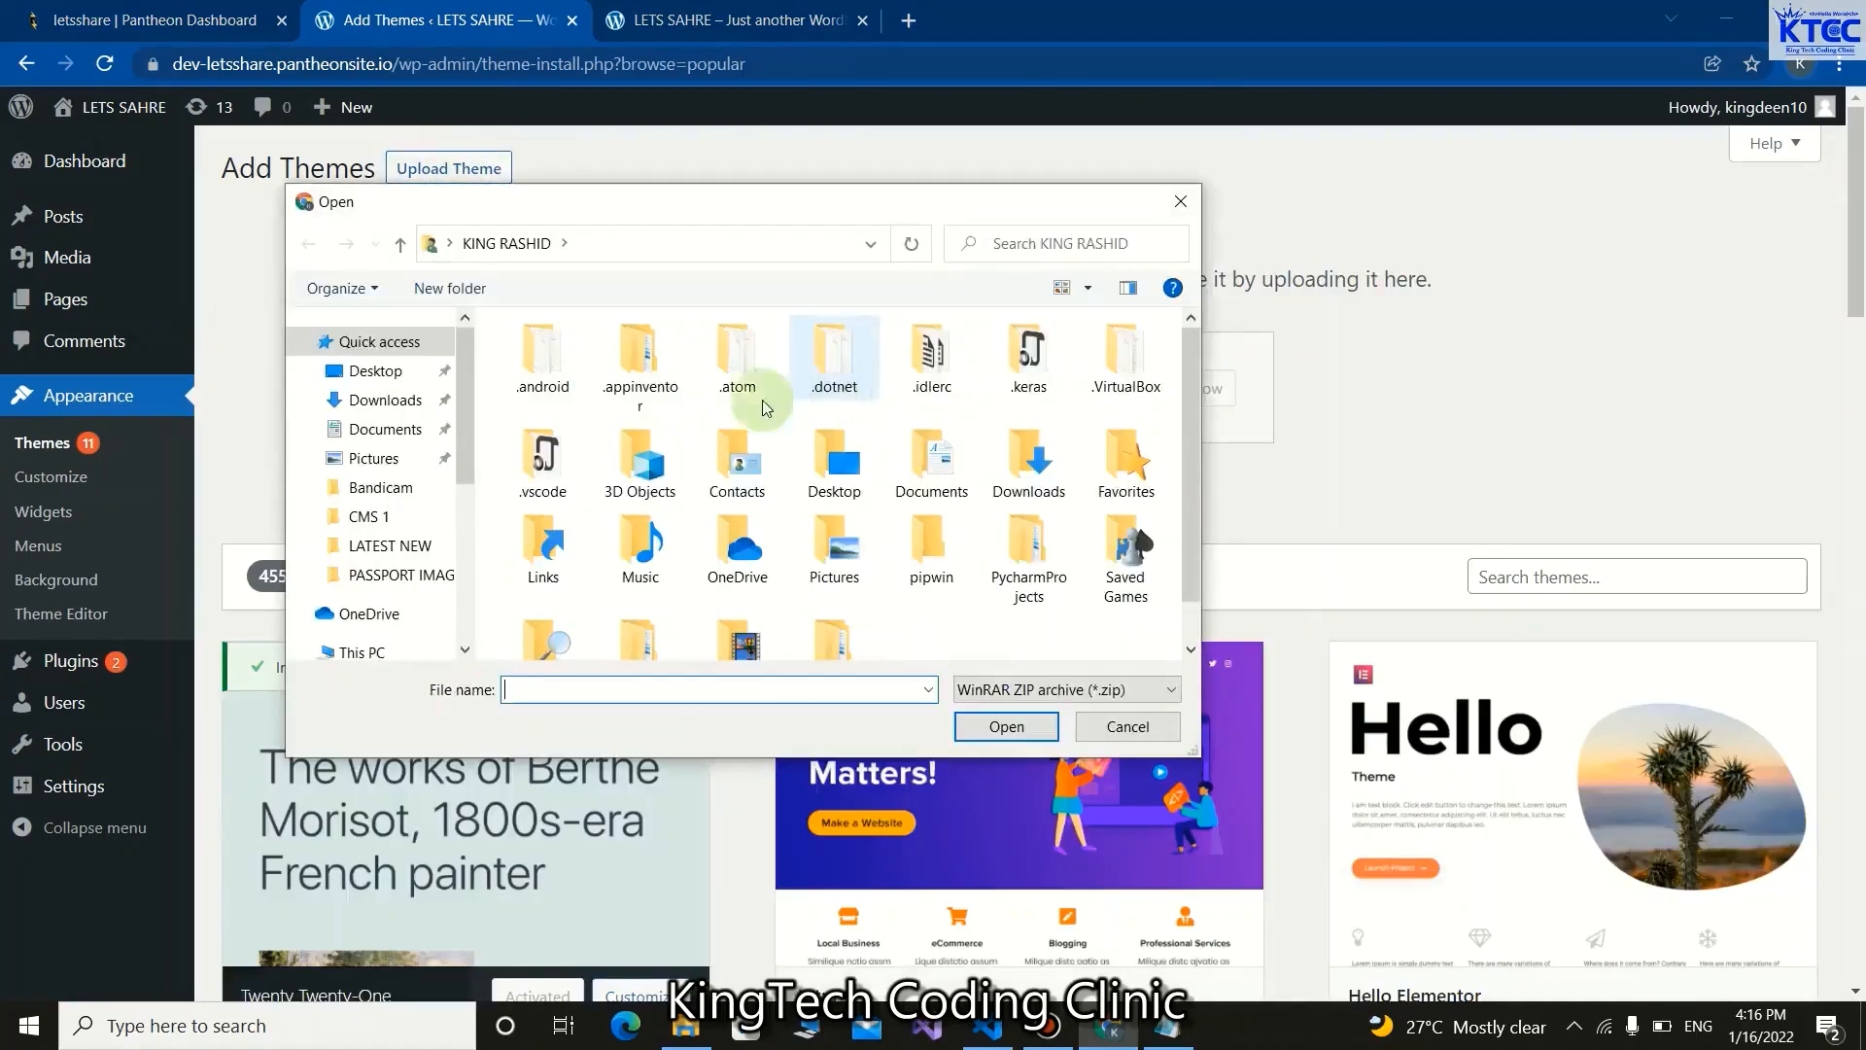
Upload shamrock.1.0.7.zip from the Downloads folder and install it as a WordPress theme
{"action": "left_click", "coordinate": [387, 375]}
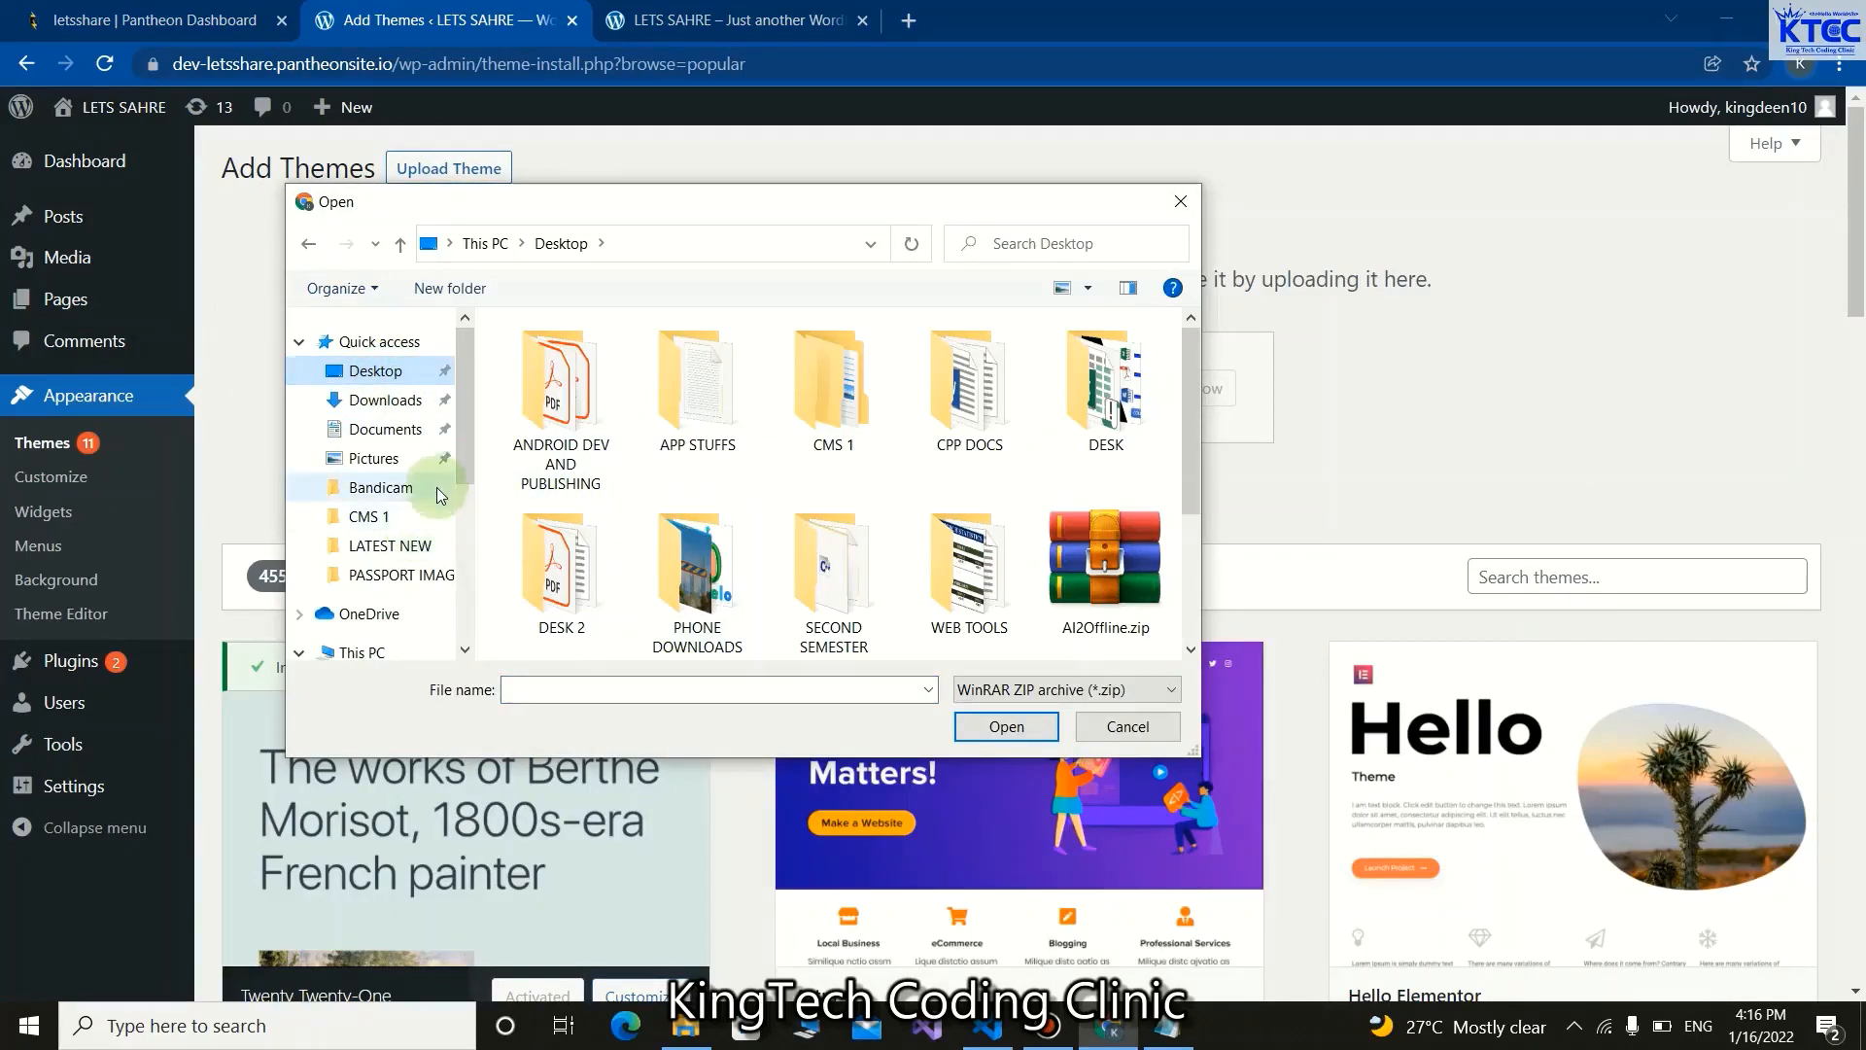
{"action": "scroll", "coordinate": [436, 484], "scroll_direction": "down", "scroll_amount": 2}
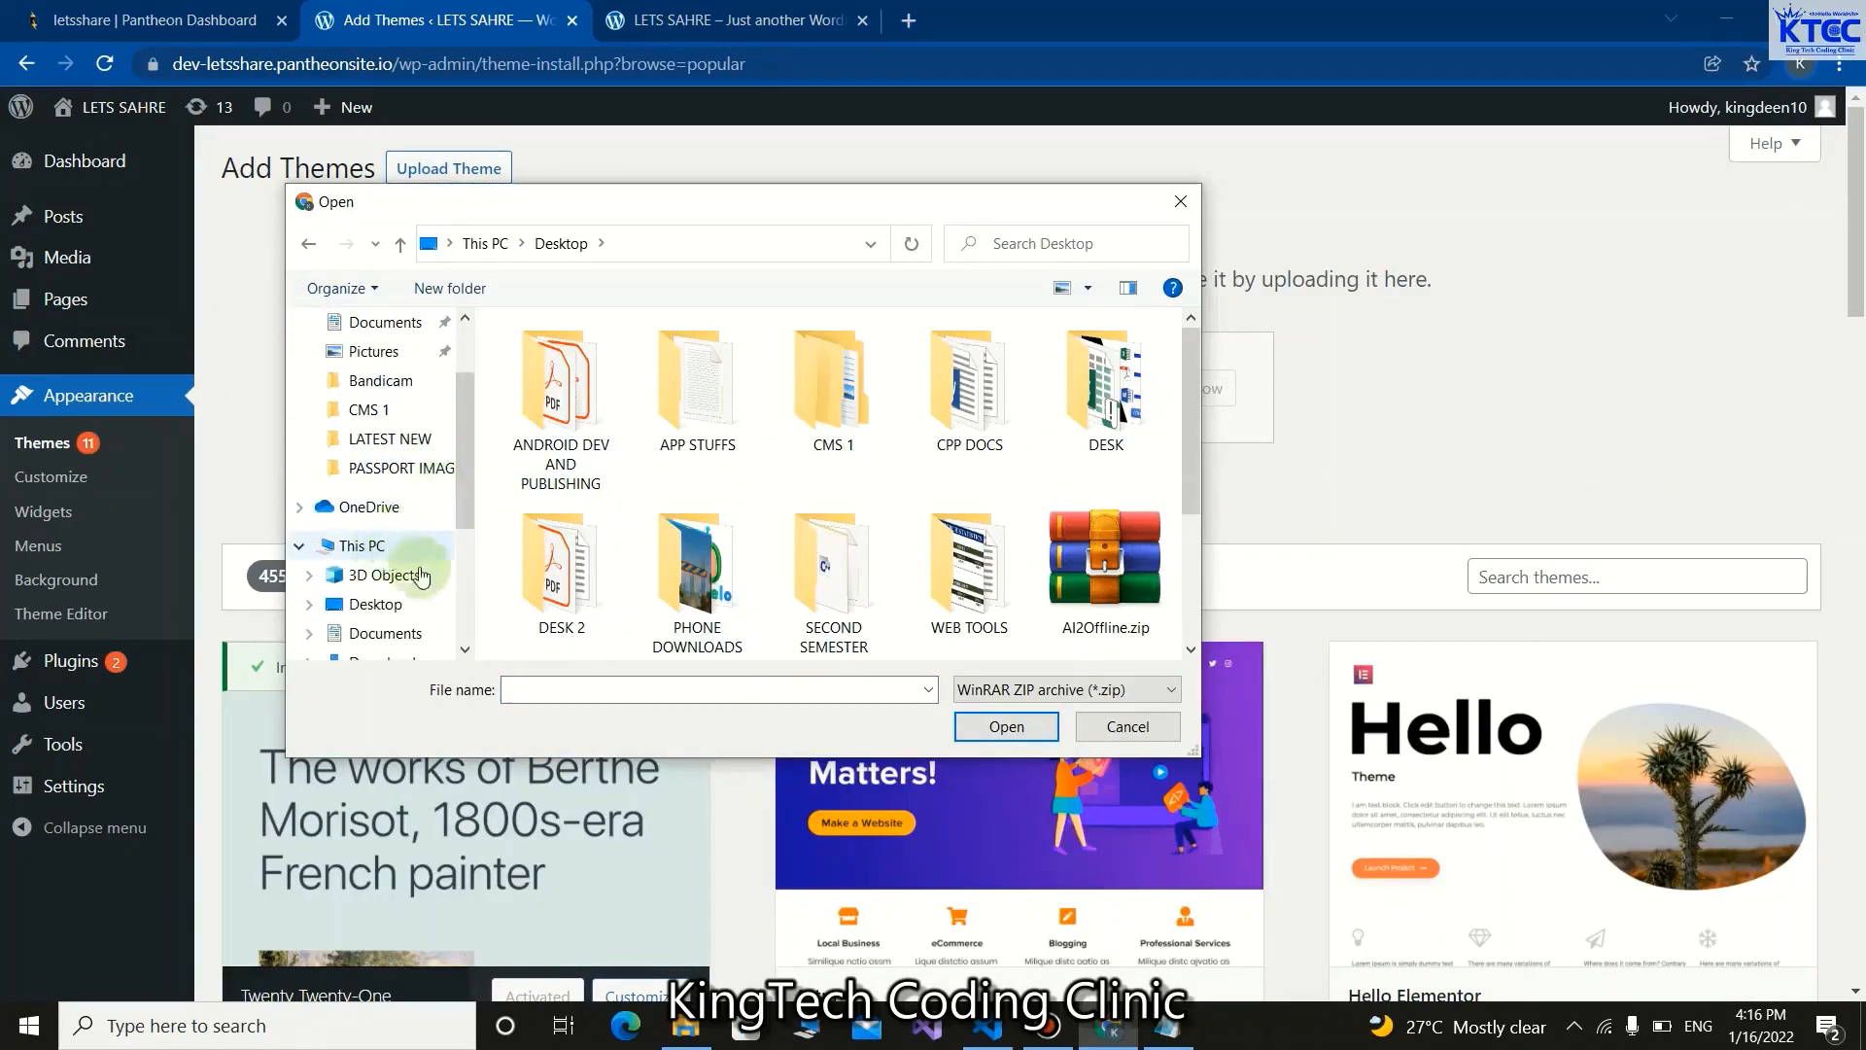
{"action": "scroll", "coordinate": [420, 530], "scroll_direction": "down", "scroll_amount": 2}
{"action": "scroll", "coordinate": [416, 530], "scroll_direction": "down", "scroll_amount": 4}
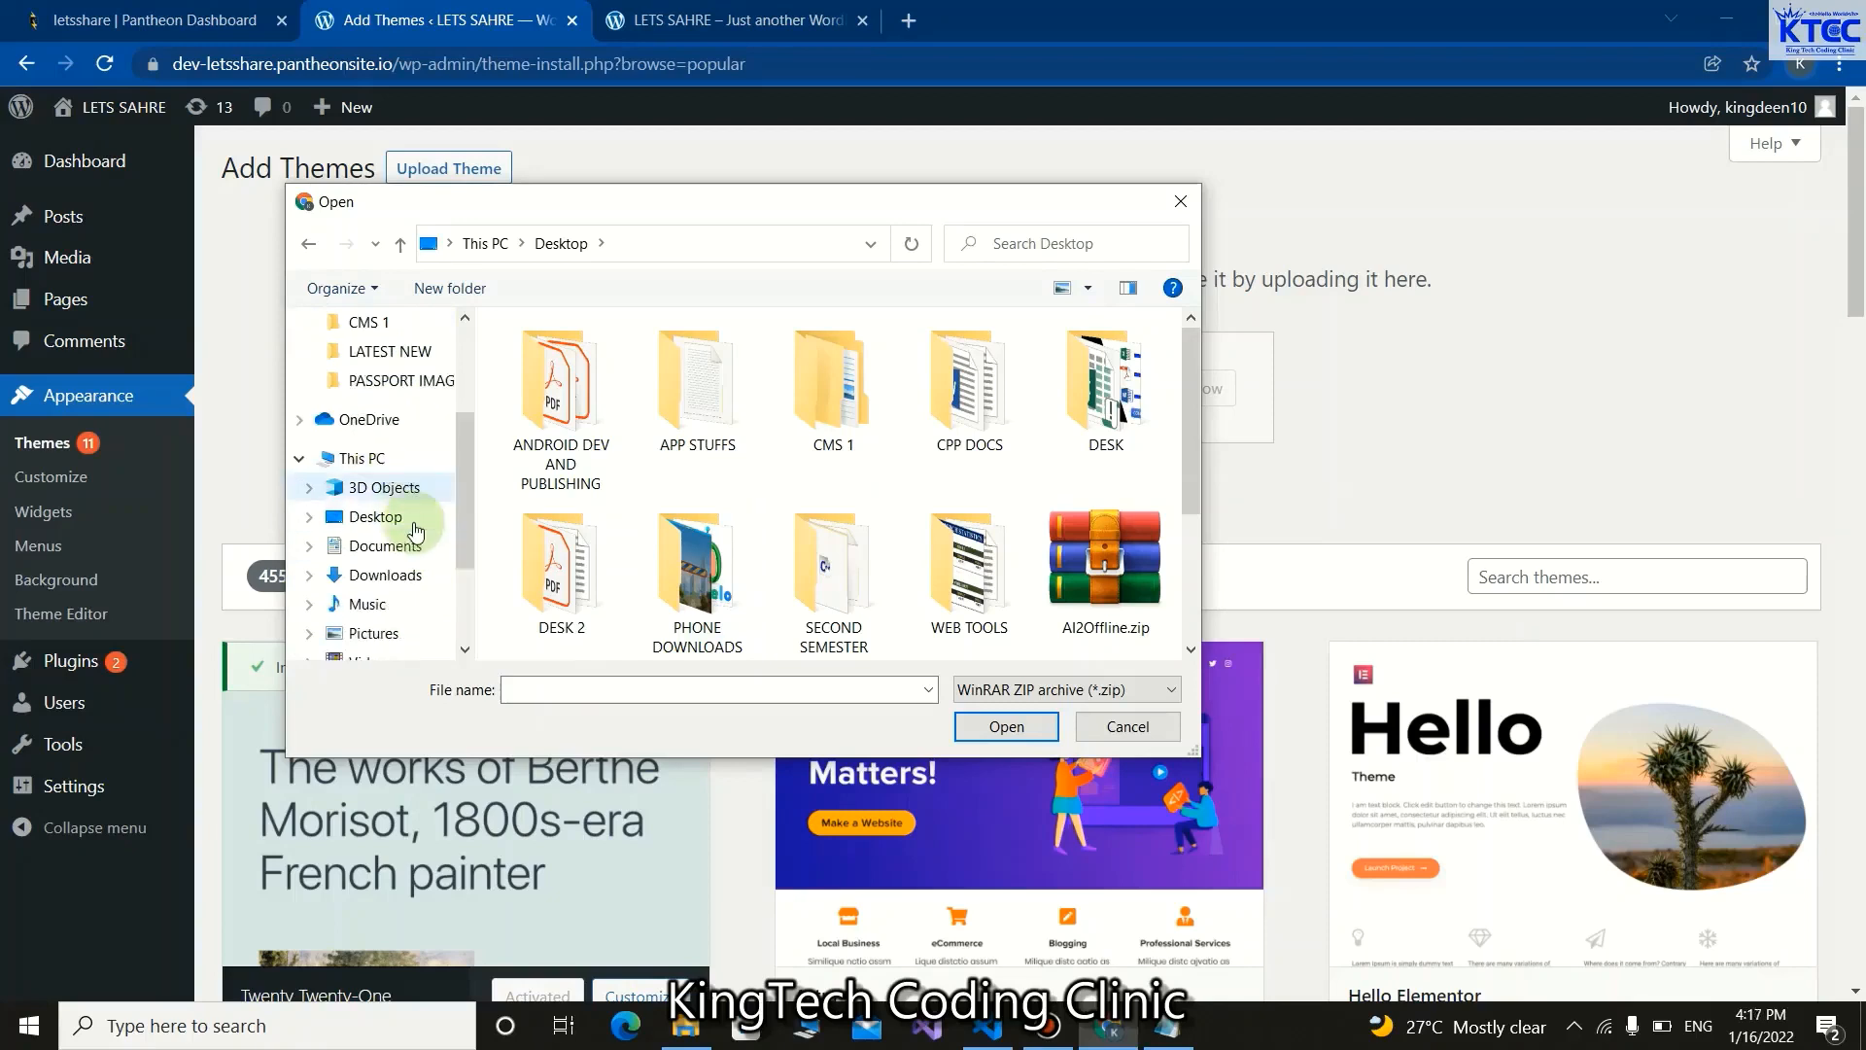
{"action": "scroll", "coordinate": [416, 530], "scroll_direction": "down", "scroll_amount": 3}
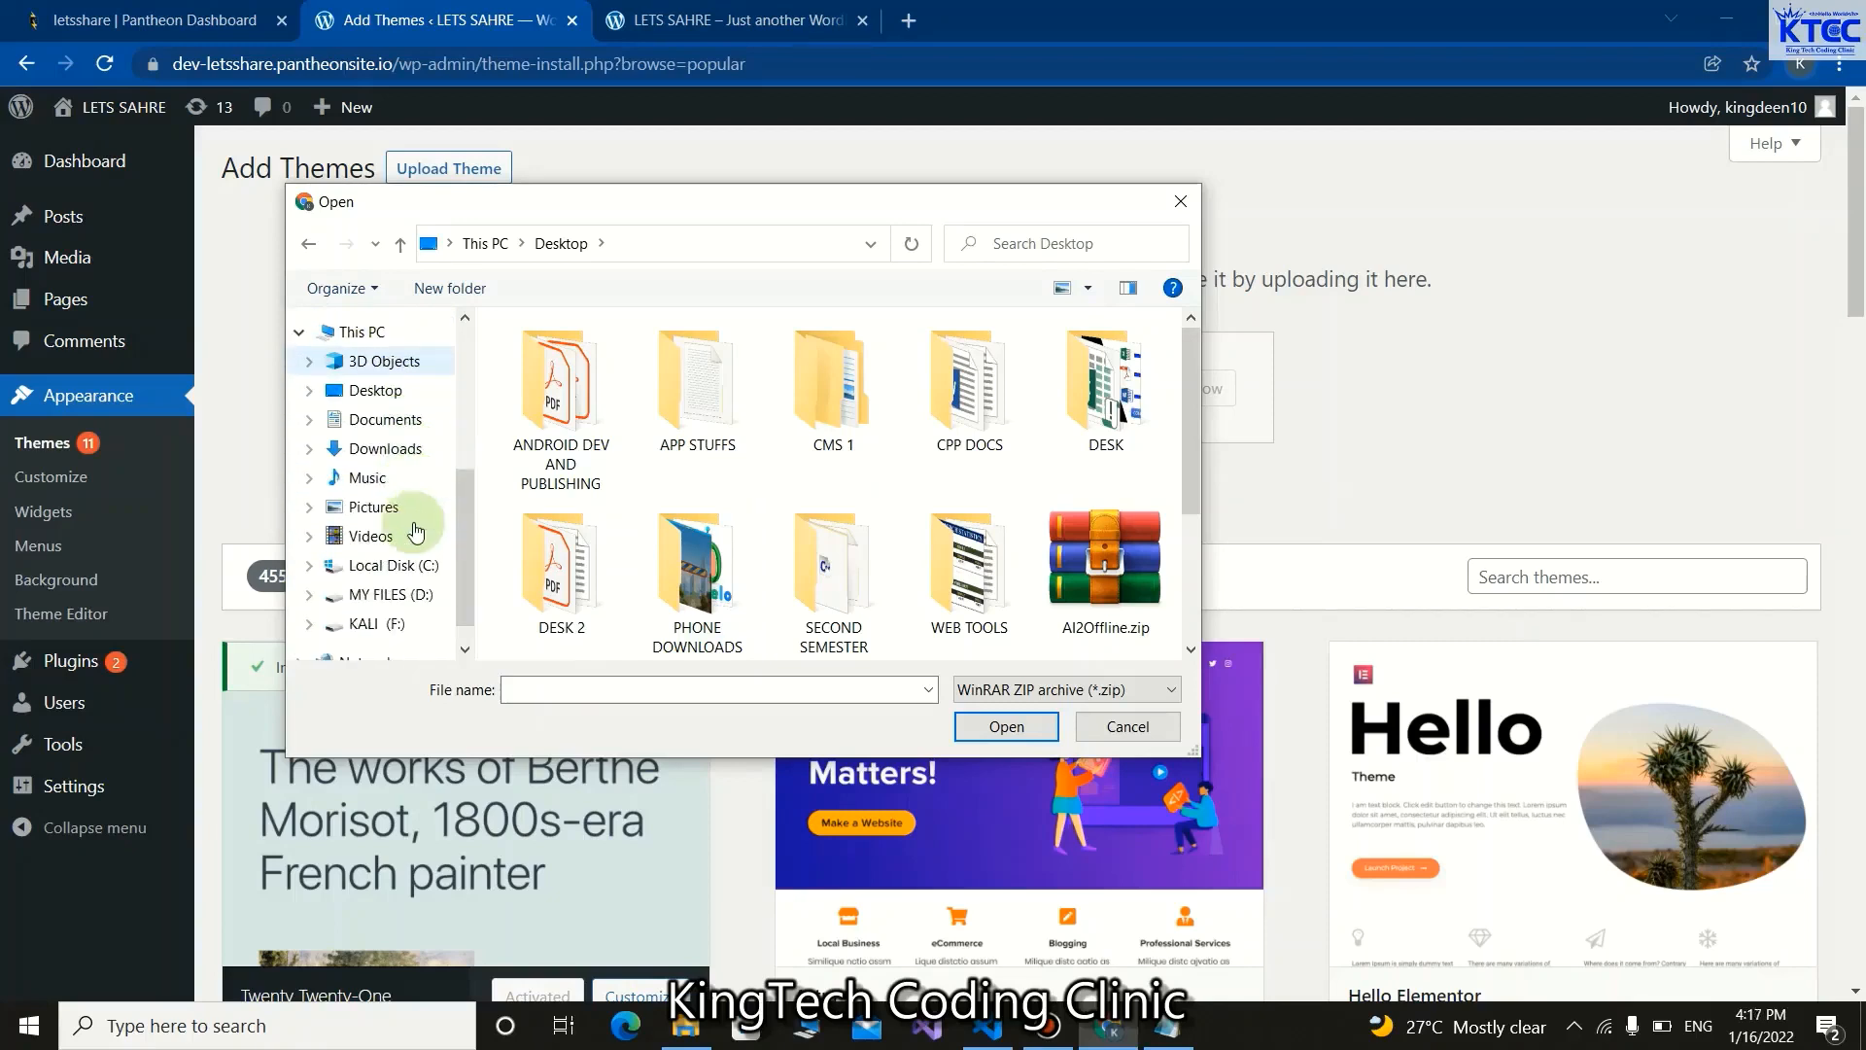
{"action": "scroll", "coordinate": [416, 530], "scroll_direction": "up", "scroll_amount": 3}
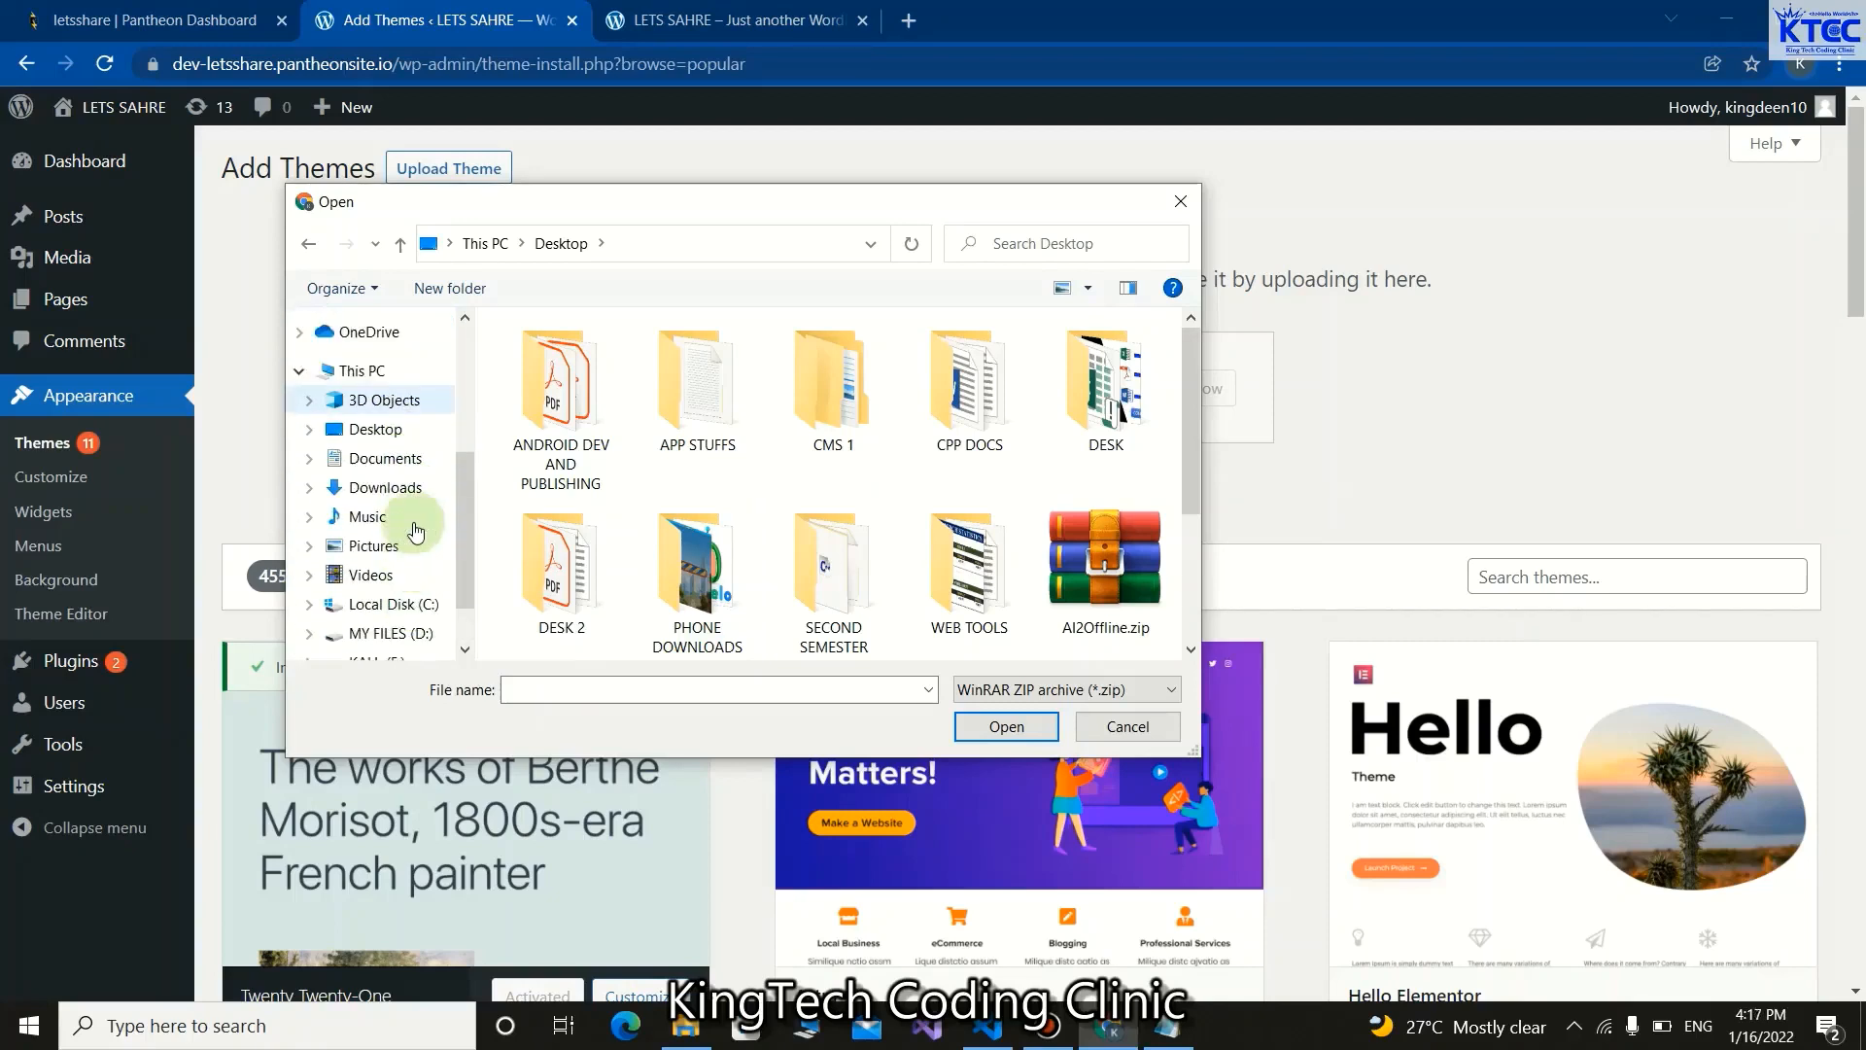
{"action": "left_click", "coordinate": [396, 496]}
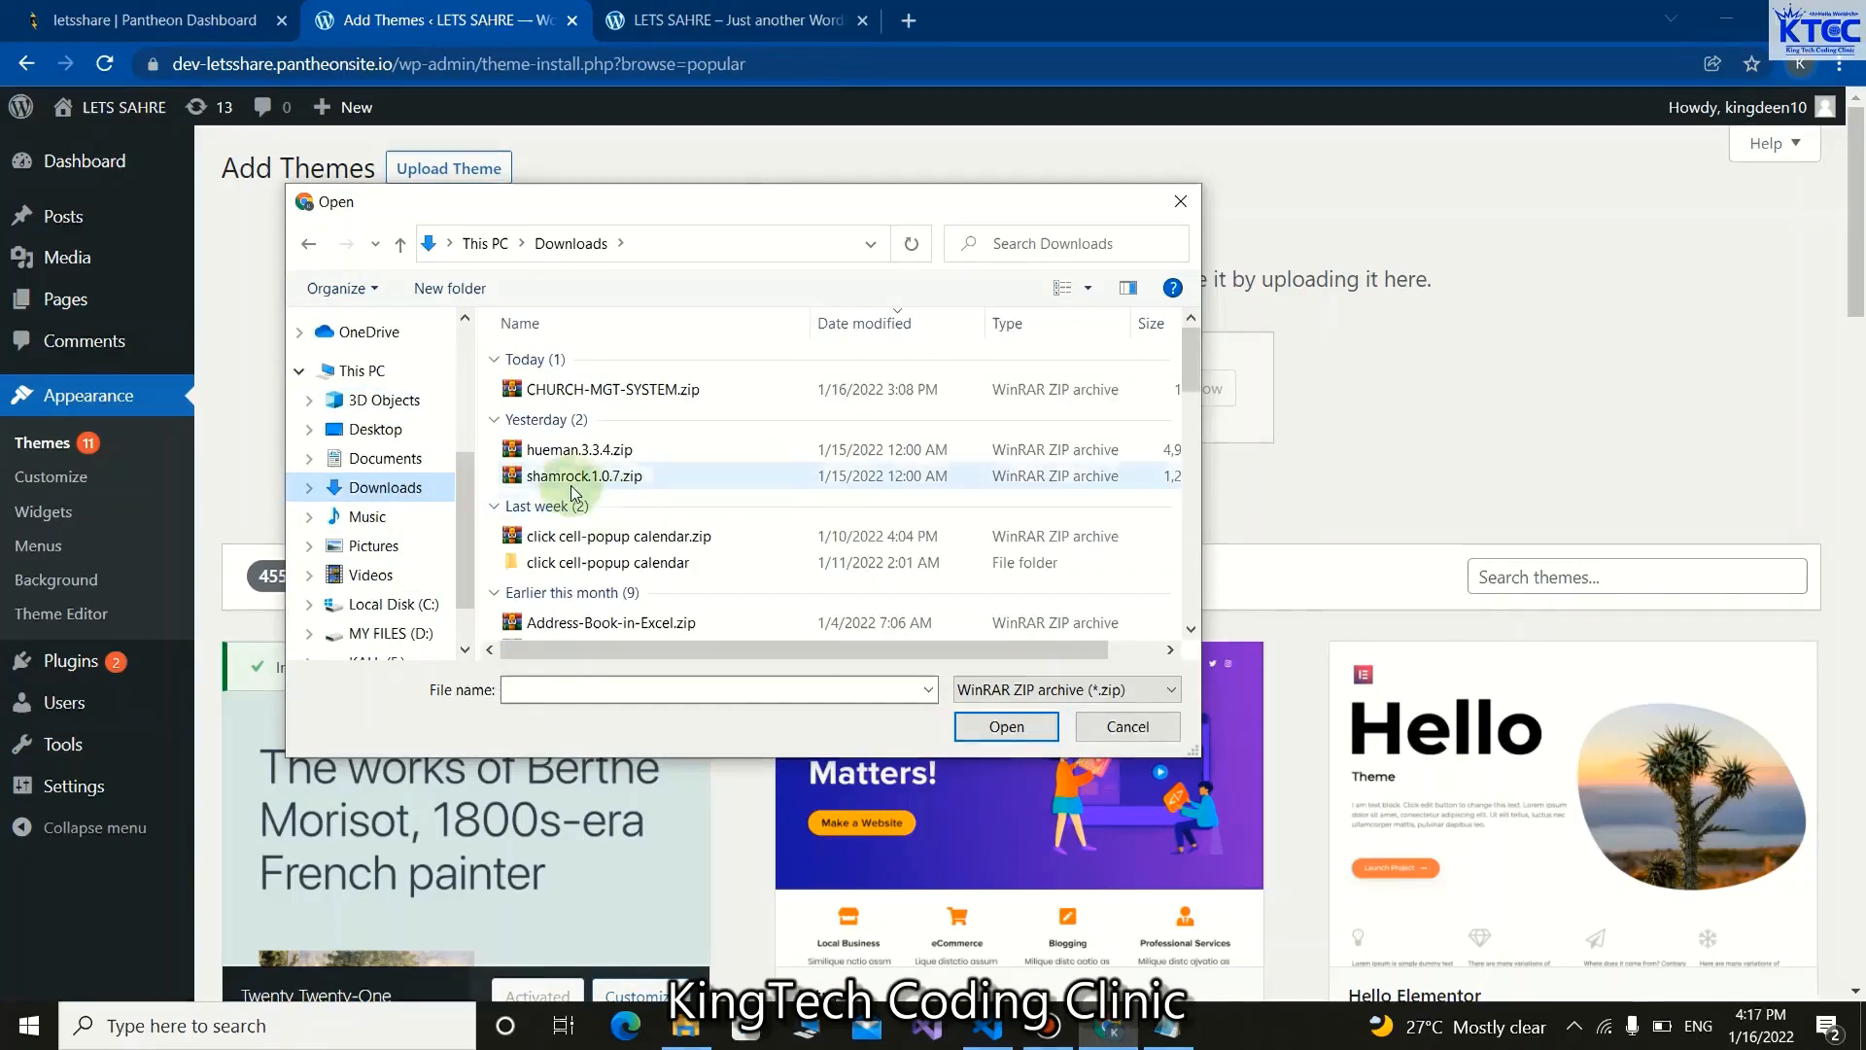
{"action": "left_click", "coordinate": [581, 477]}
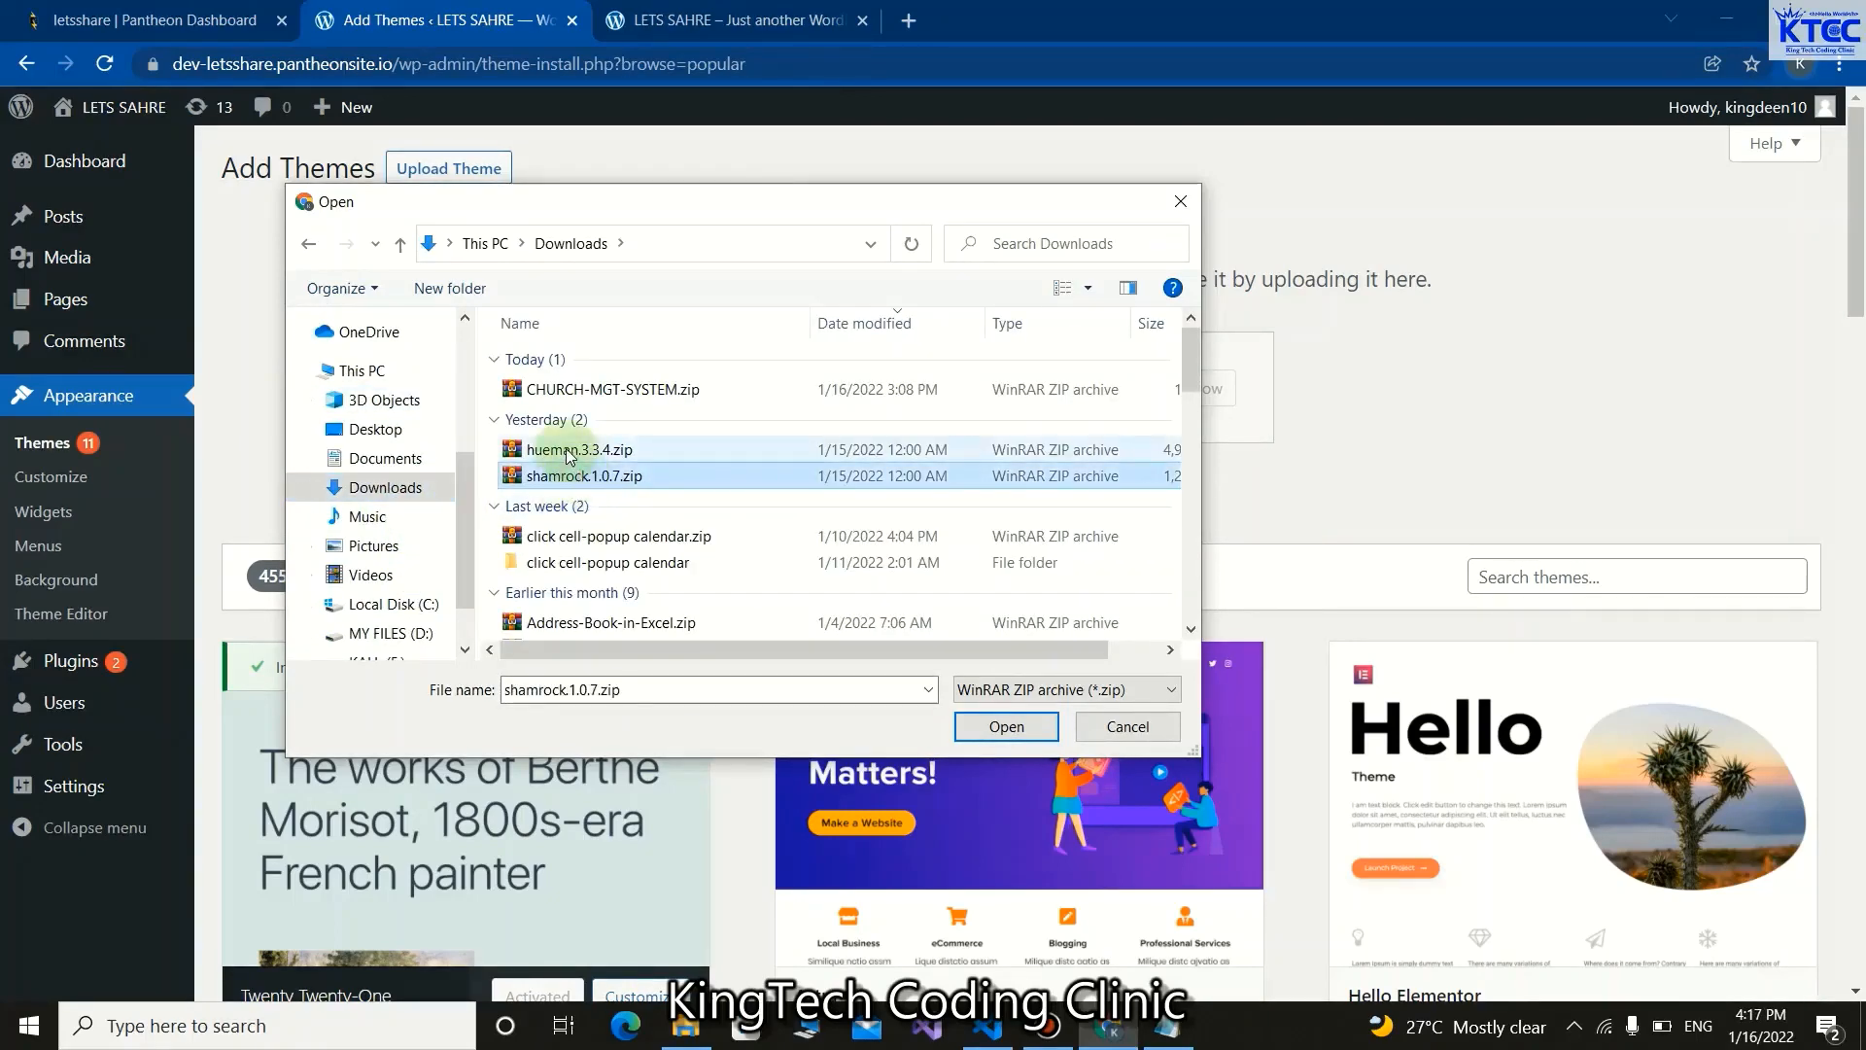
{"action": "left_click", "coordinate": [574, 451]}
{"action": "left_click", "coordinate": [568, 478]}
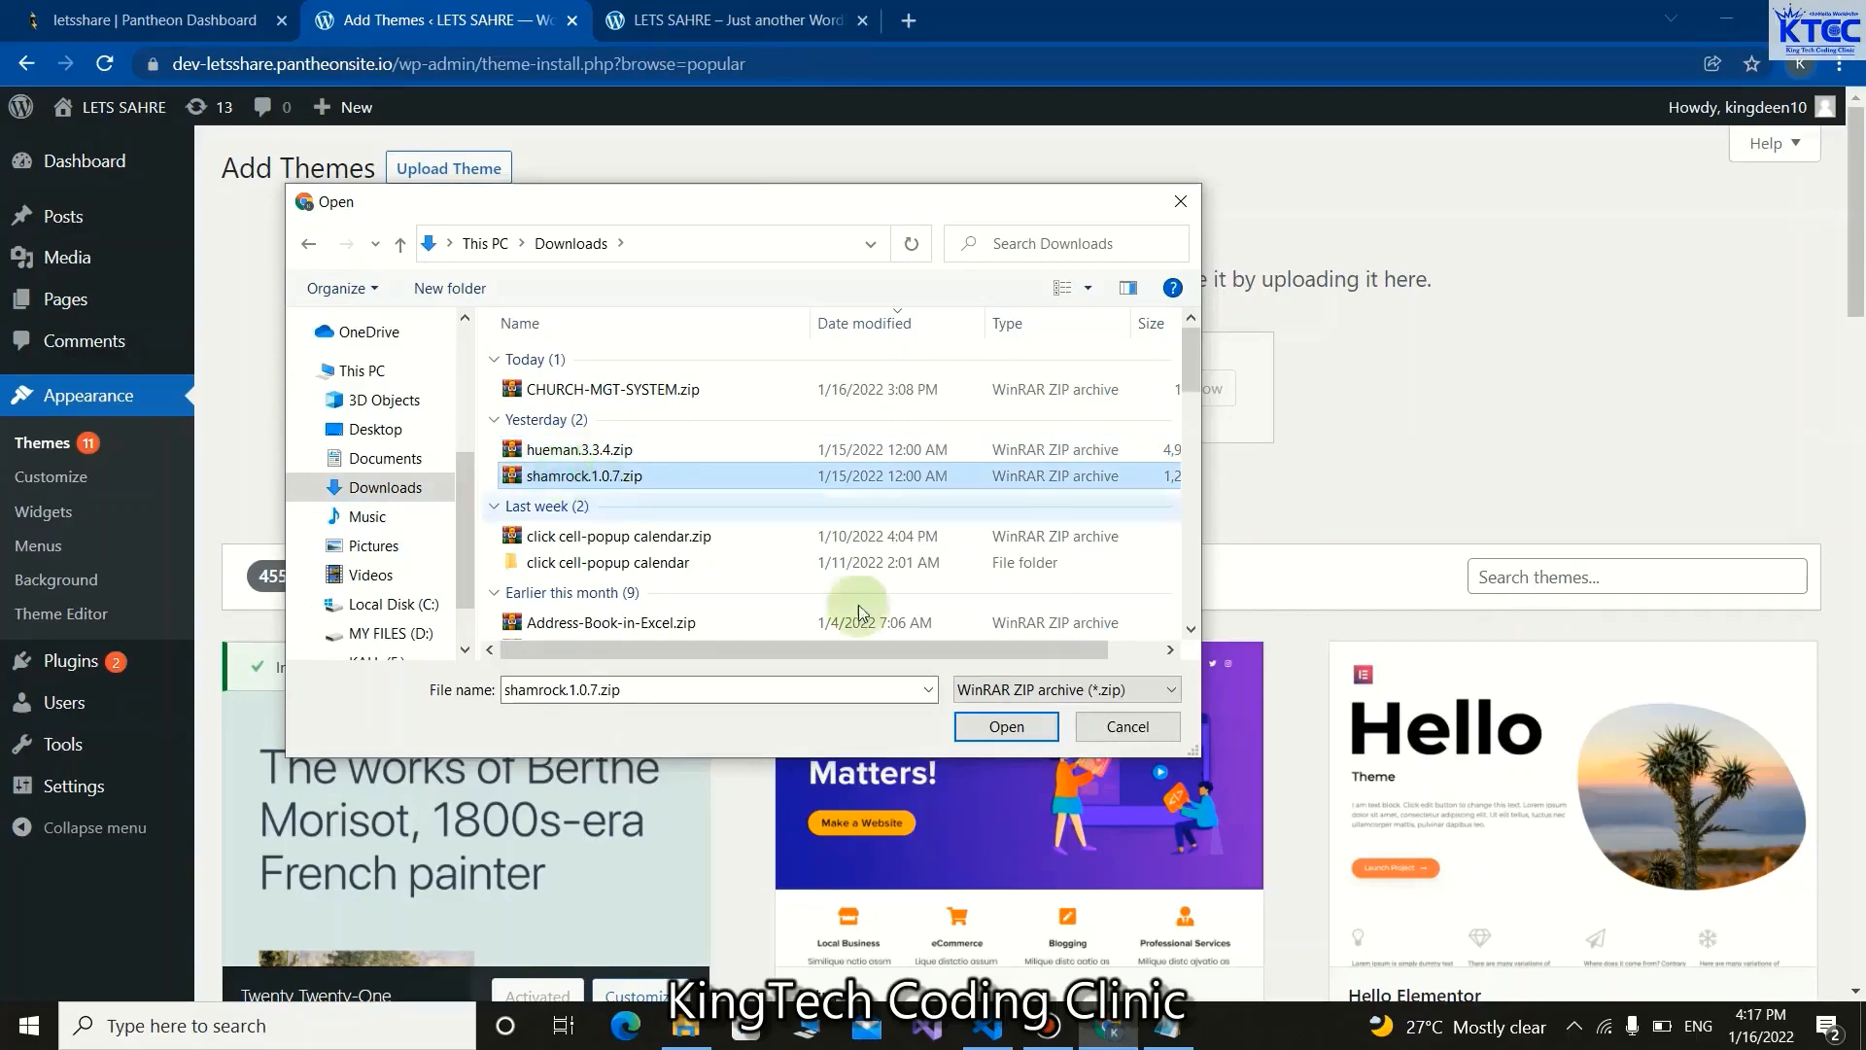
{"action": "left_click", "coordinate": [1006, 727]}
{"action": "left_click", "coordinate": [1166, 390]}
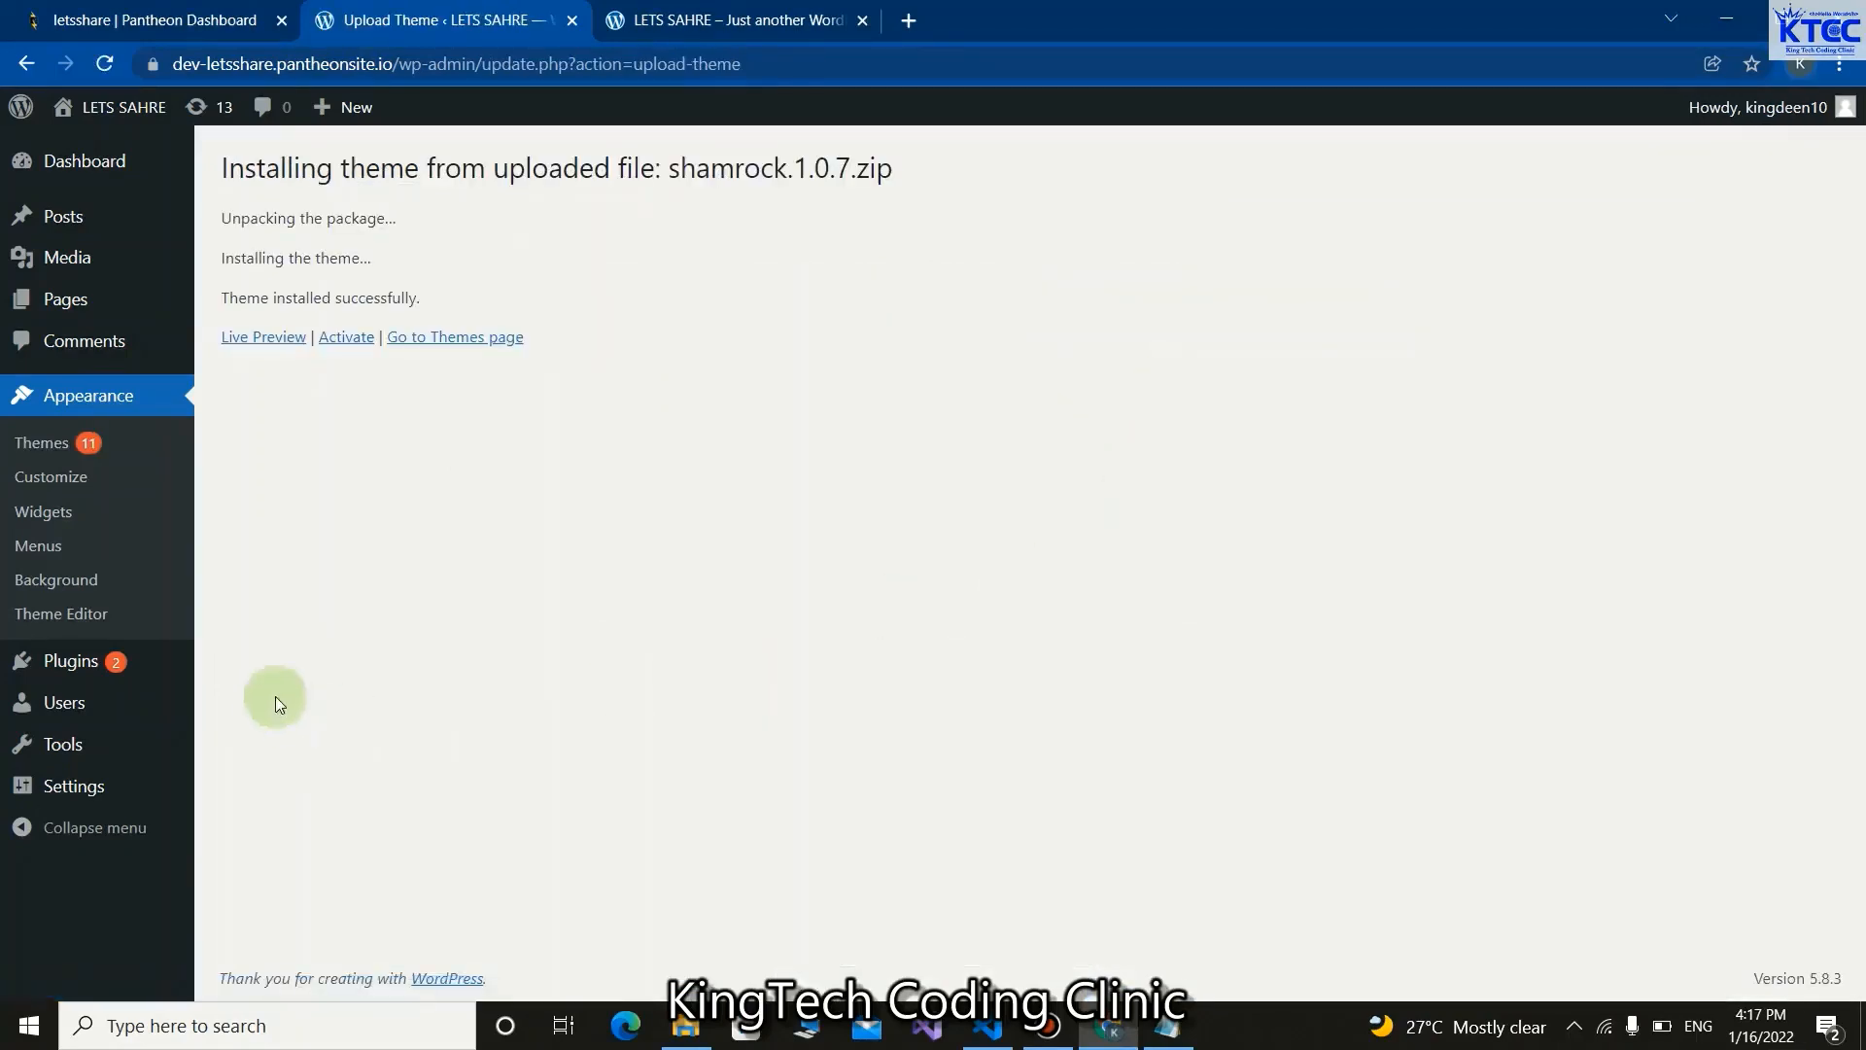
Activate the newly installed Shamrock theme from the installation result page
{"action": "left_click", "coordinate": [346, 338]}
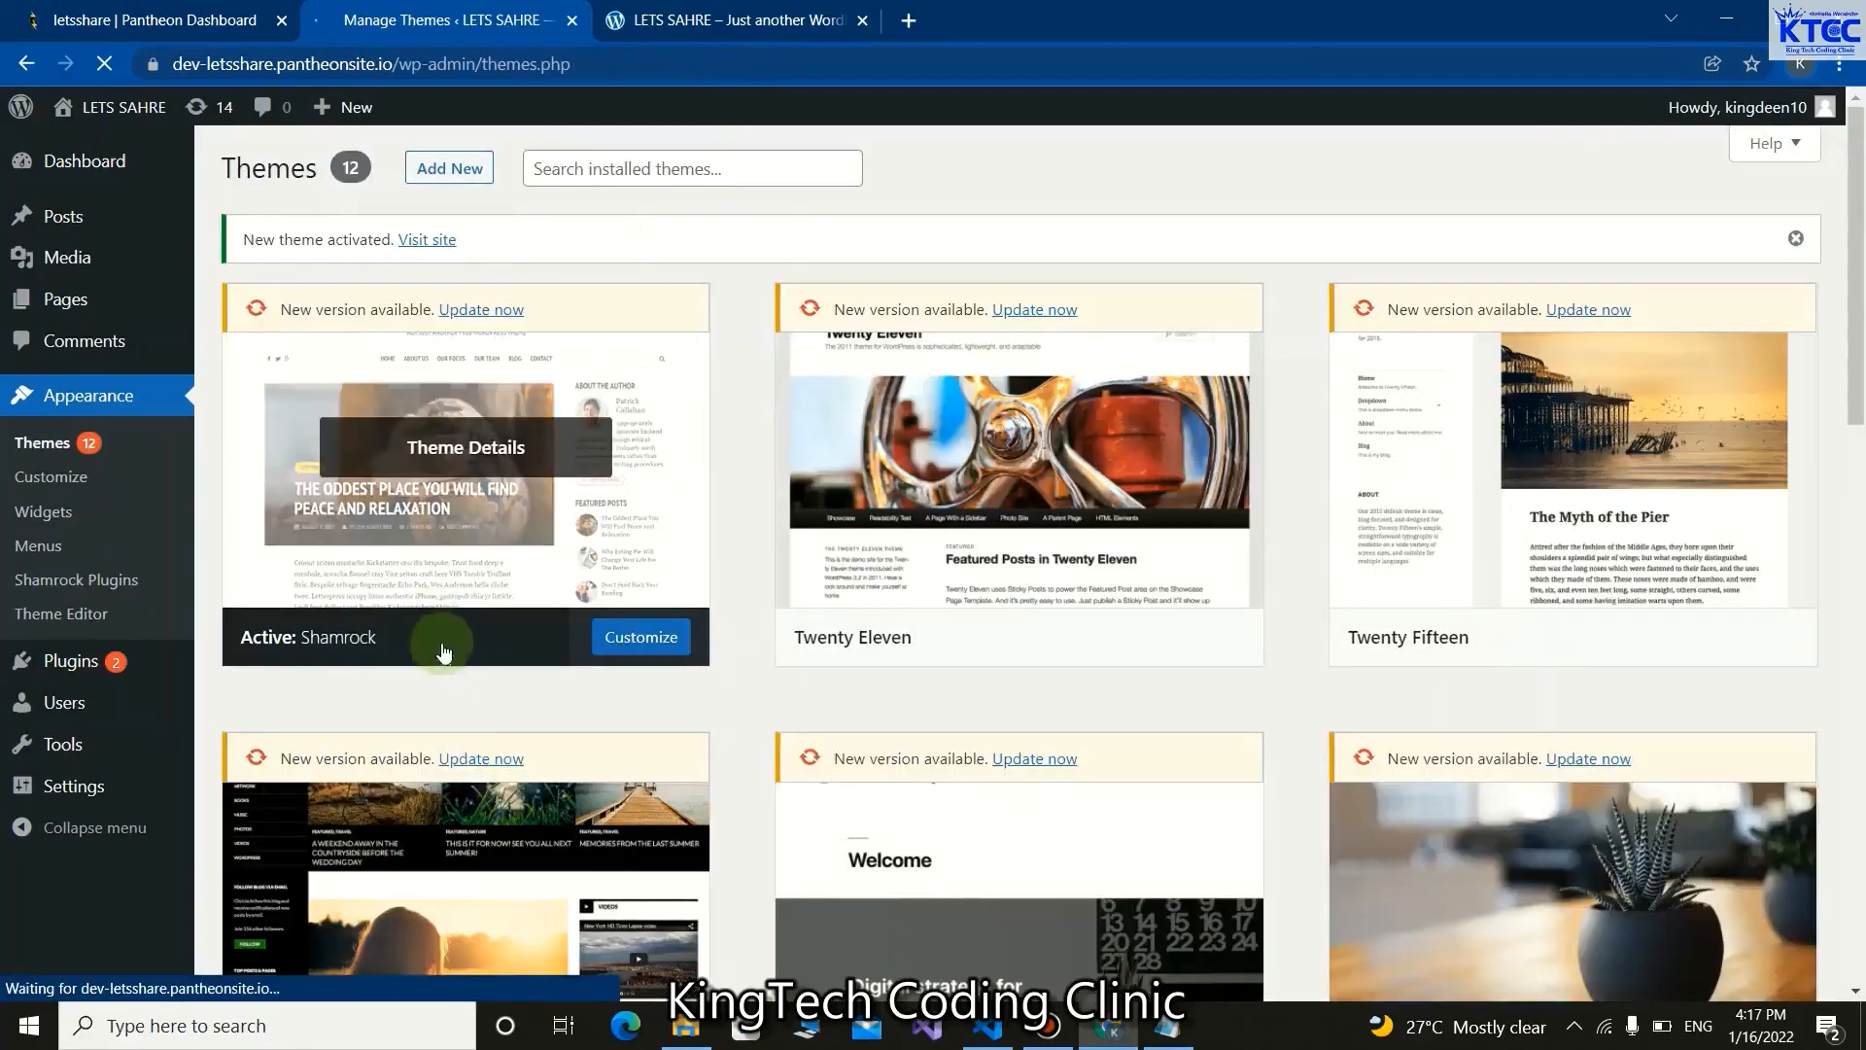
Reload the LETS SAHRE front page to see it in the Shamrock design
{"action": "left_click", "coordinate": [681, 20]}
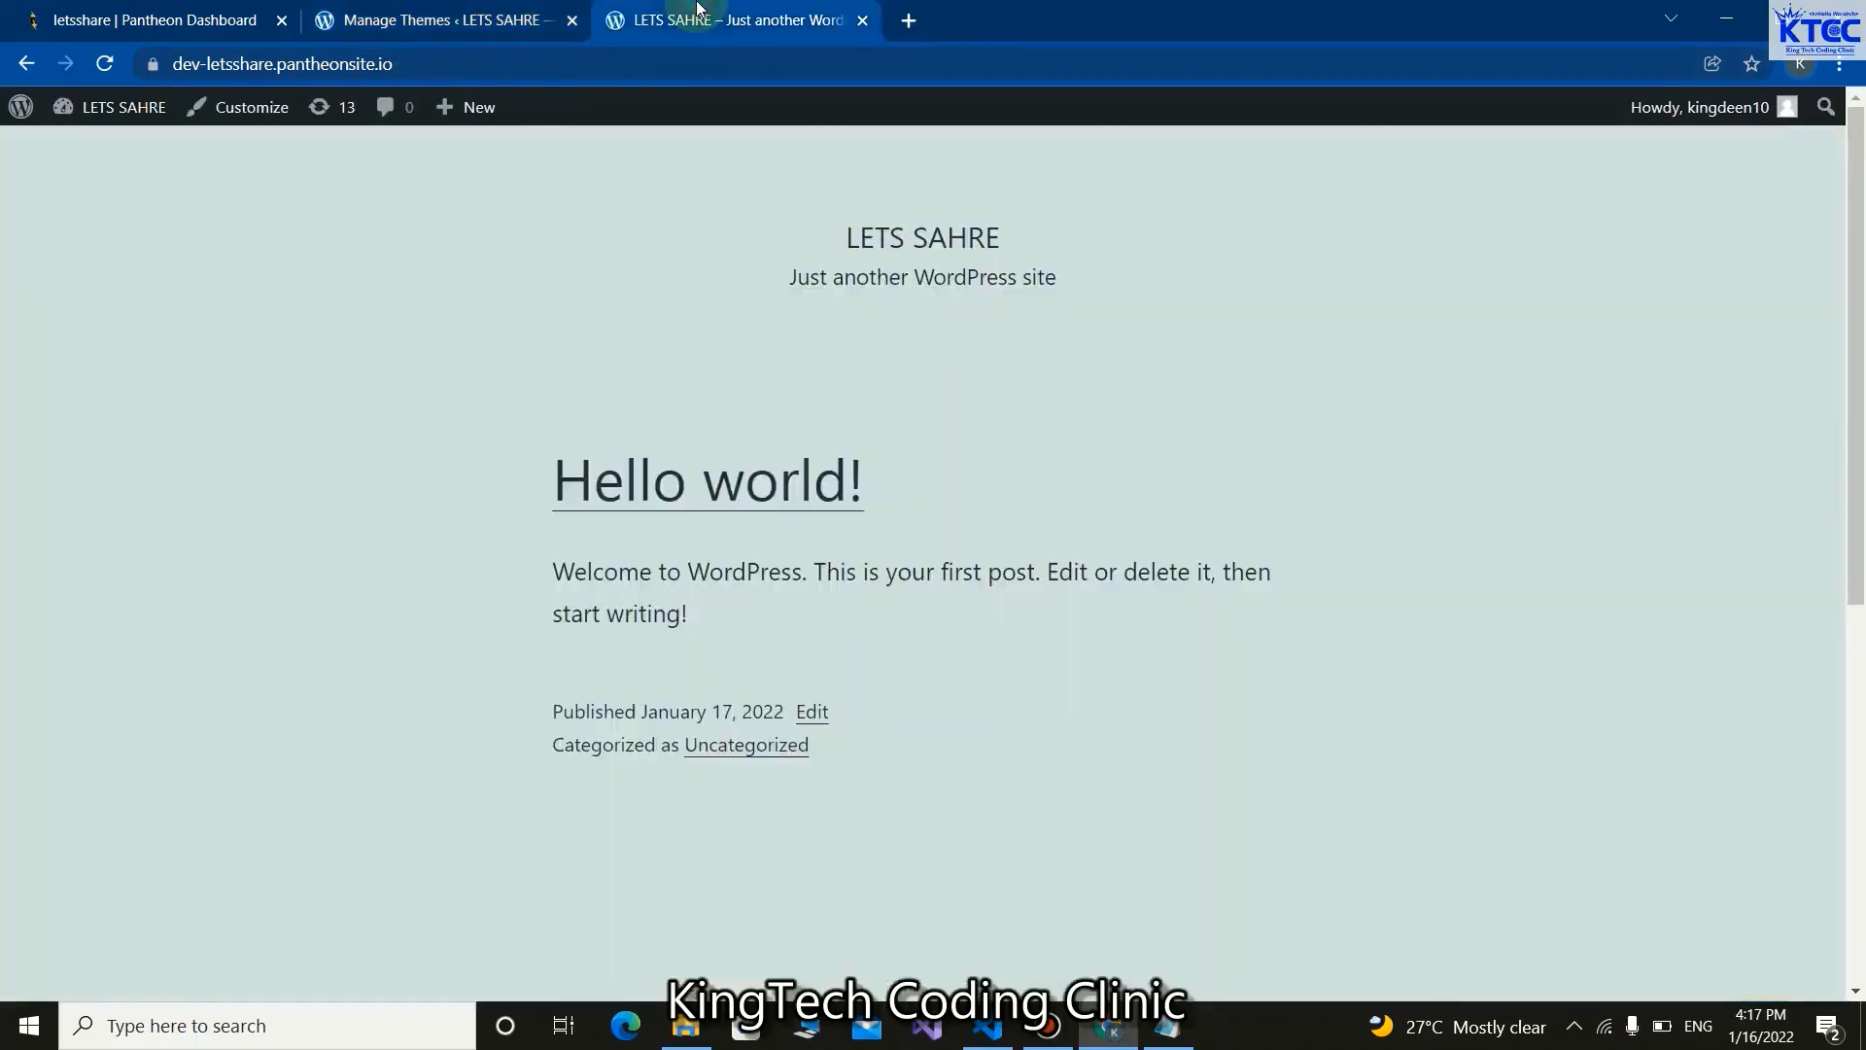
{"action": "left_click", "coordinate": [104, 63]}
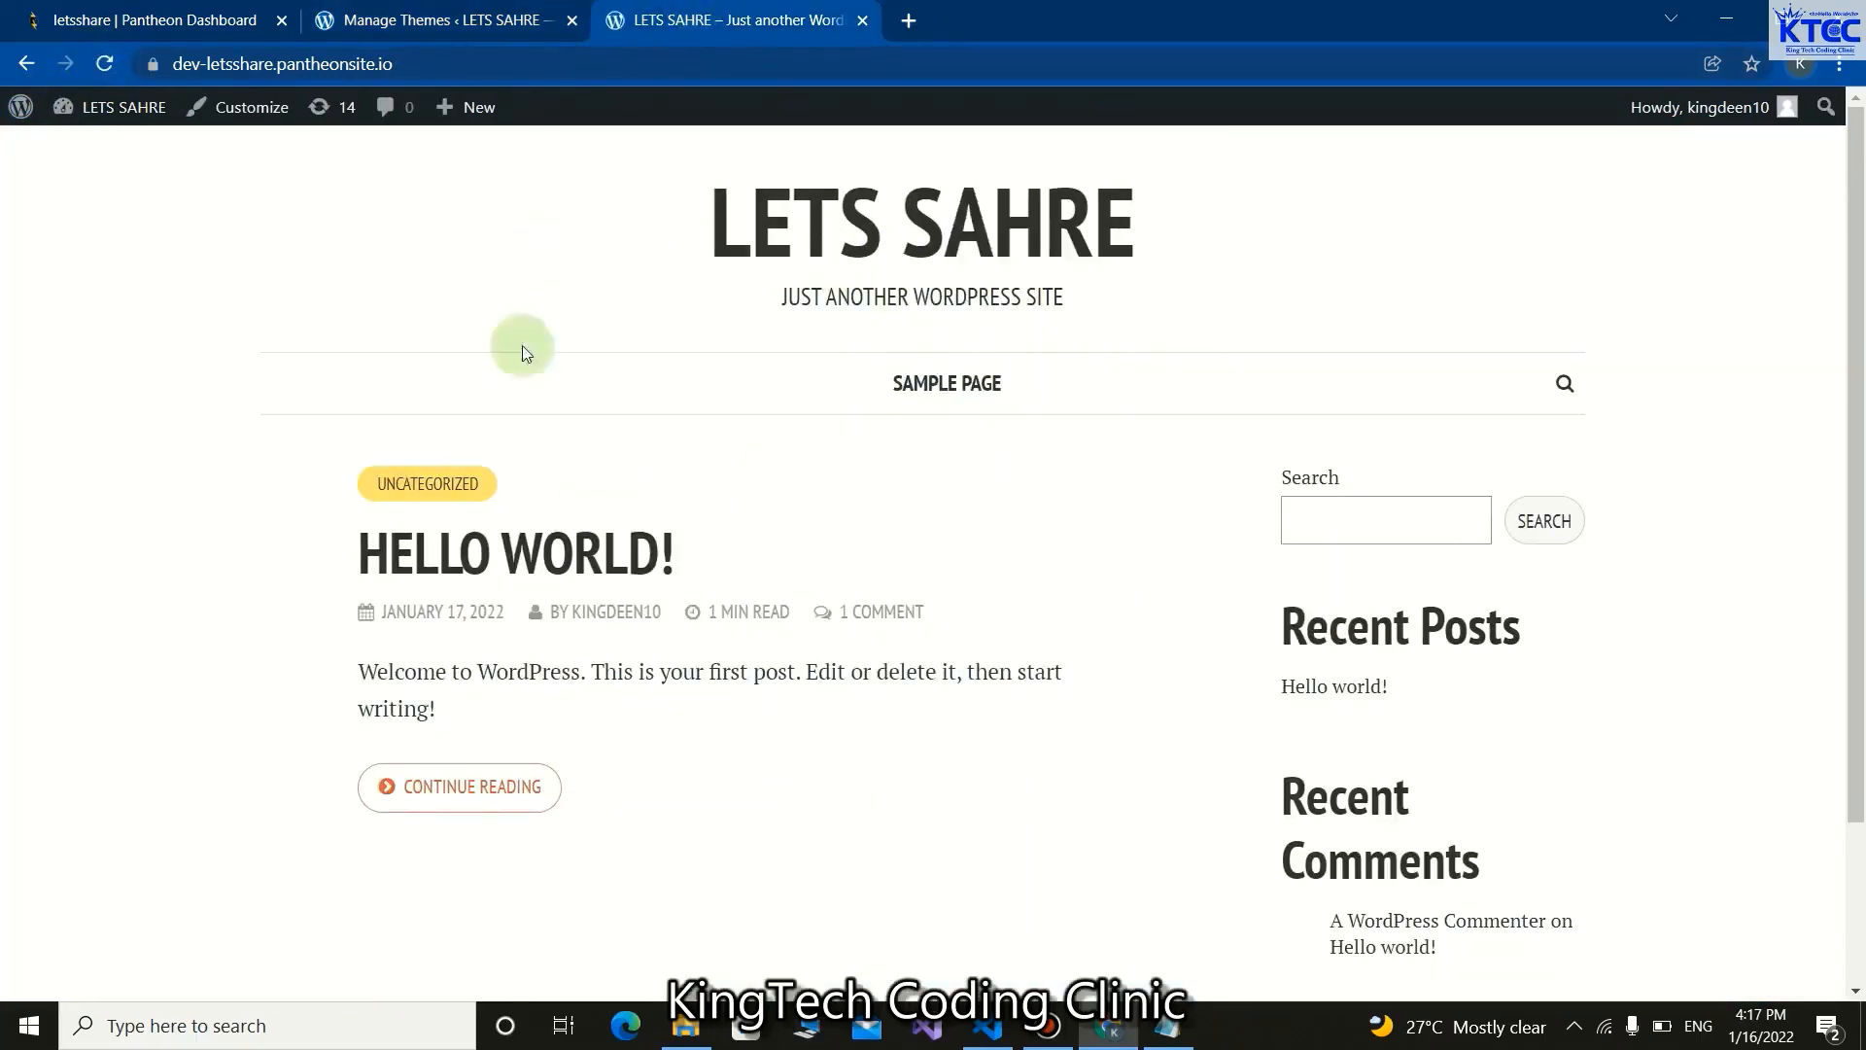
{"action": "scroll", "coordinate": [912, 678], "scroll_direction": "down", "scroll_amount": 2}
{"action": "scroll", "coordinate": [908, 680], "scroll_direction": "up", "scroll_amount": 2}
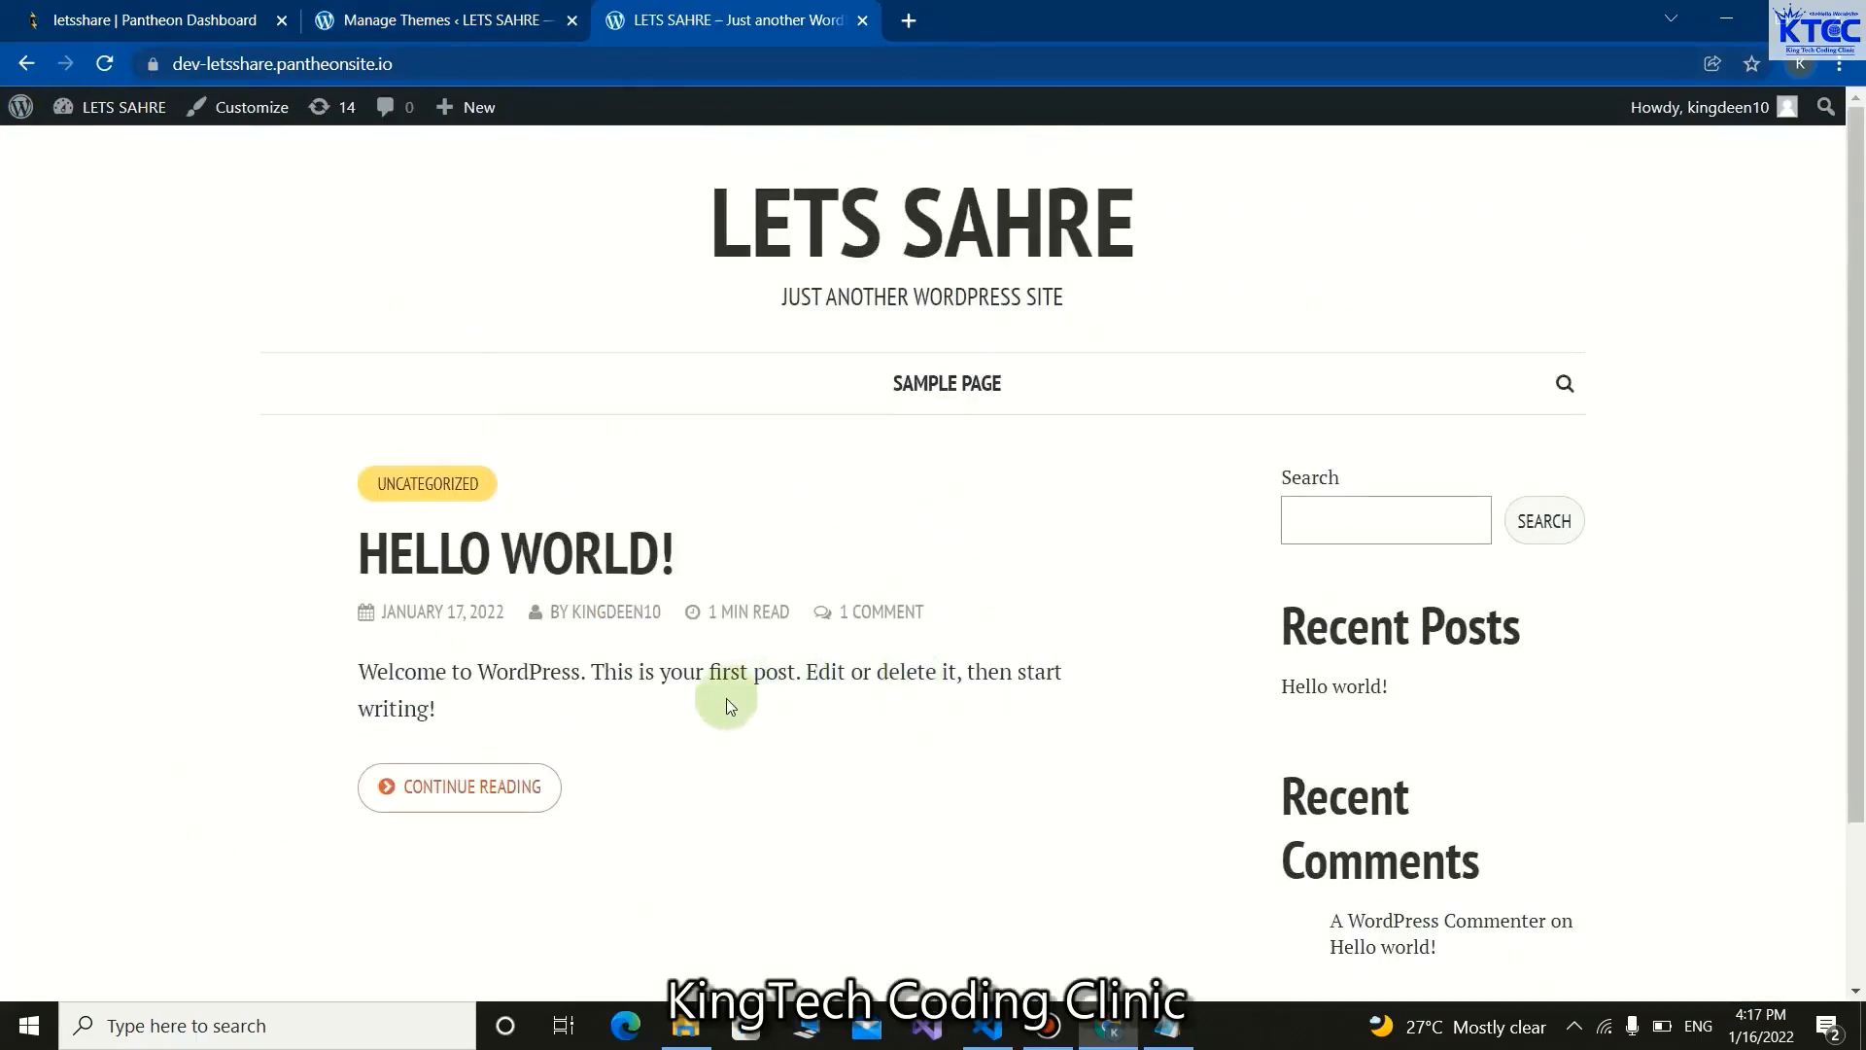